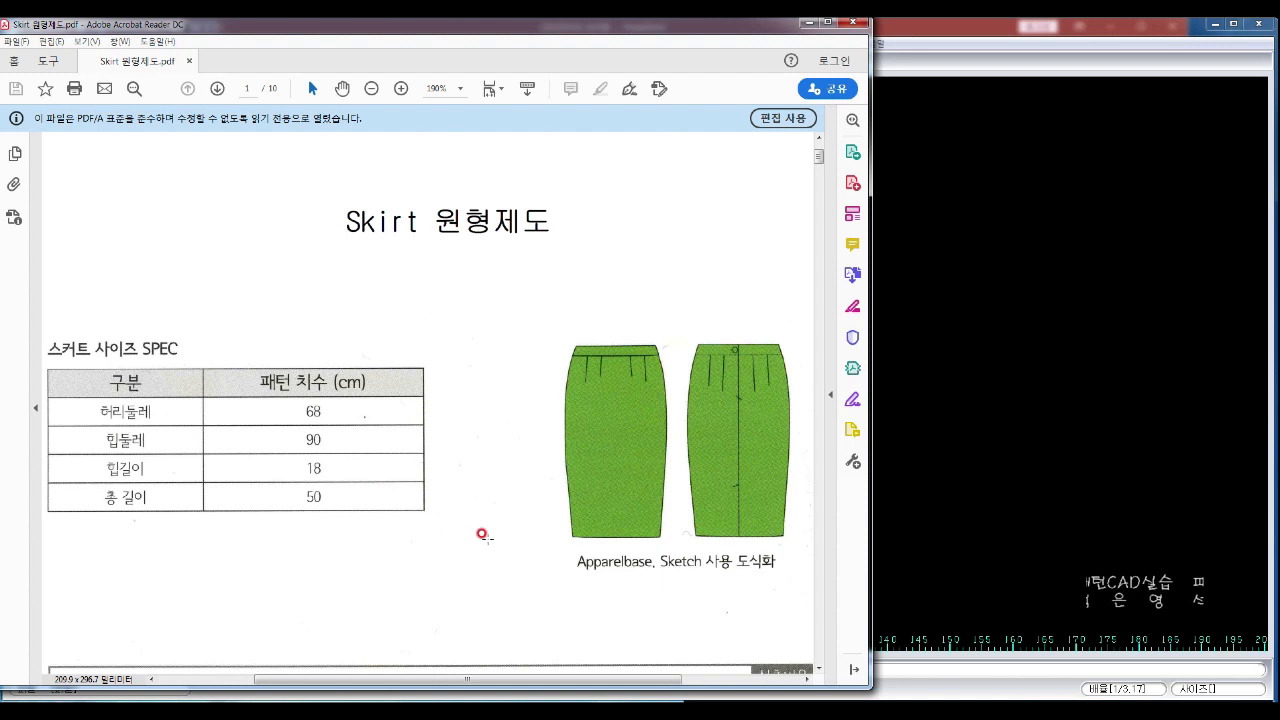
Step: Review the skirt size spec table and the front and back skirt pattern drafts in the Skirt 원형제도.pdf document
{"action": "scroll", "coordinate": [520, 550], "scroll_direction": "down", "scroll_amount": 3}
{"action": "scroll", "coordinate": [680, 585], "scroll_direction": "down", "scroll_amount": 6}
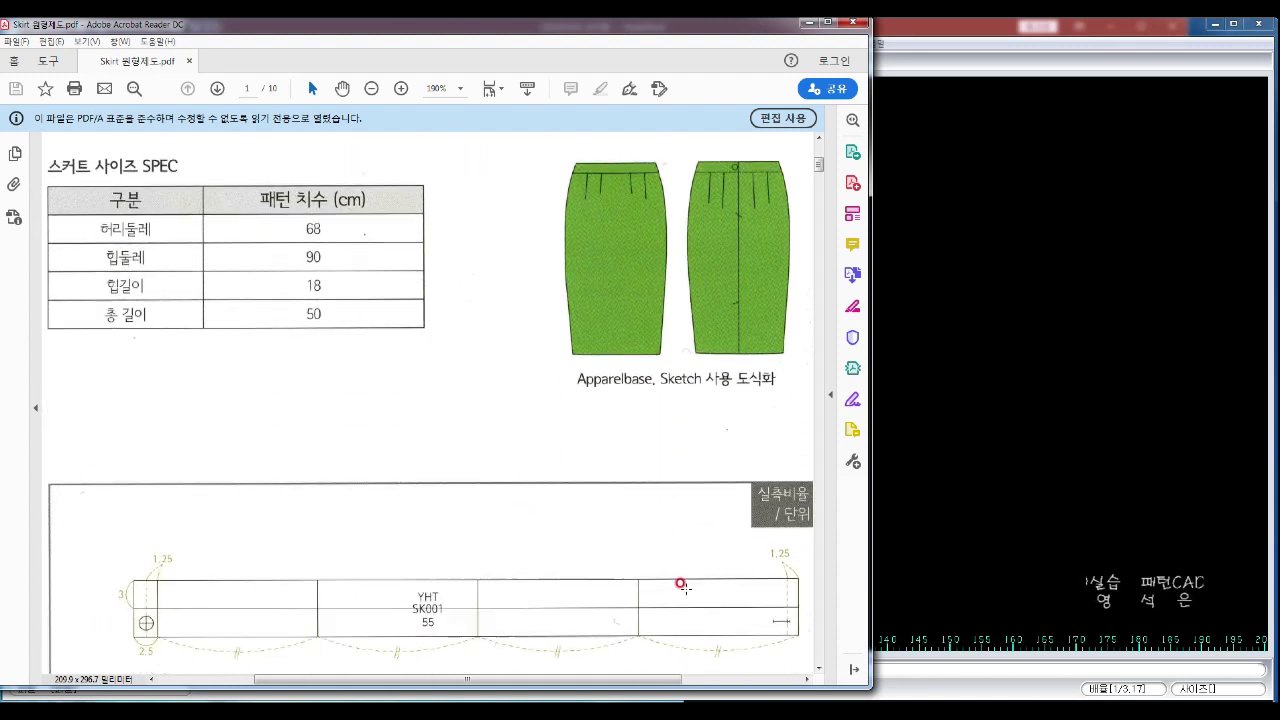
{"action": "scroll", "coordinate": [673, 606], "scroll_direction": "down", "scroll_amount": 5}
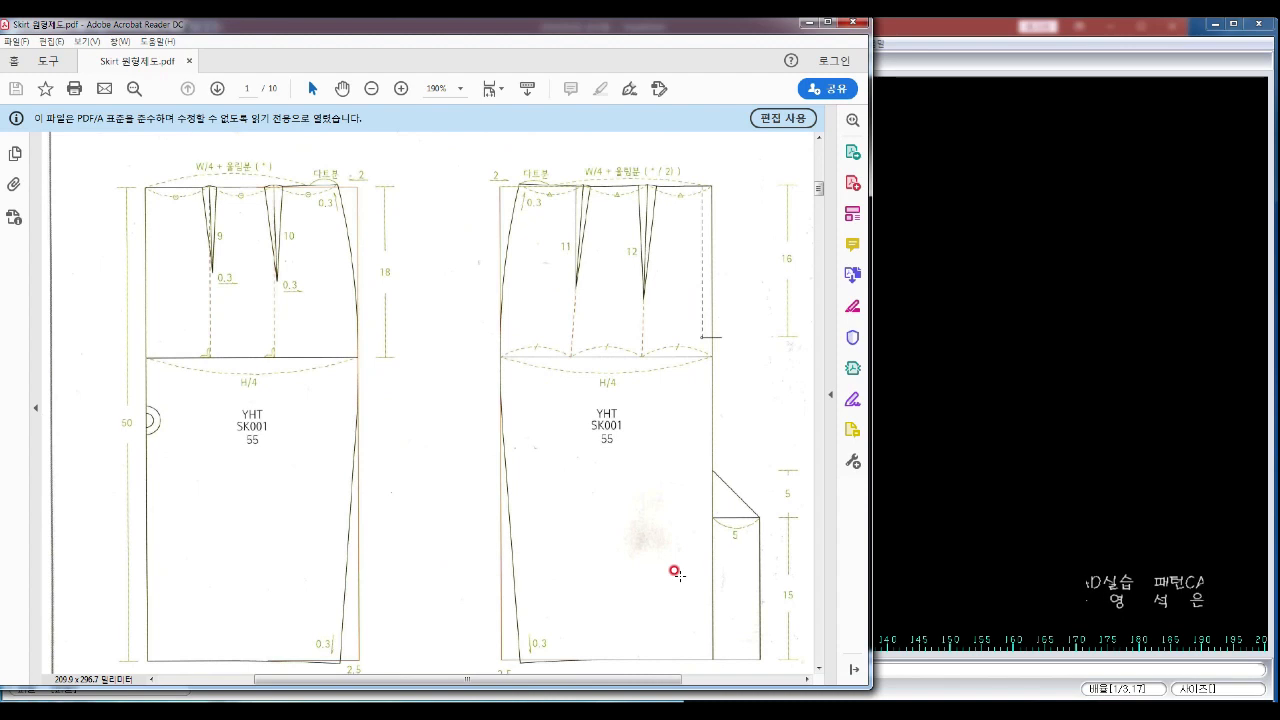
{"action": "scroll", "coordinate": [675, 571], "scroll_direction": "down", "scroll_amount": 1}
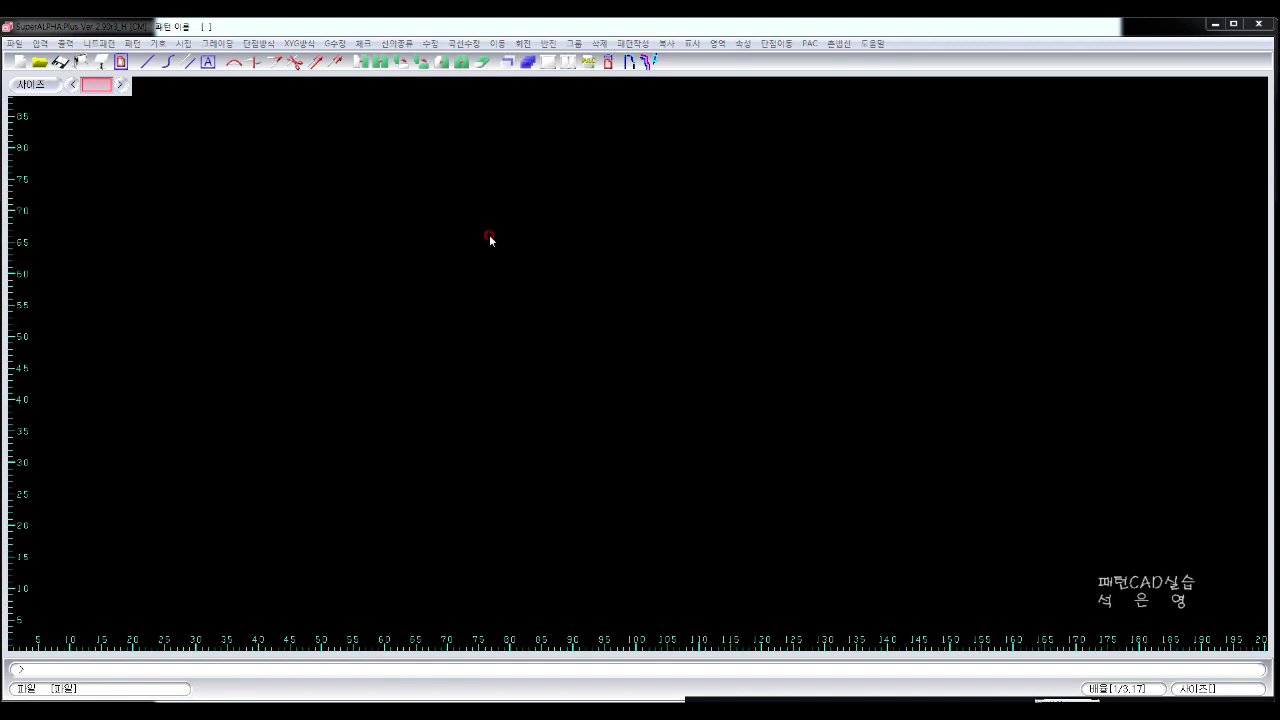
Step: In SuperALPHA Plus, draw a rectangle 45 cm wide and 50 cm long with the 사각BOX command as the skirt's base frame
{"action": "left_click", "coordinate": [398, 43]}
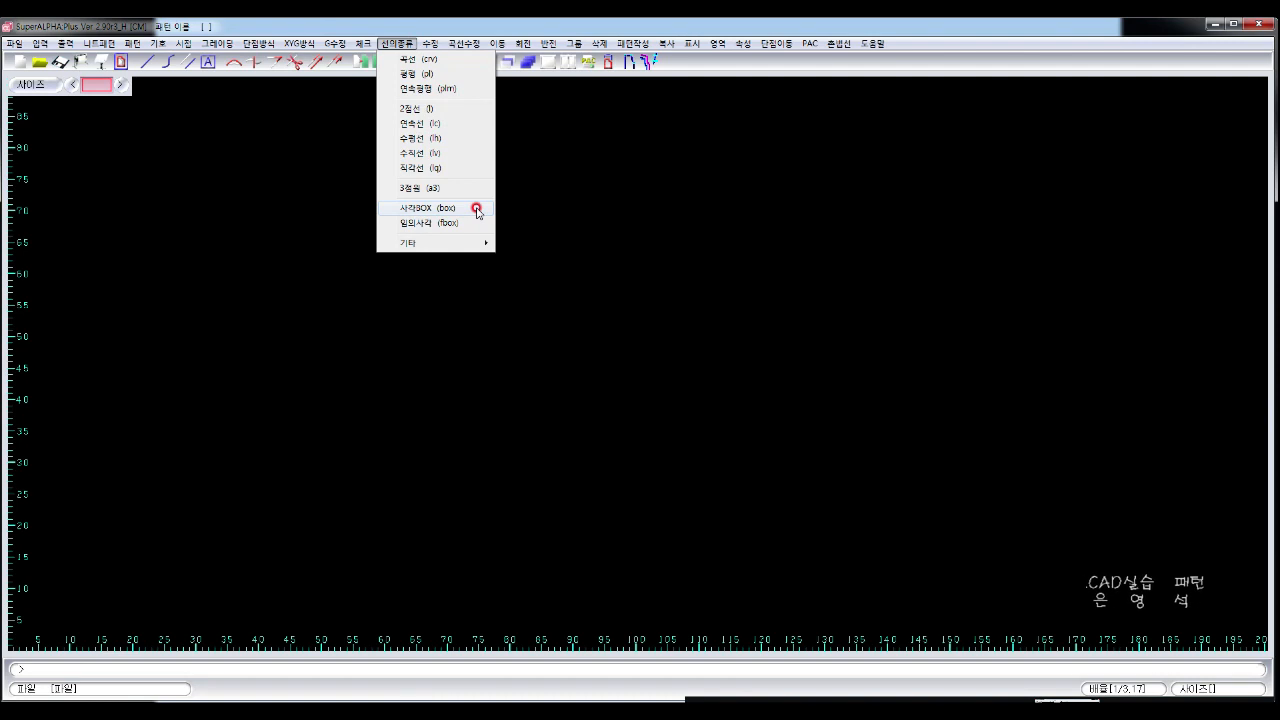
{"action": "left_click", "coordinate": [477, 211]}
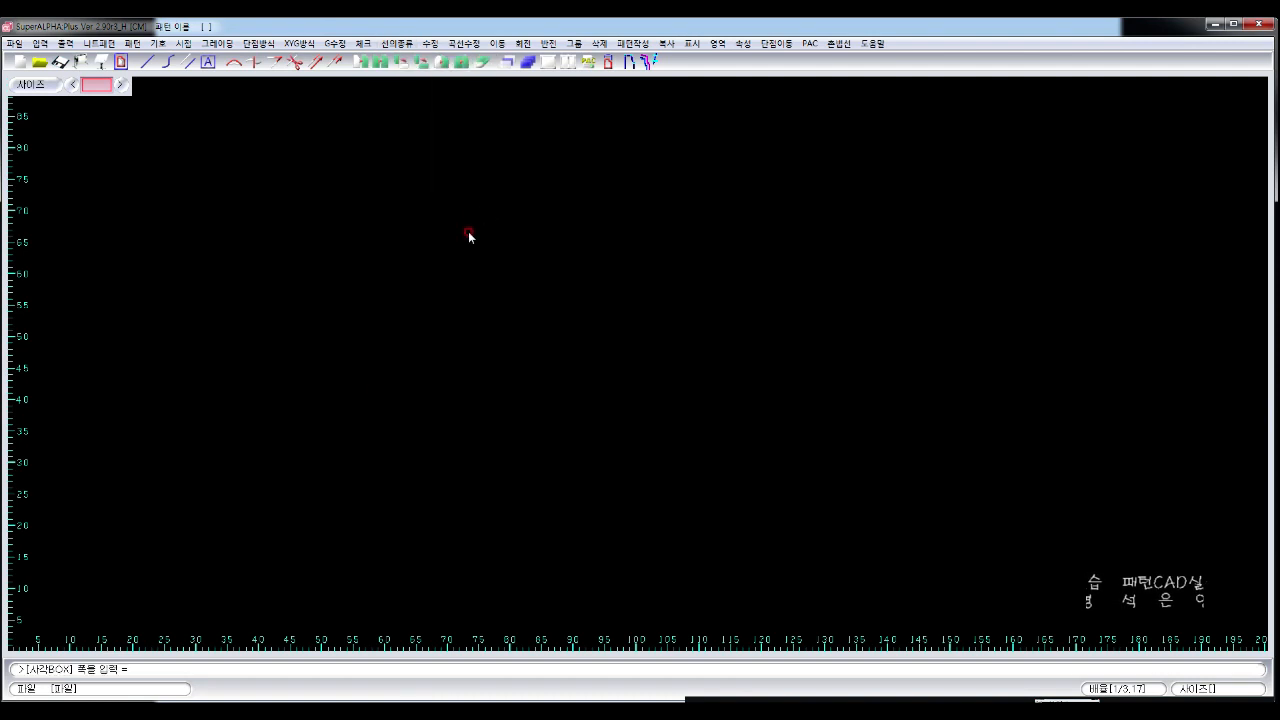
{"action": "left_click", "coordinate": [187, 670]}
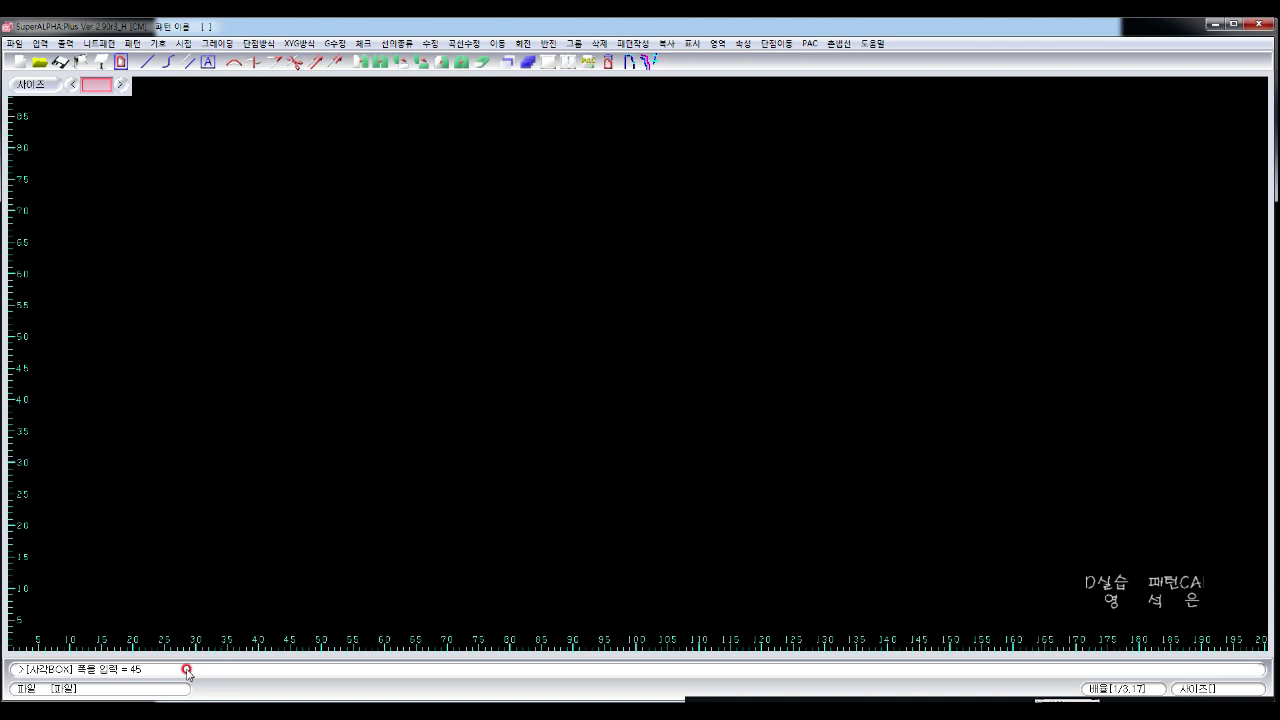
{"action": "key", "text": "Return"}
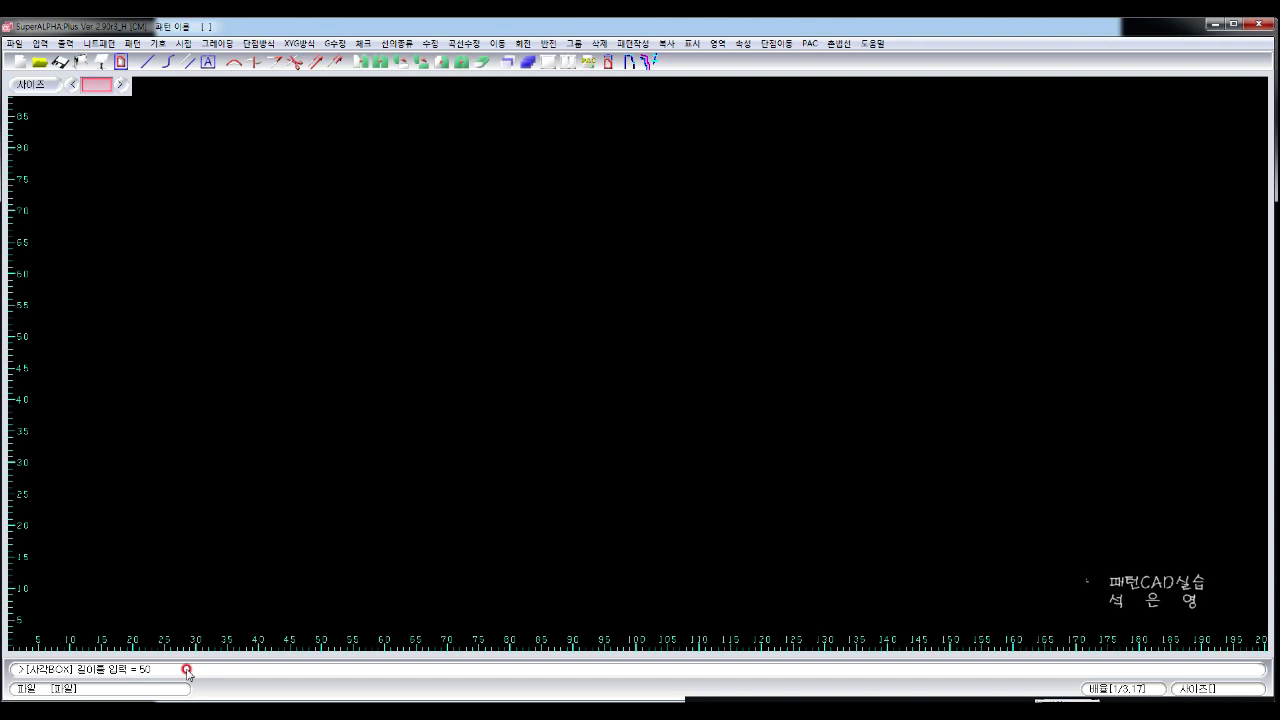
{"action": "key", "text": "Return"}
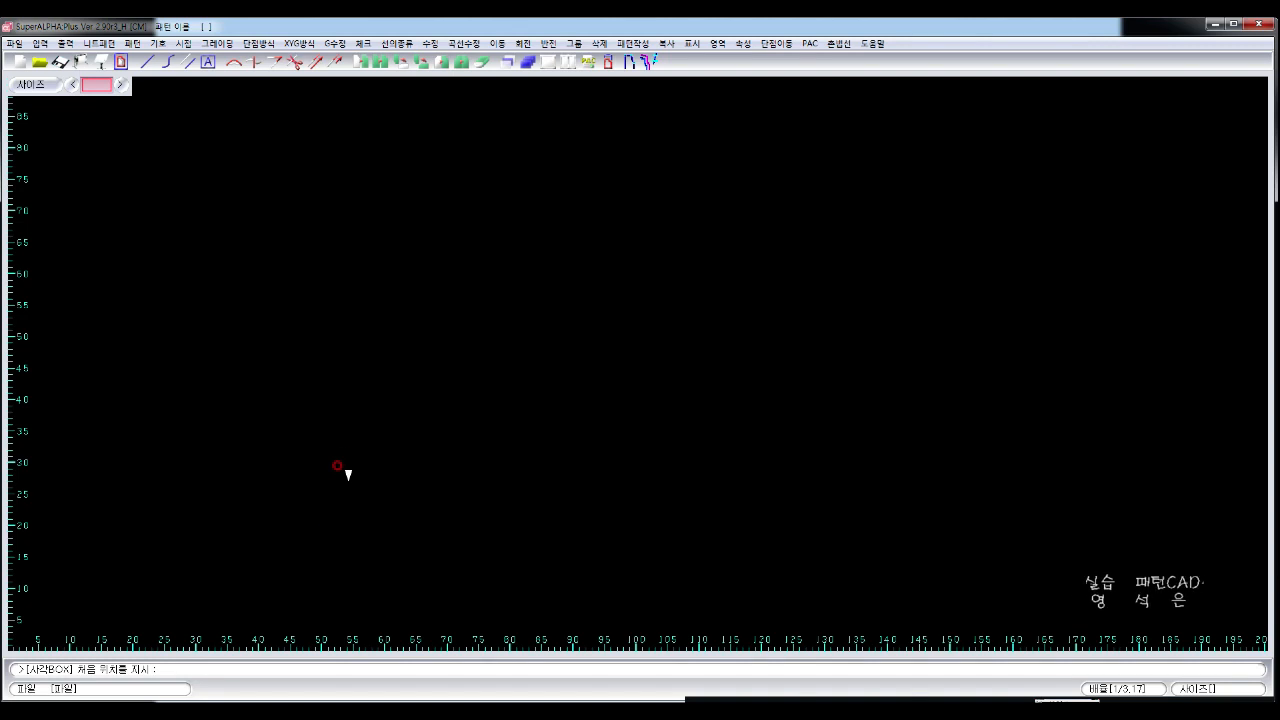
{"action": "left_click", "coordinate": [340, 468]}
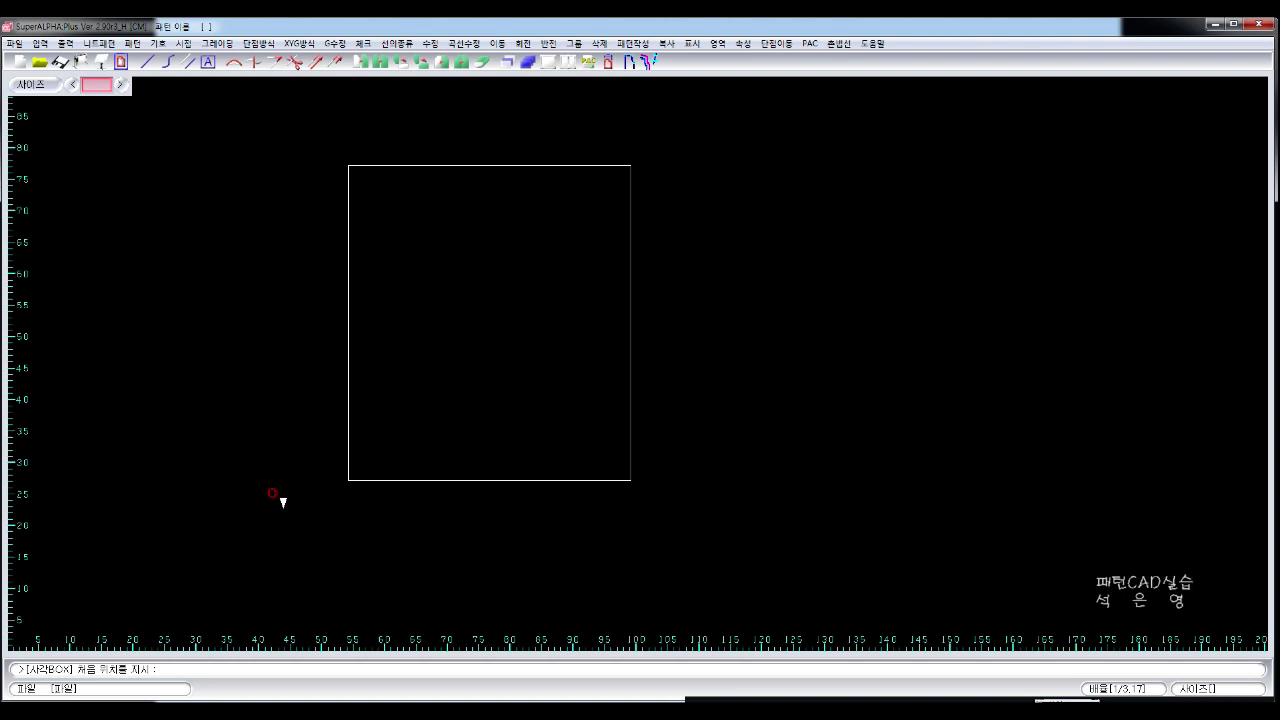
{"action": "right_click", "coordinate": [282, 498]}
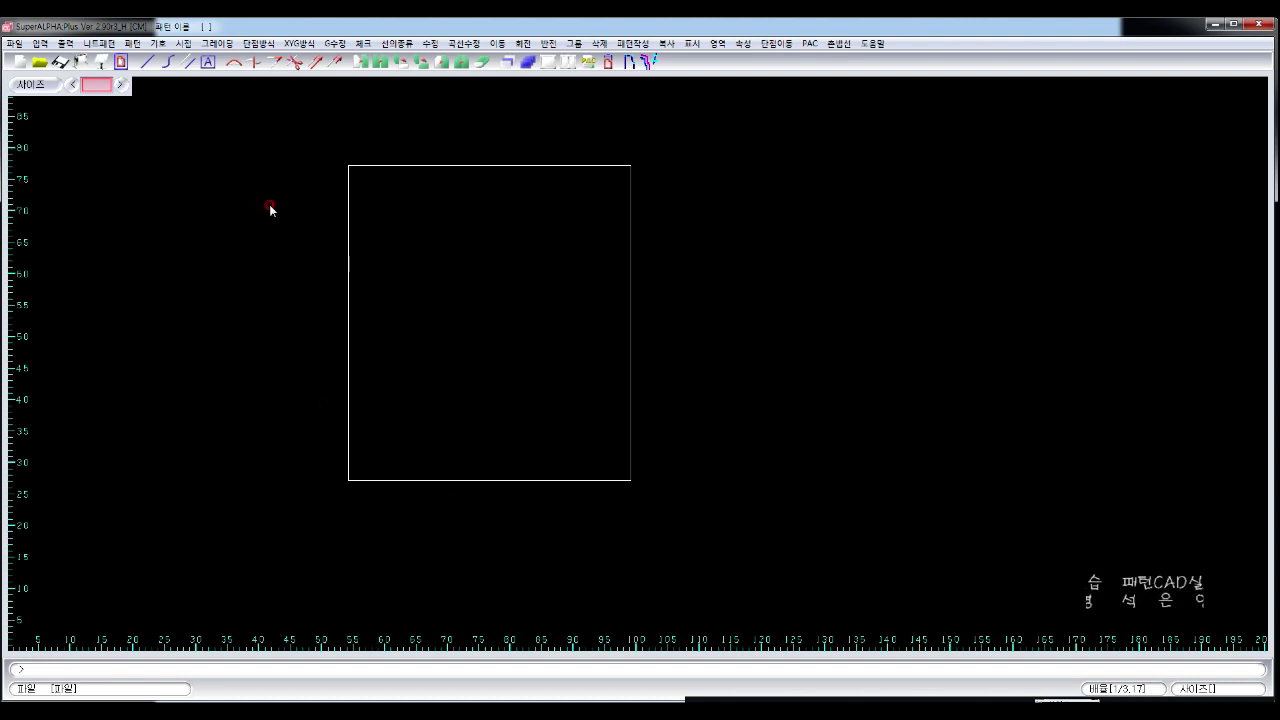
Step: Create a hip line parallel to the rectangle's top edge, offset 18 cm downward into the frame
{"action": "left_click", "coordinate": [396, 43]}
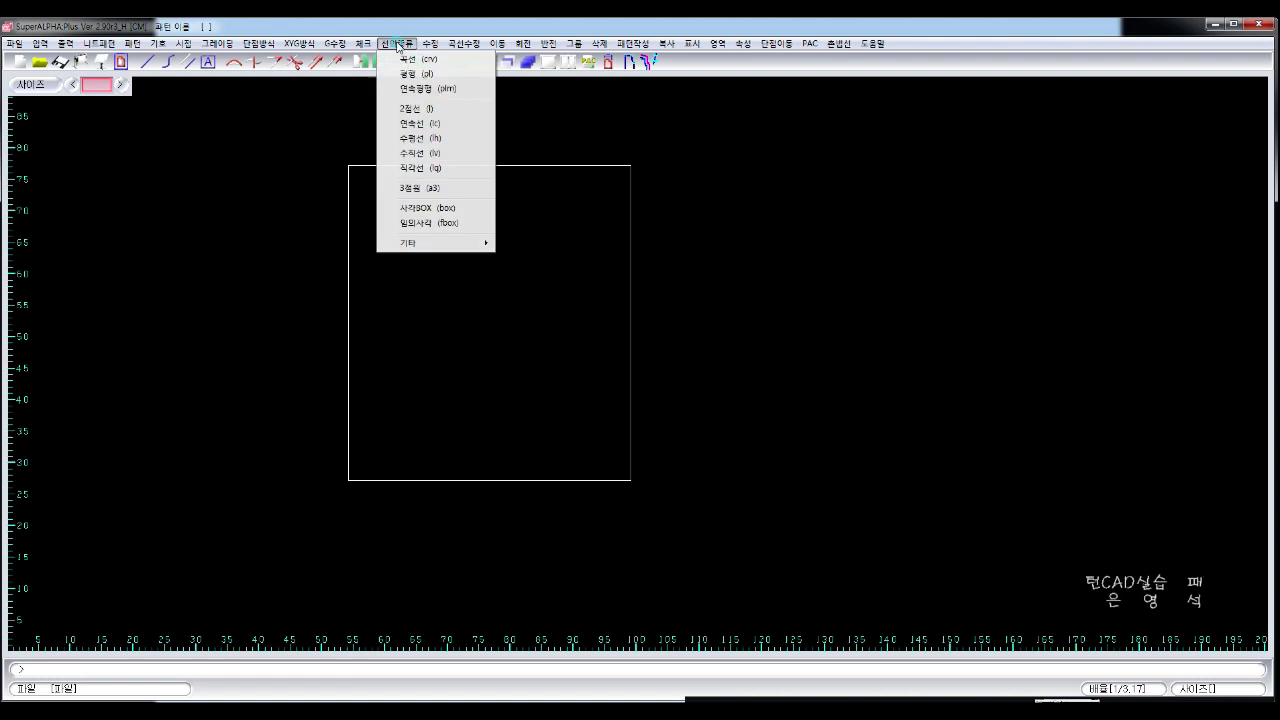
{"action": "left_click", "coordinate": [478, 74]}
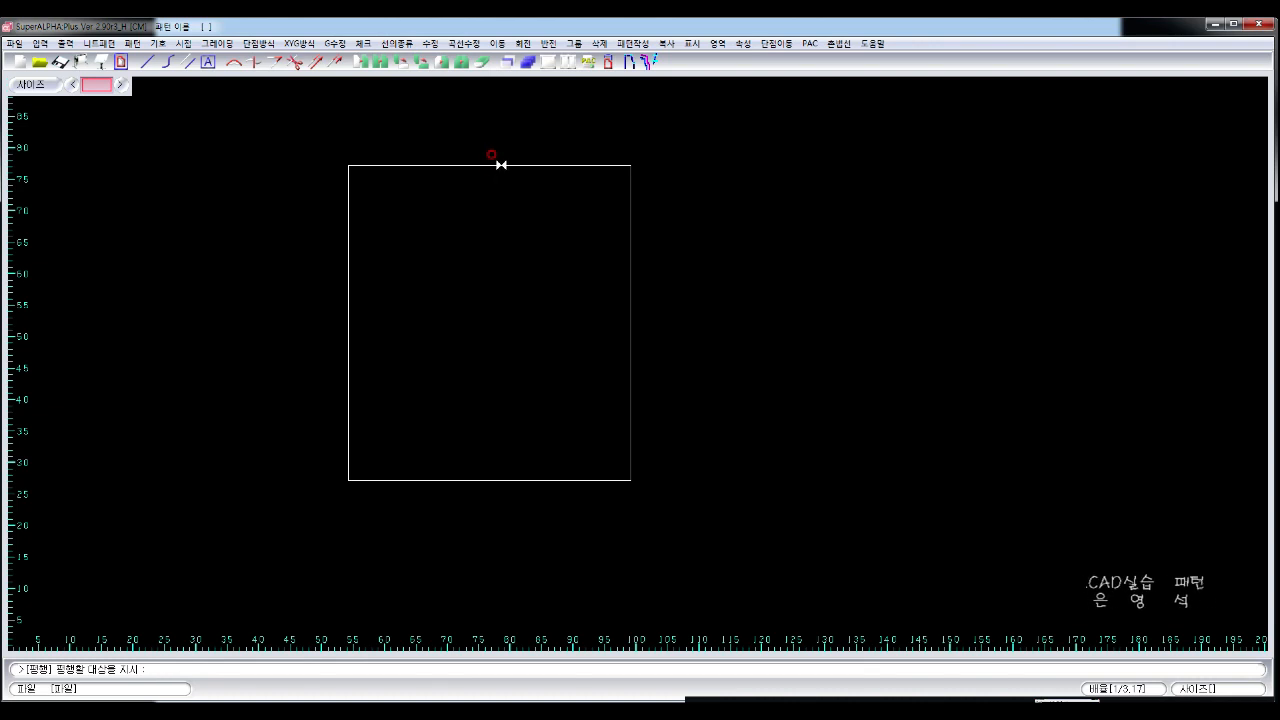
{"action": "left_click", "coordinate": [501, 165]}
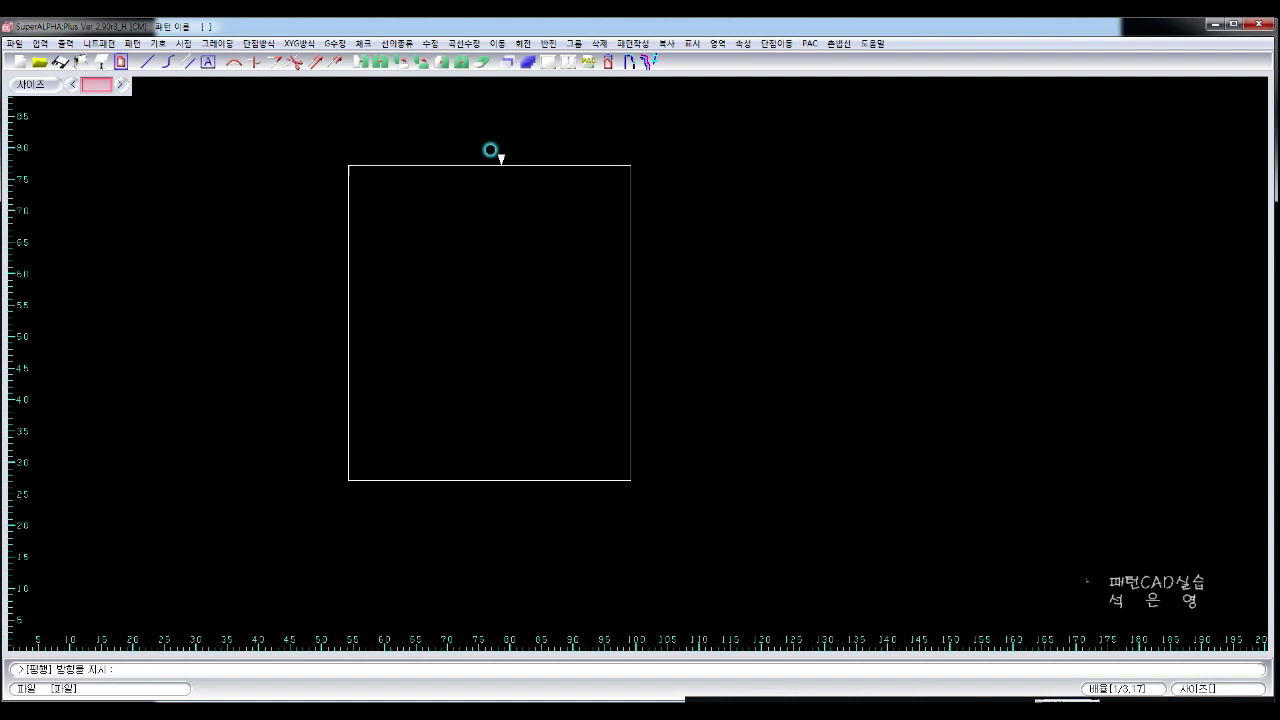
{"action": "left_click", "coordinate": [511, 249]}
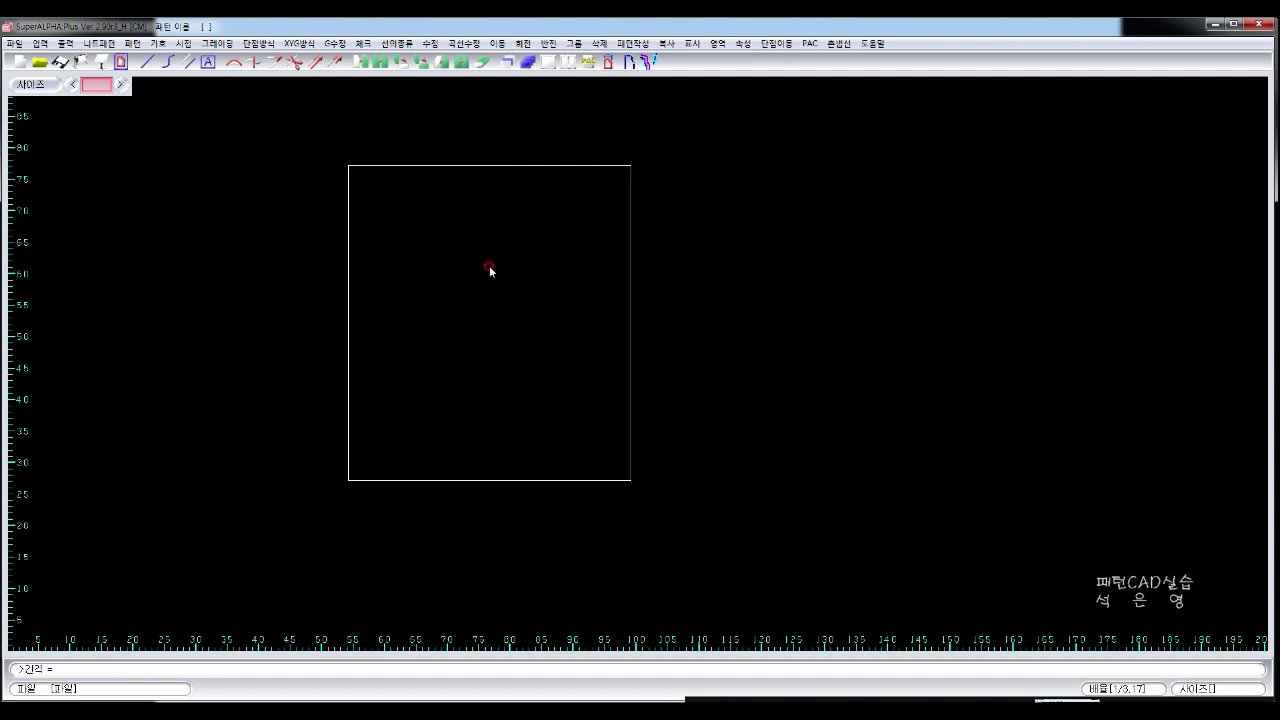
{"action": "type", "text": "18"}
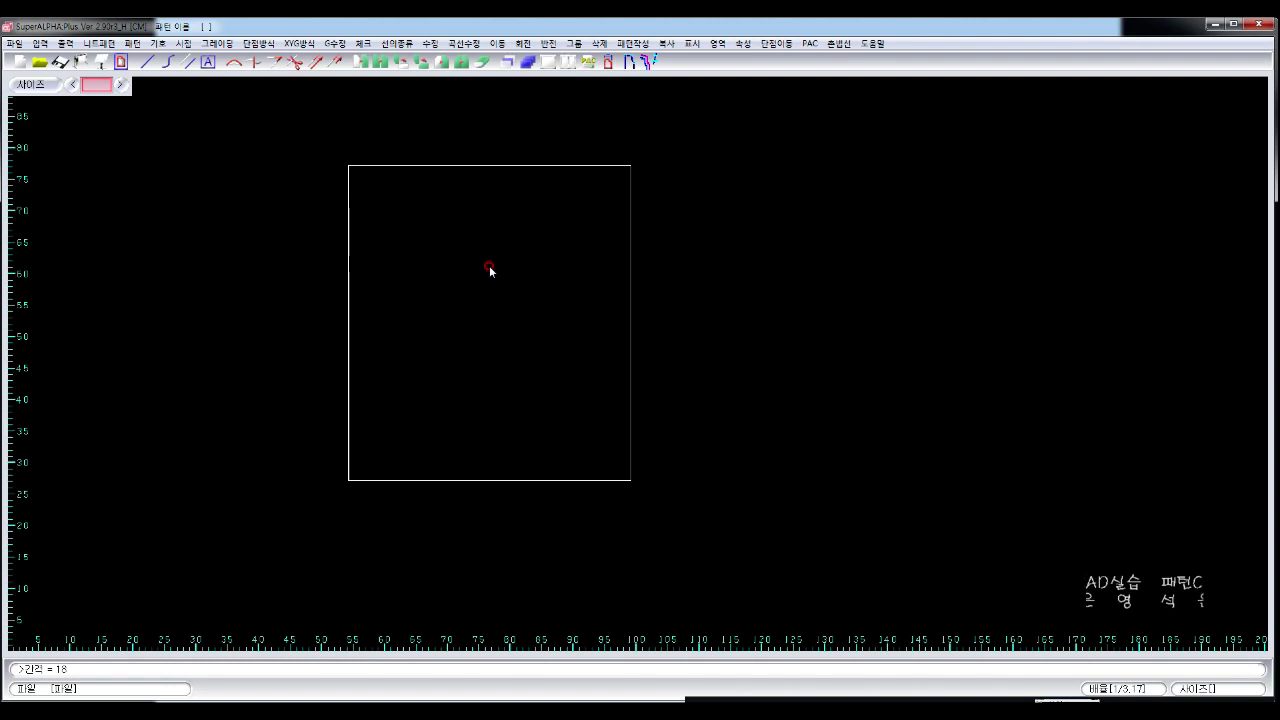
{"action": "key", "text": "Return"}
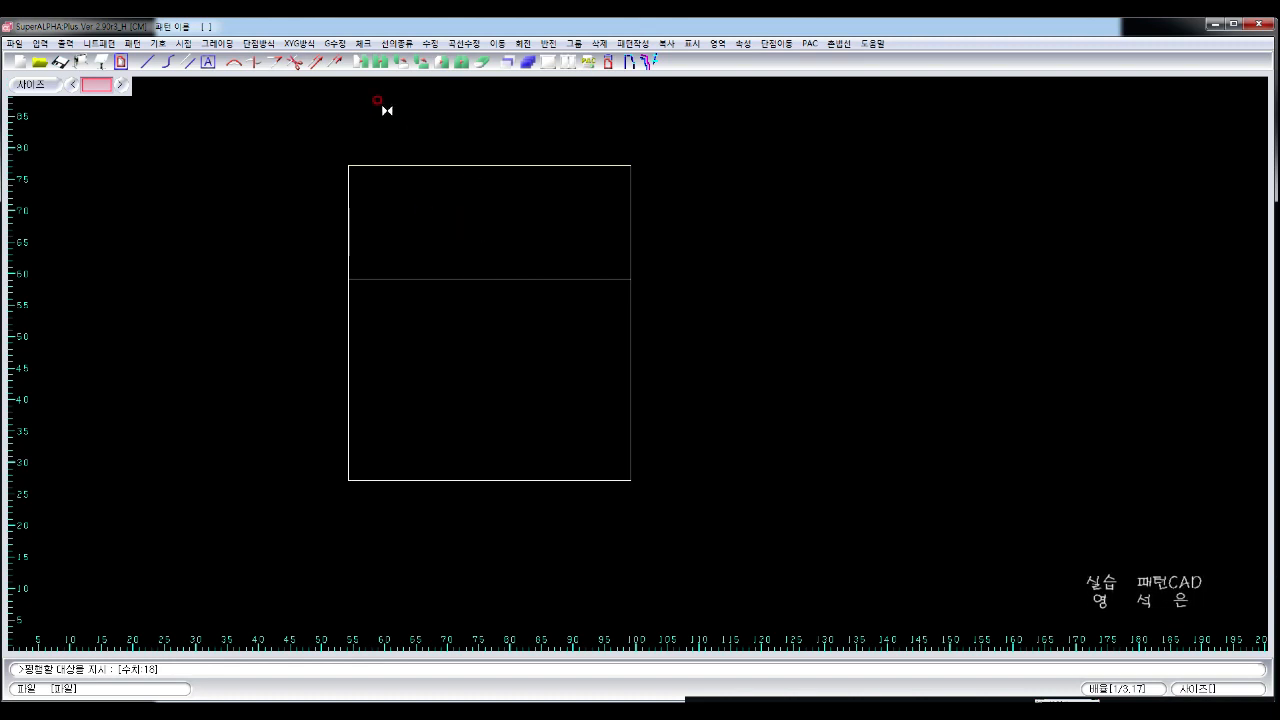
Step: Draw a vertical side line through the frame from the midpoint of its top edge to its bottom edge, using midpoint snapping
{"action": "left_click", "coordinate": [400, 44]}
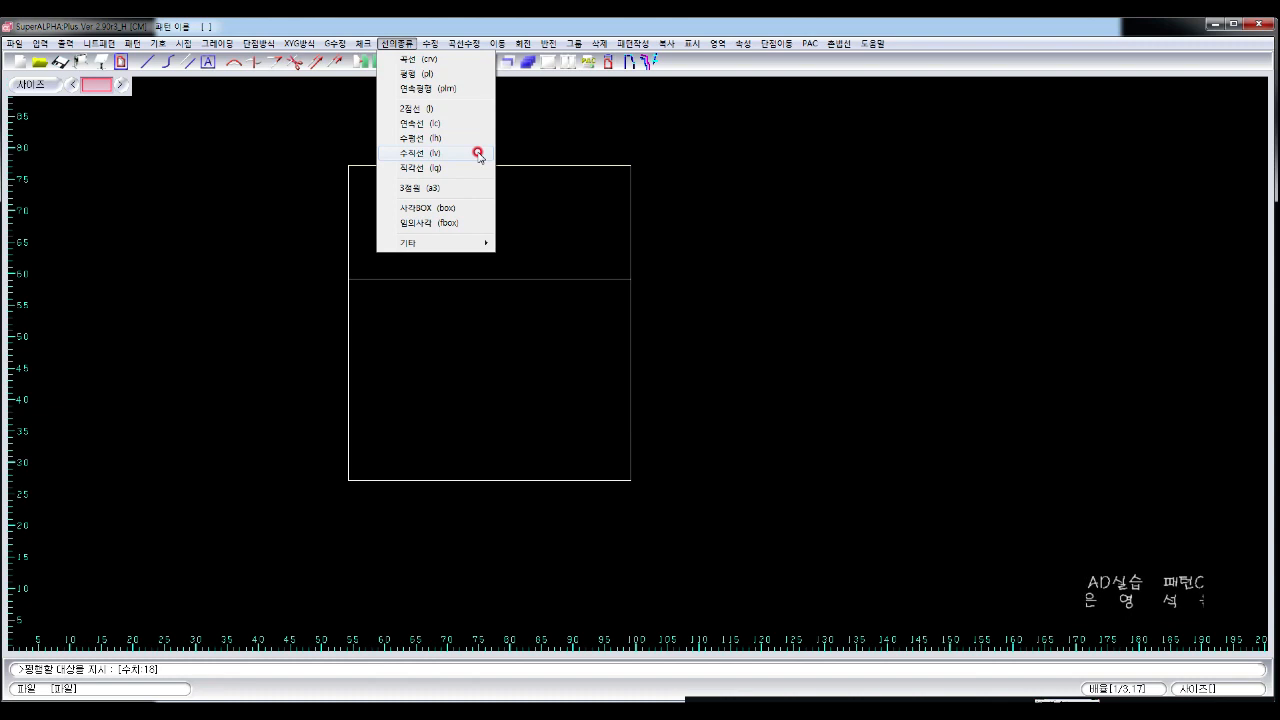
{"action": "left_click", "coordinate": [420, 153]}
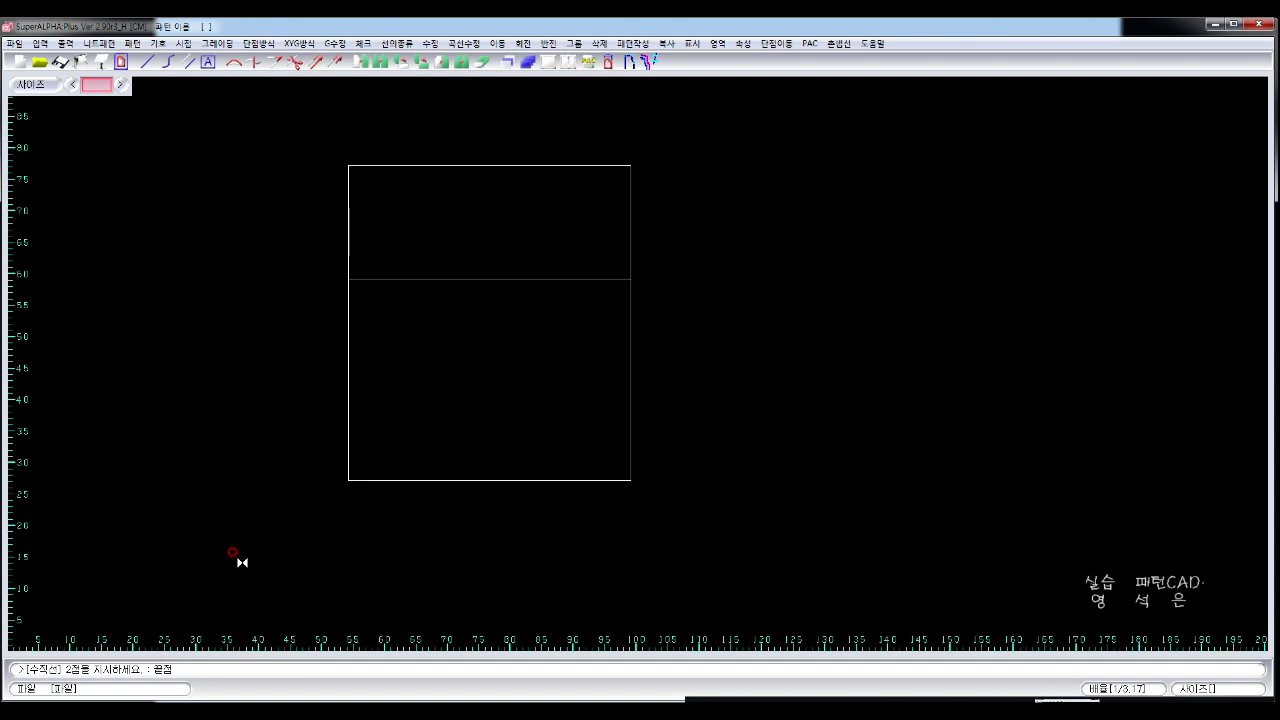
{"action": "right_click", "coordinate": [237, 471]}
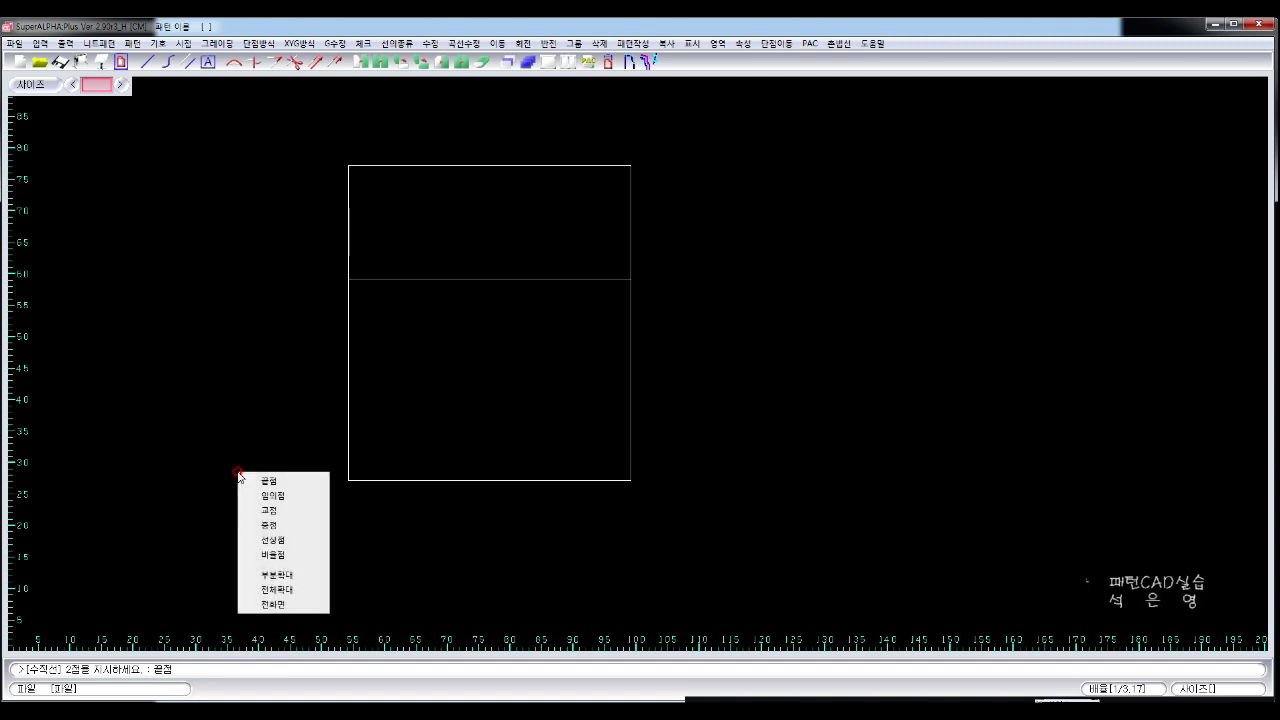
{"action": "left_click", "coordinate": [313, 526]}
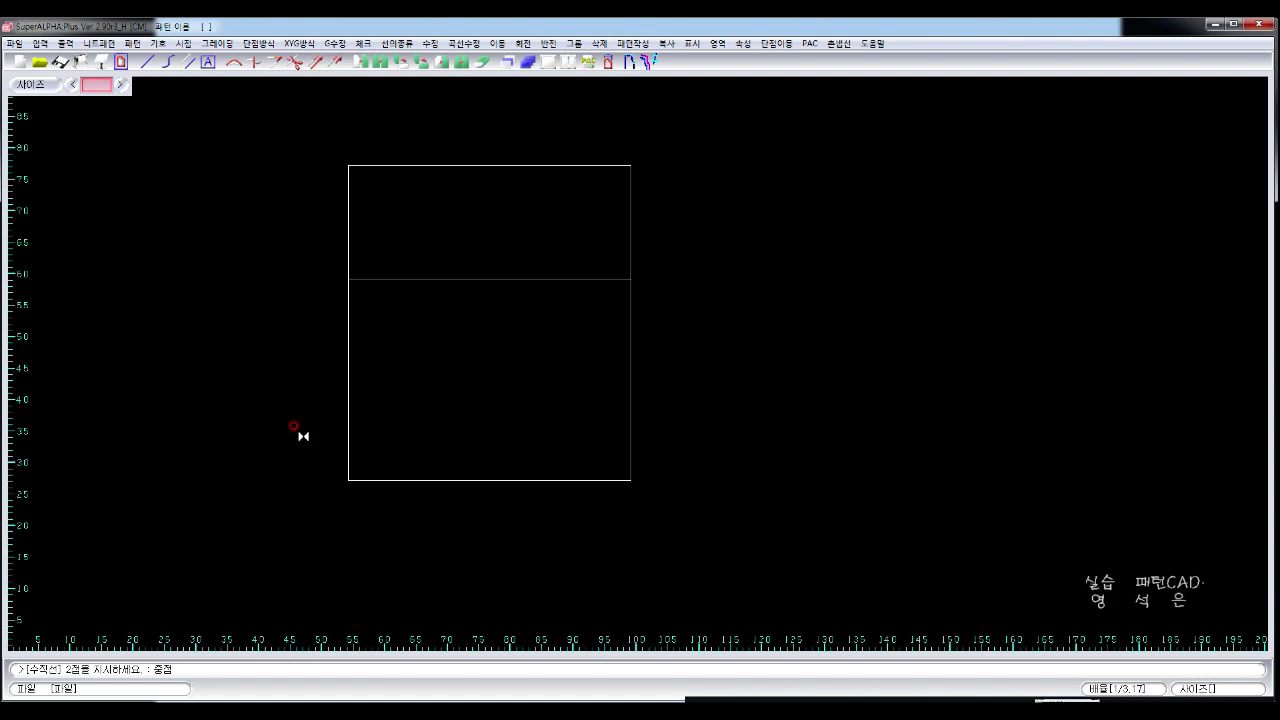
{"action": "left_click", "coordinate": [442, 166]}
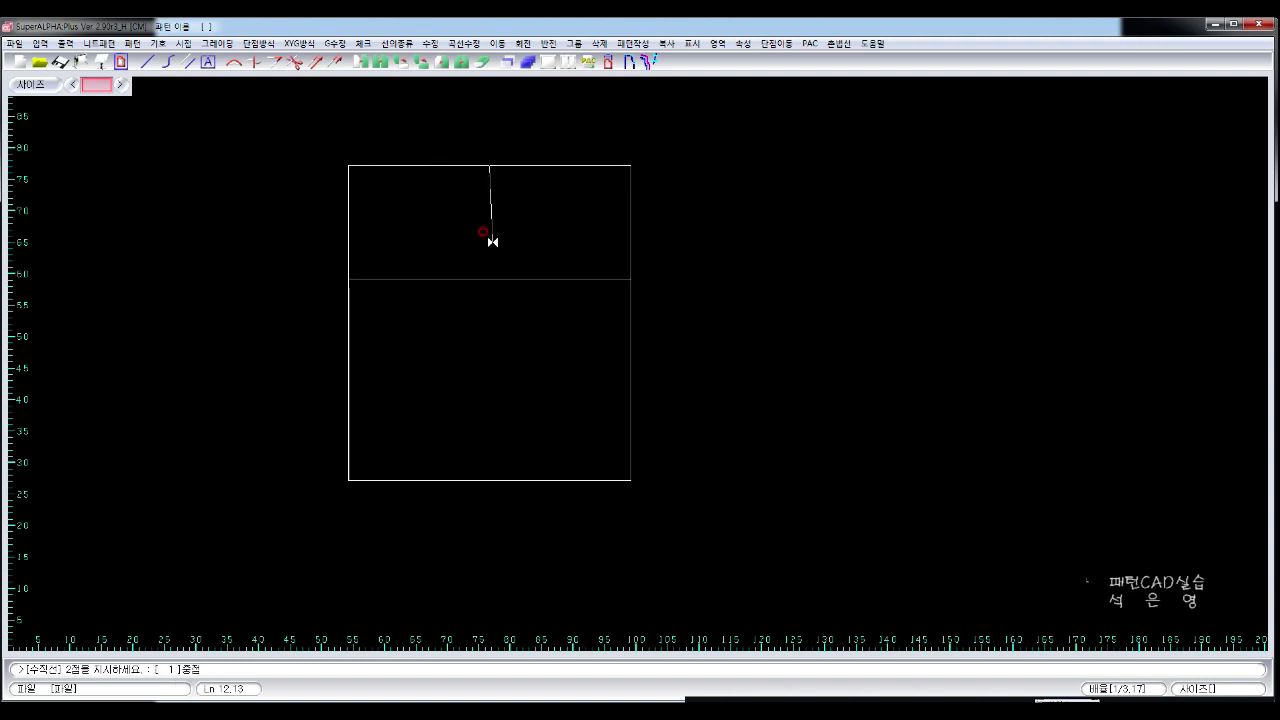
{"action": "left_click", "coordinate": [517, 479]}
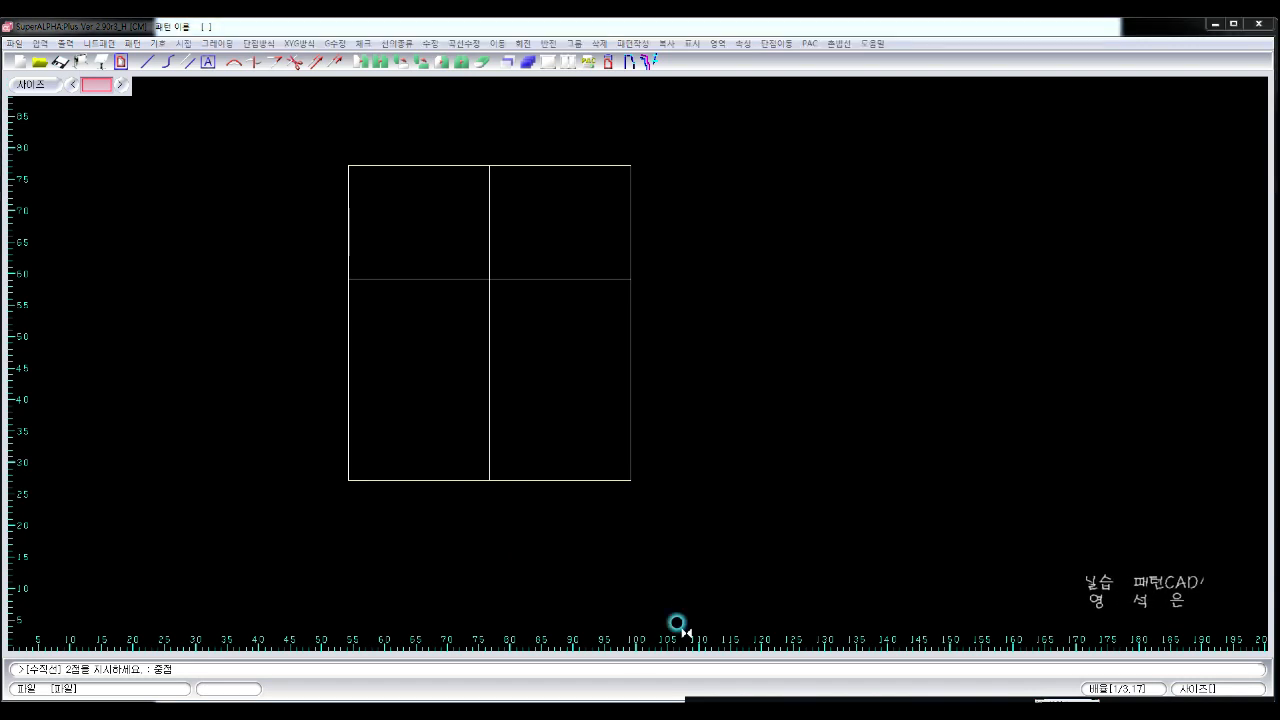
{"action": "right_click", "coordinate": [620, 540]}
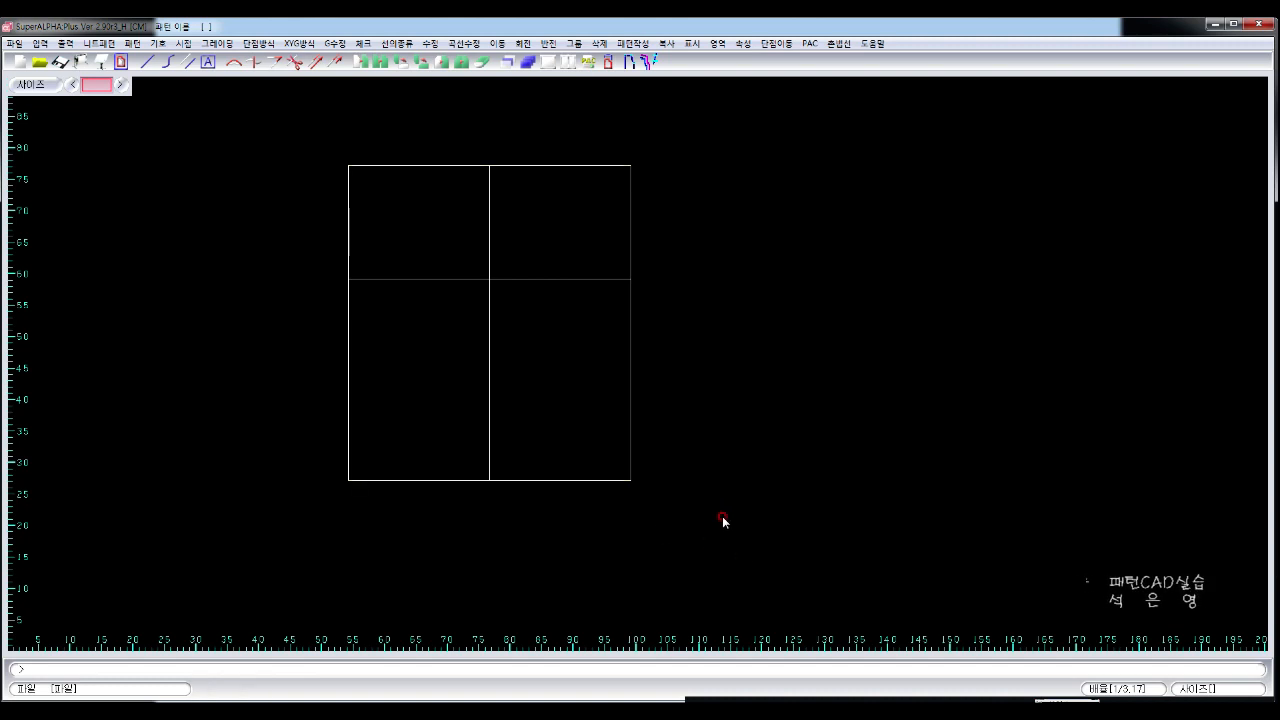
{"action": "right_click", "coordinate": [738, 410]}
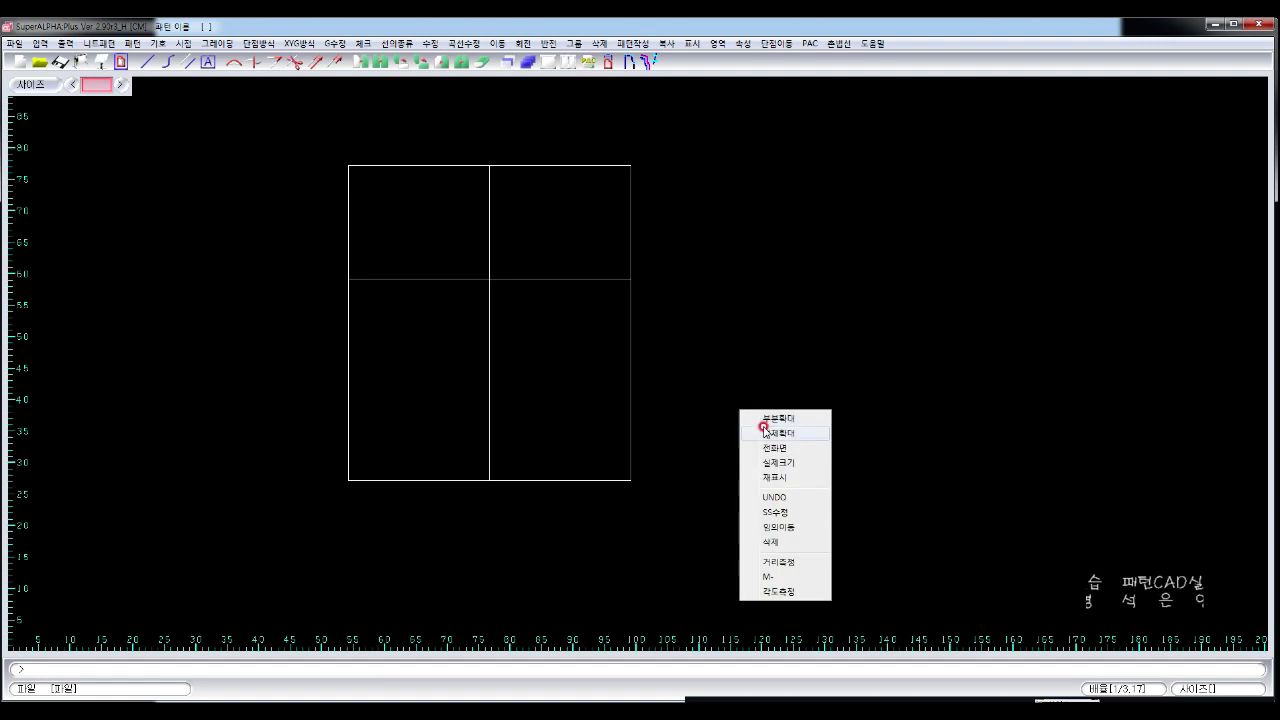
{"action": "left_click", "coordinate": [771, 433]}
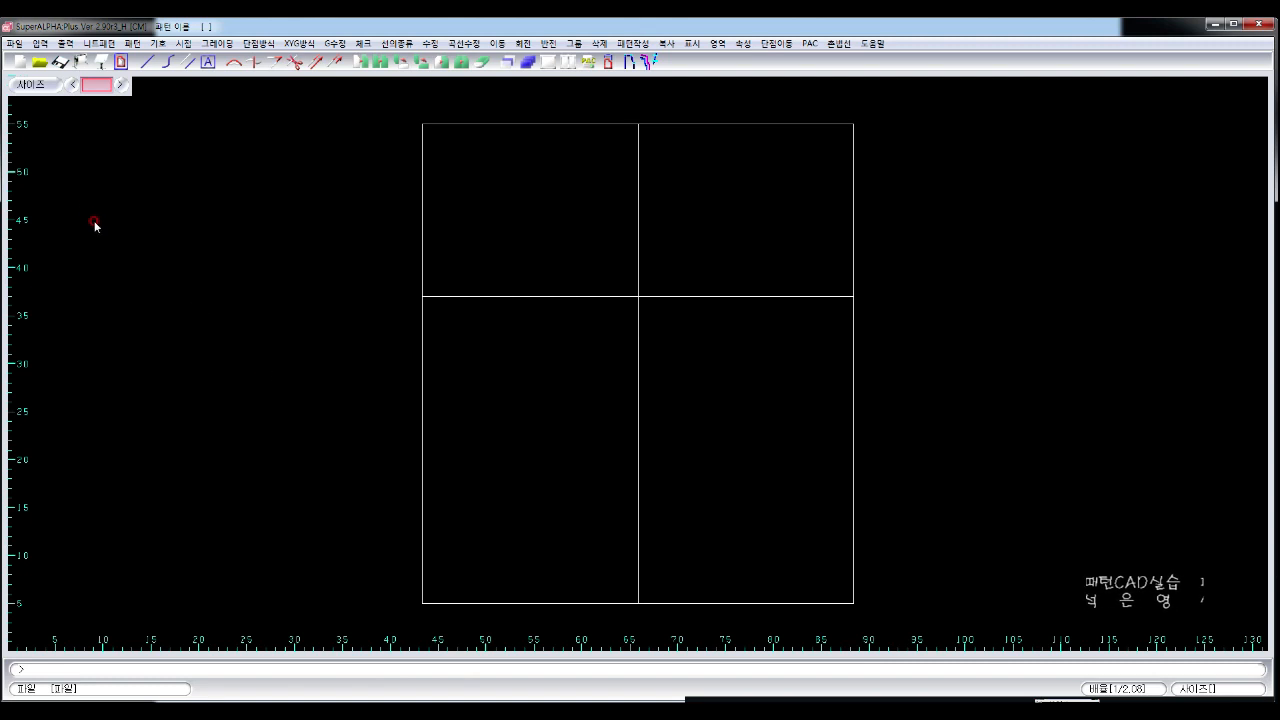
Step: Open the device settings (장치구분) and name the empty device 3 entry 2020patternCAD
{"action": "left_click", "coordinate": [18, 45]}
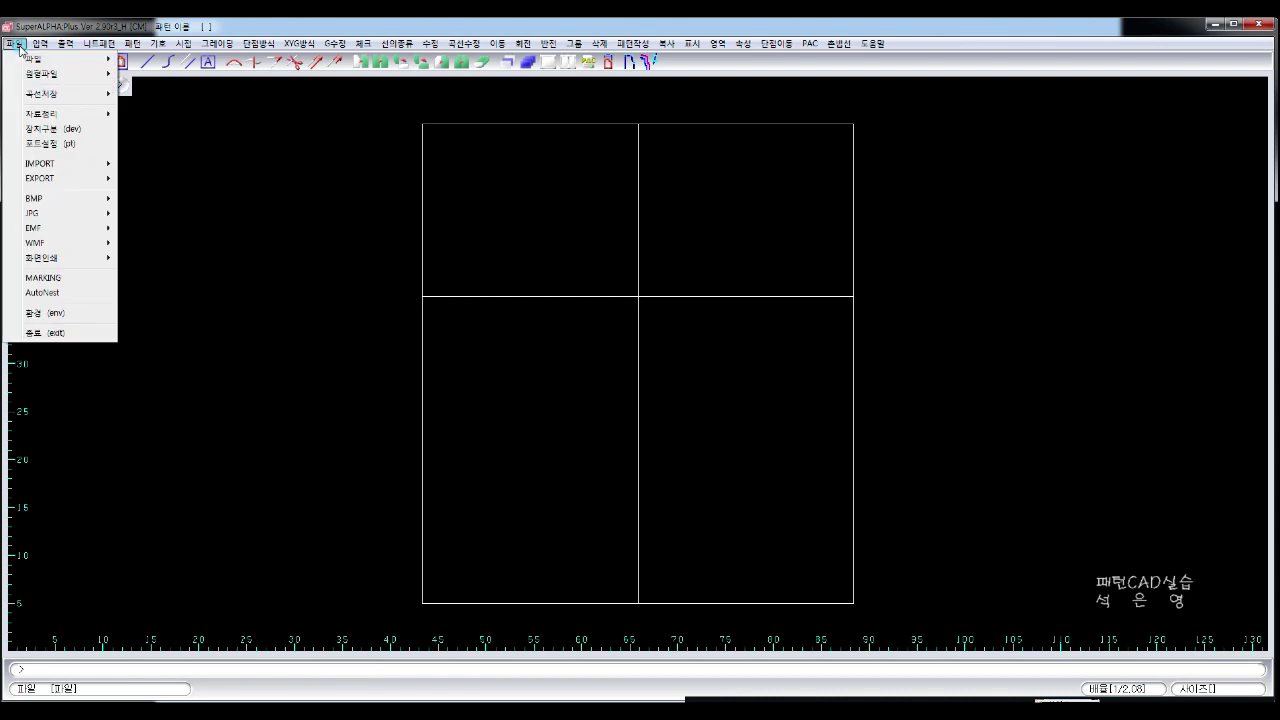
{"action": "left_click", "coordinate": [85, 131]}
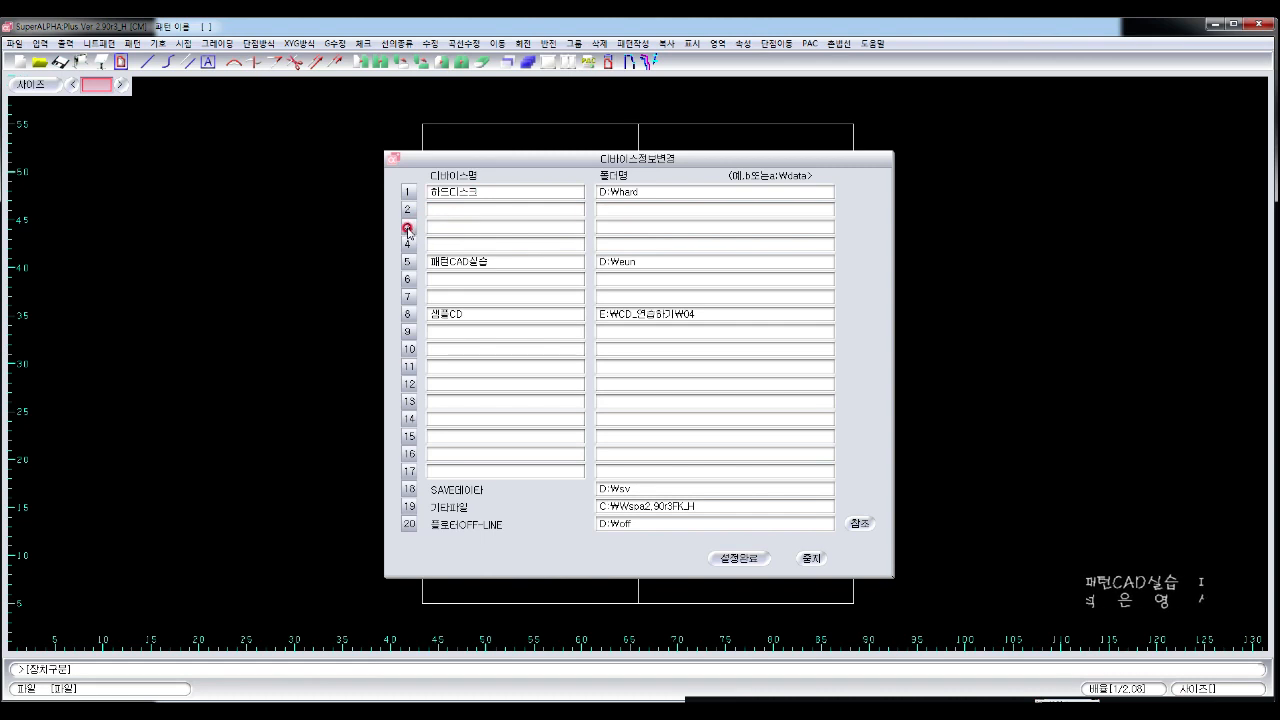
{"action": "left_click", "coordinate": [443, 230]}
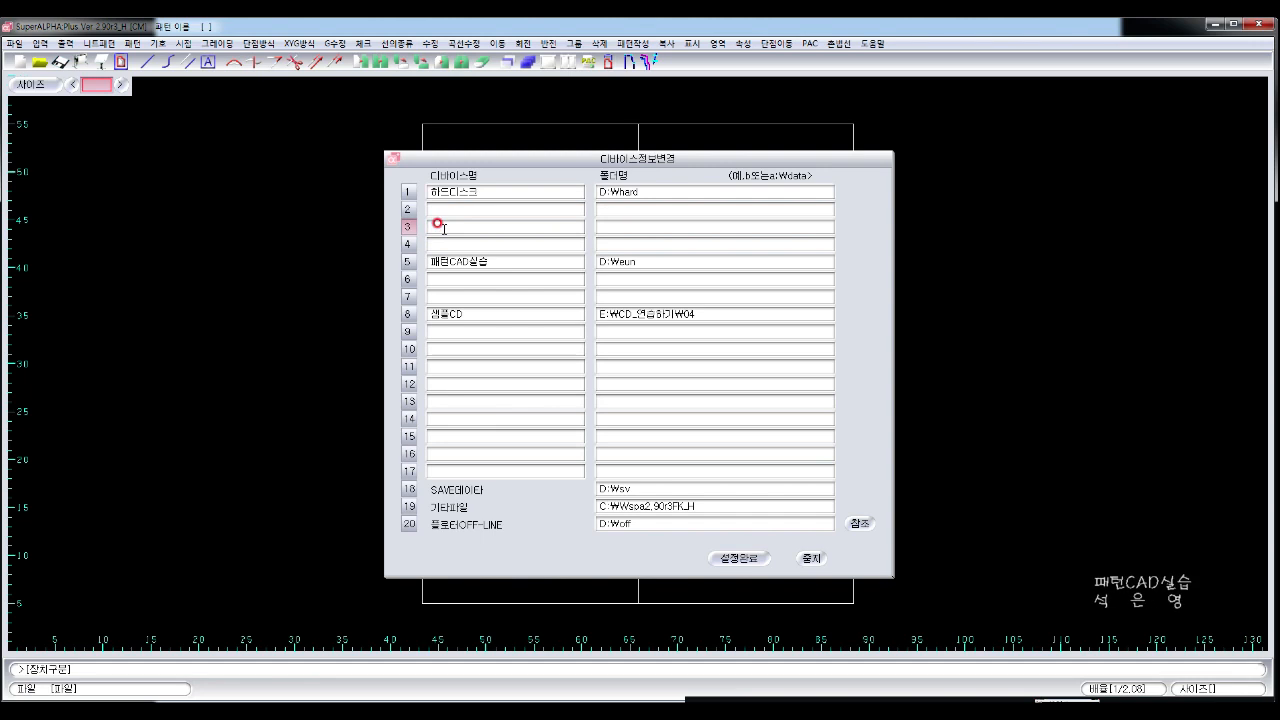
{"action": "type", "text": "2020"}
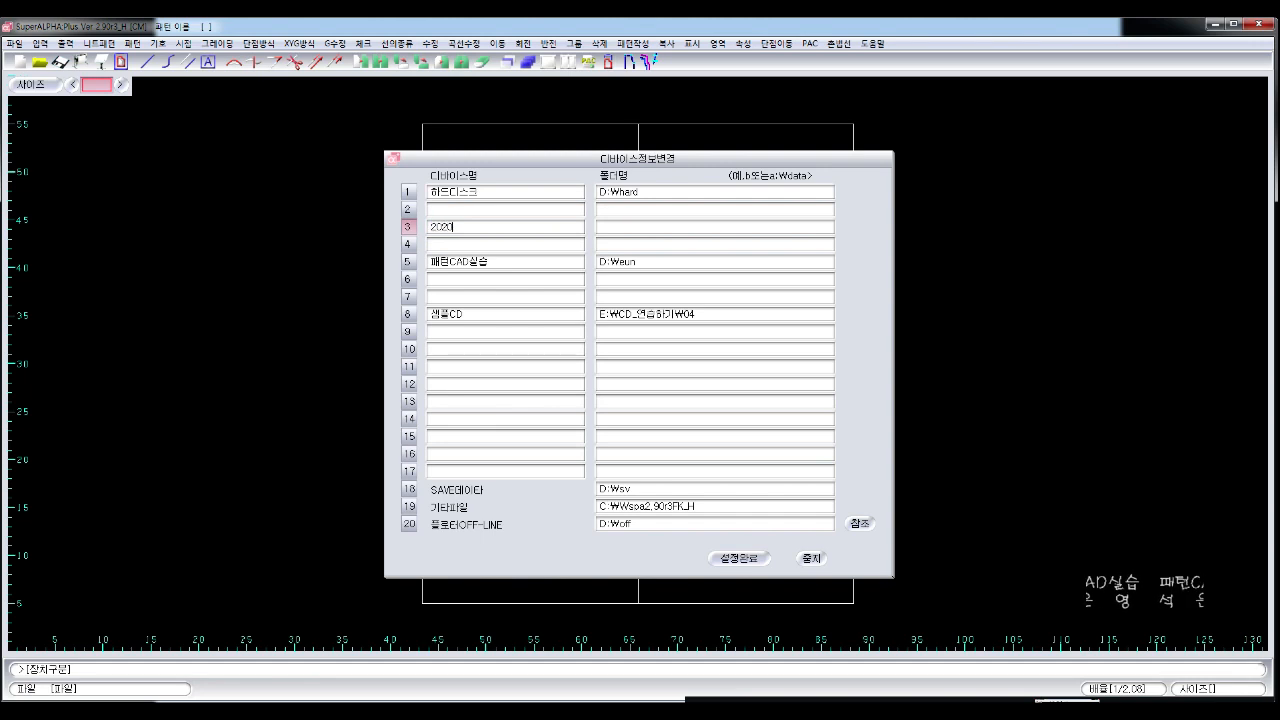
{"action": "type", "text": "patatern"}
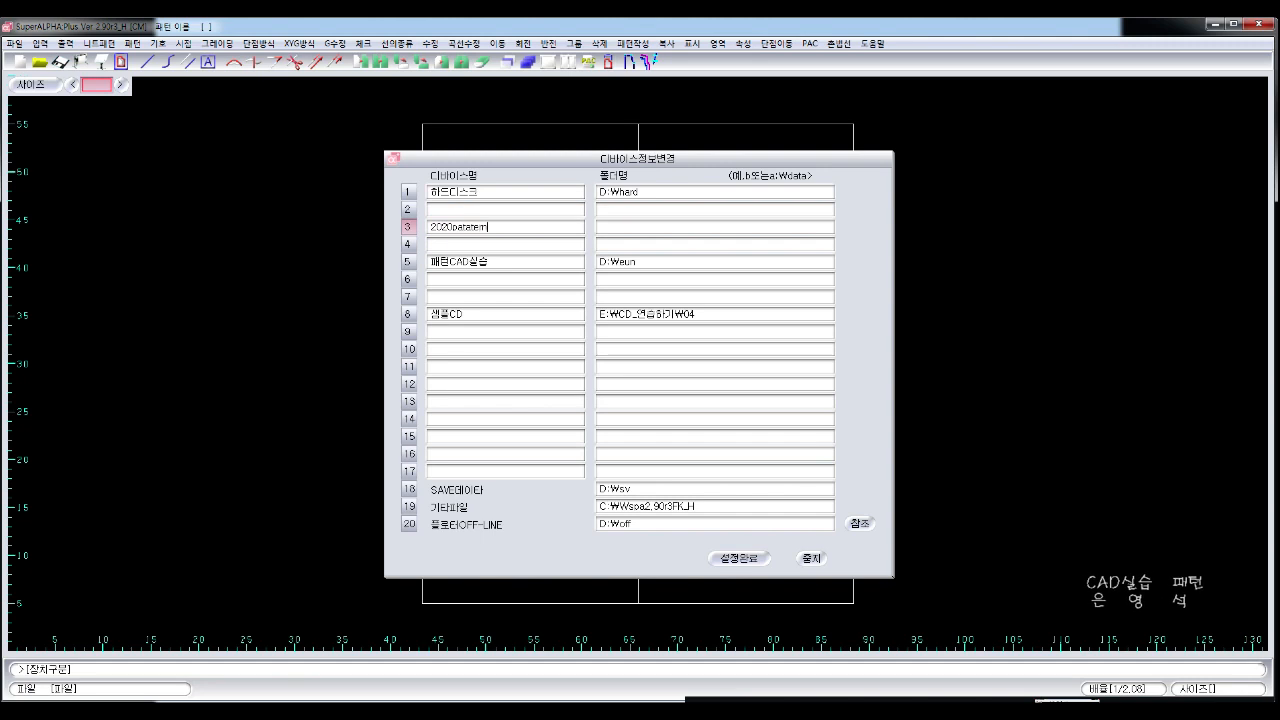
{"action": "key", "text": "BackSpace"}
{"action": "key", "text": "BackSpace"}
{"action": "key", "text": "BackSpace"}
{"action": "key", "text": "BackSpace"}
{"action": "key", "text": "BackSpace"}
{"action": "type", "text": "ter"}
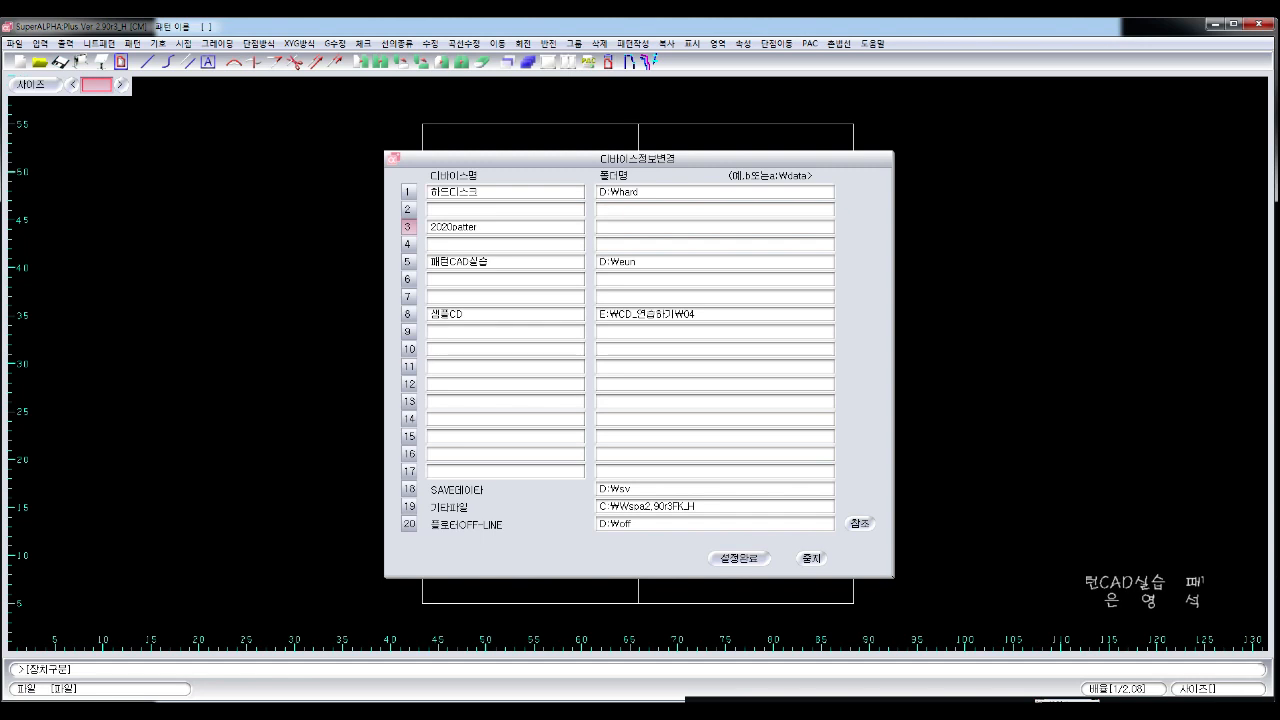
{"action": "type", "text": "nCAD"}
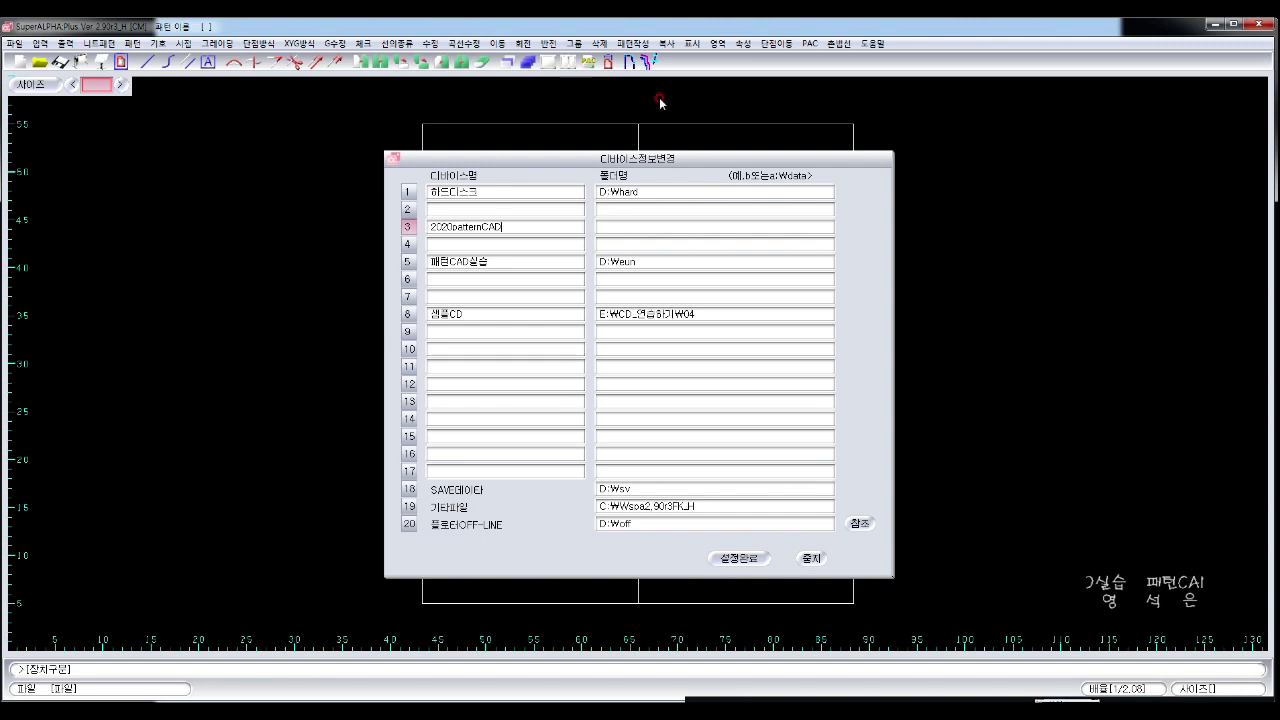
Step: Create a 2020CAD folder on the D: drive, merging it with the existing one, and assign it as device 3's folder
{"action": "left_click", "coordinate": [626, 227]}
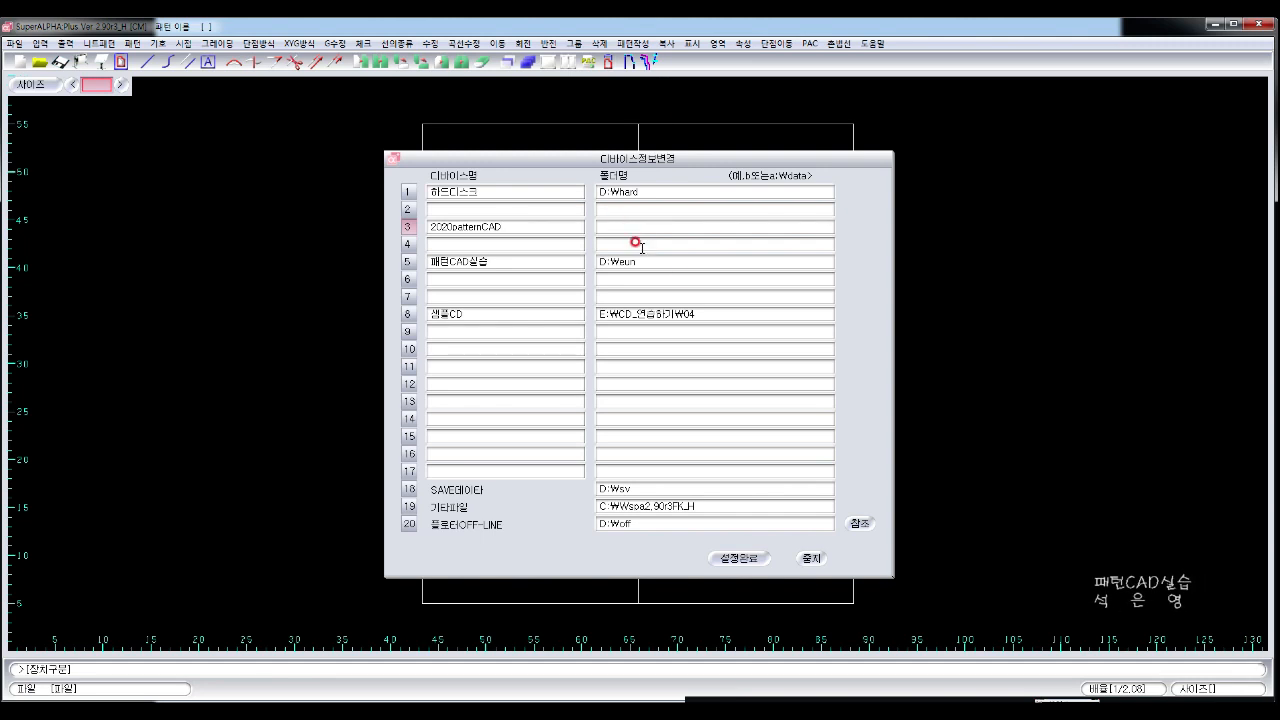
{"action": "left_click", "coordinate": [857, 521]}
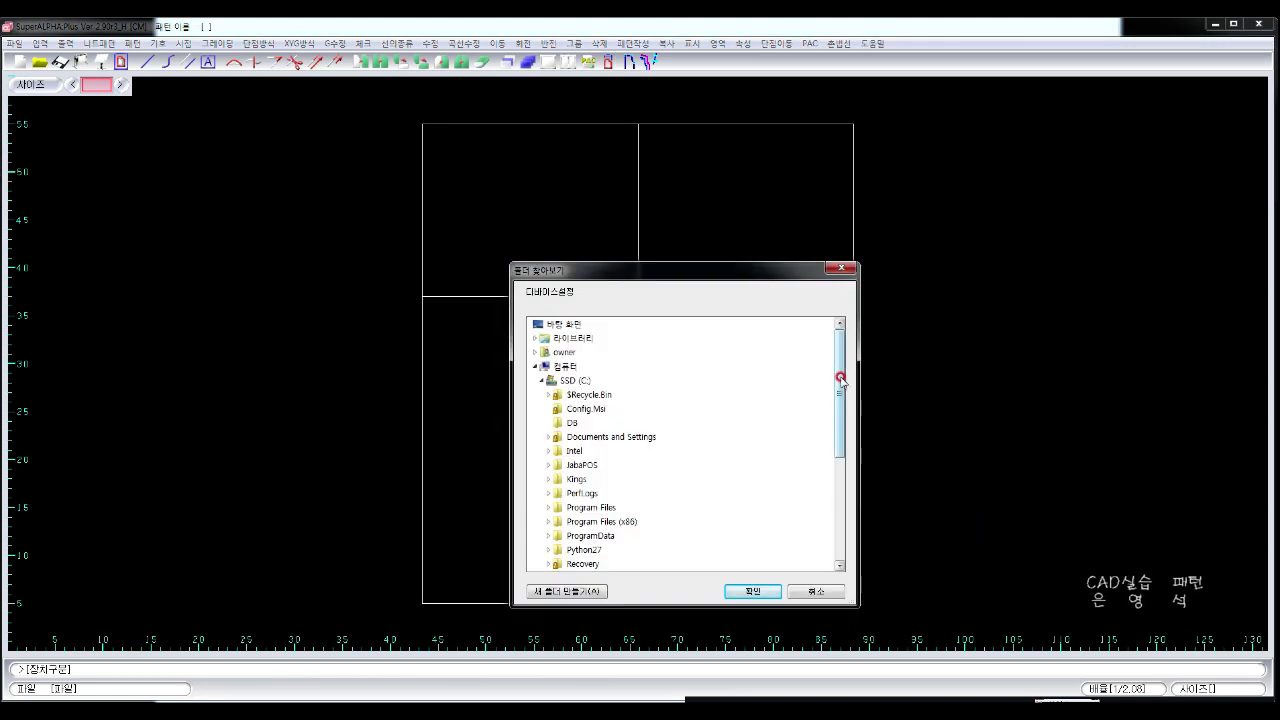
{"action": "left_click_drag", "start_coordinate": [840, 376], "coordinate": [845, 491]}
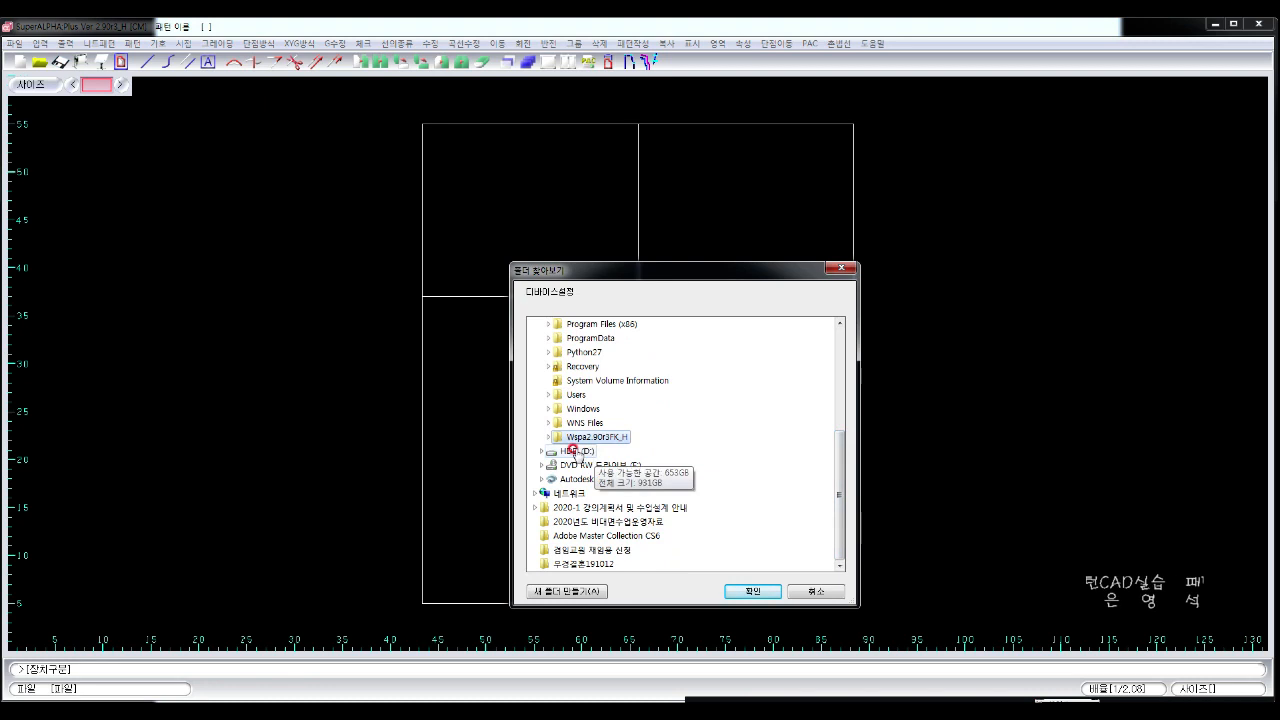
{"action": "left_click", "coordinate": [573, 451]}
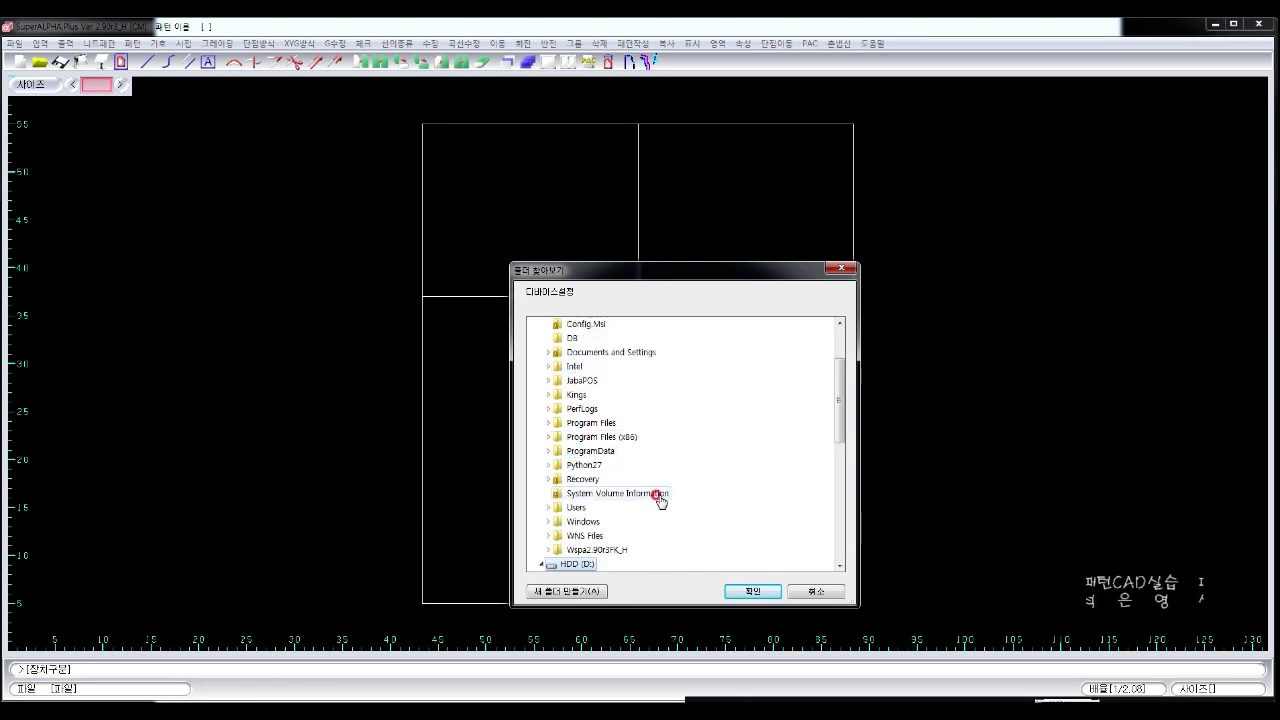
{"action": "left_click", "coordinate": [571, 592]}
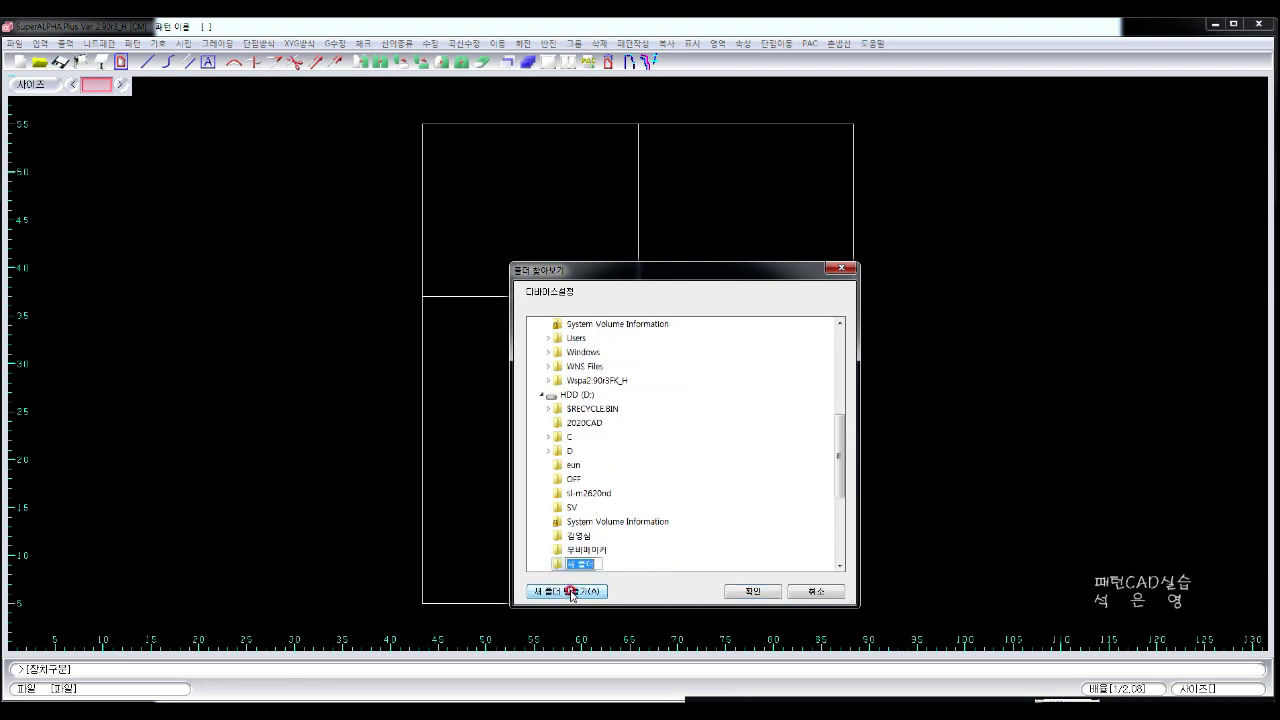
{"action": "type", "text": "2020"}
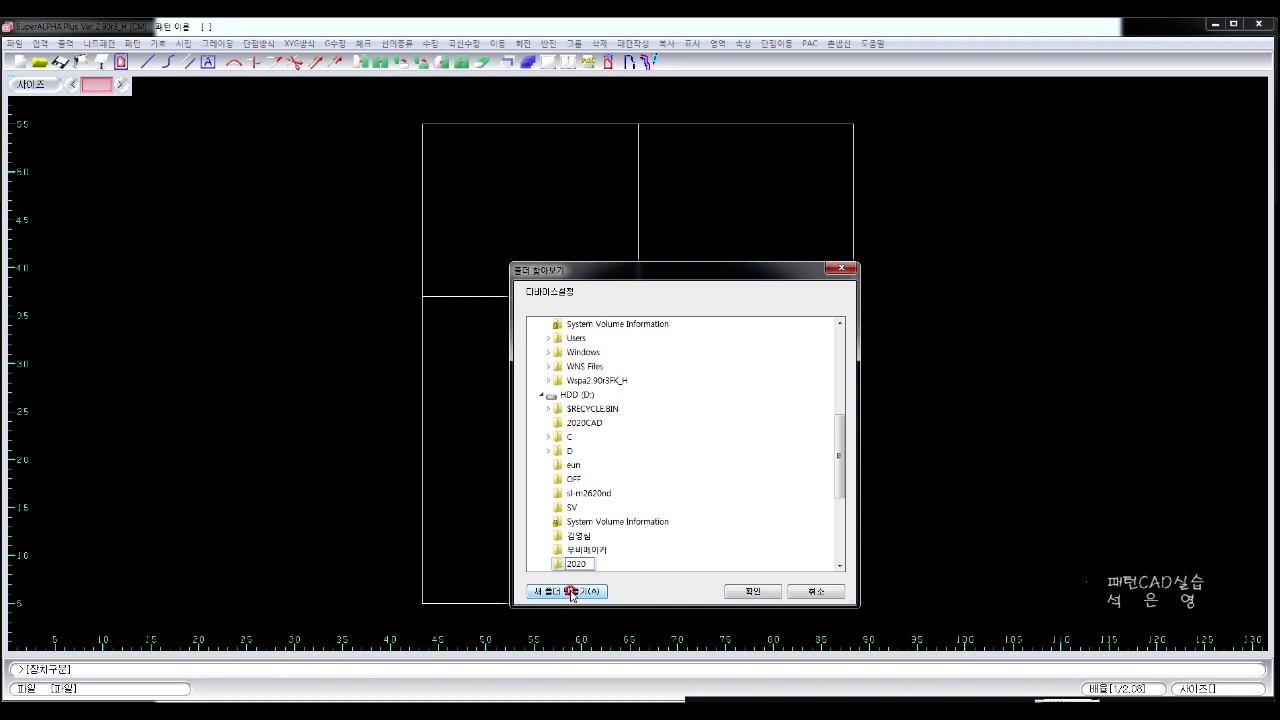
{"action": "type", "text": "CAD"}
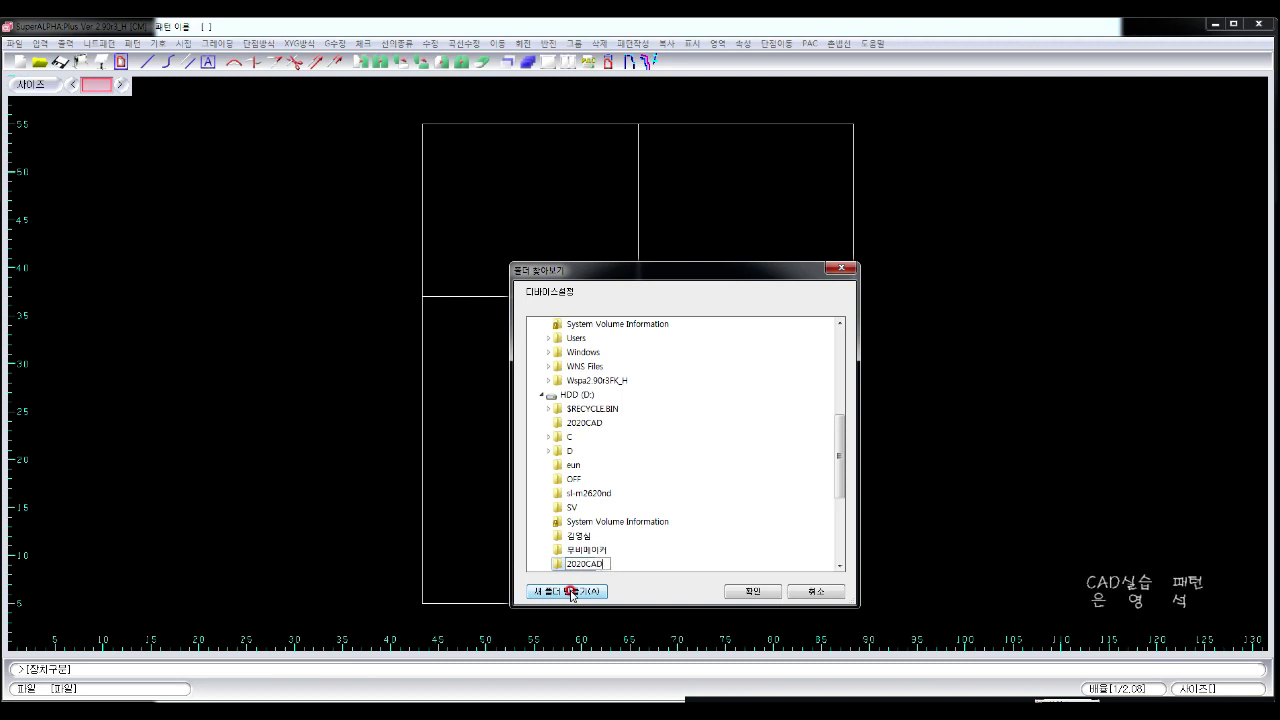
{"action": "key", "text": "Return"}
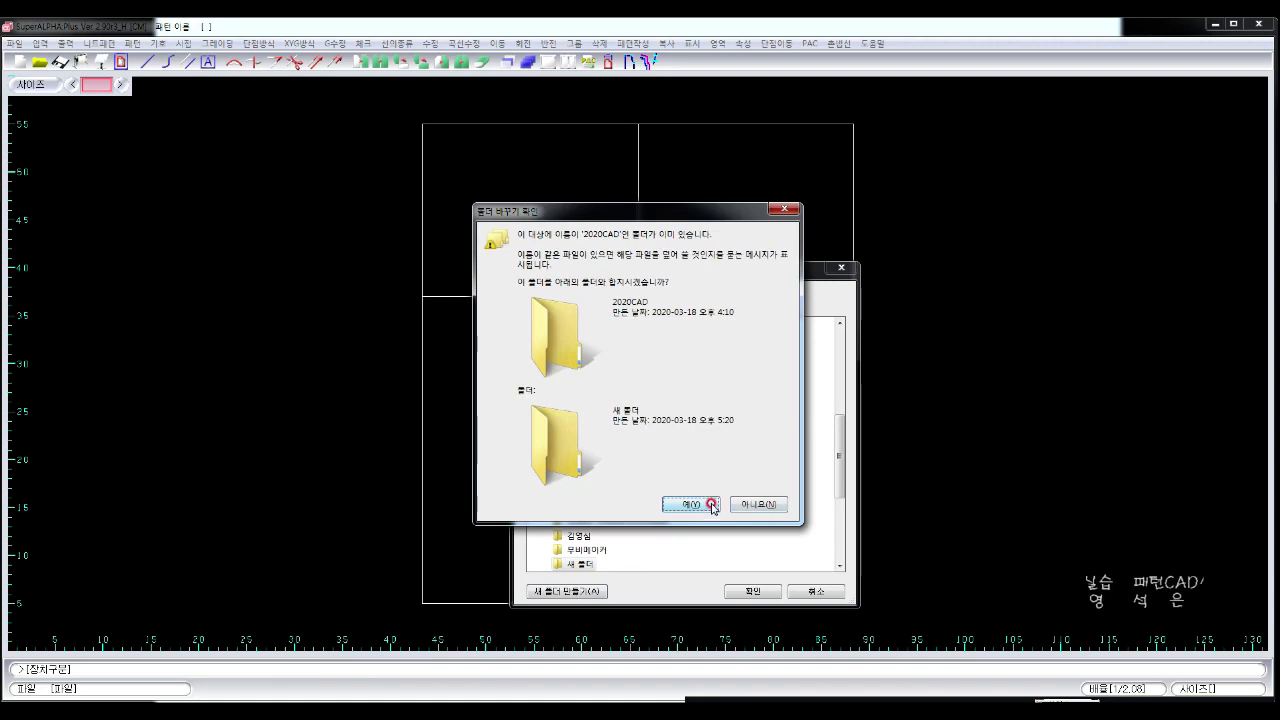
{"action": "left_click", "coordinate": [711, 505]}
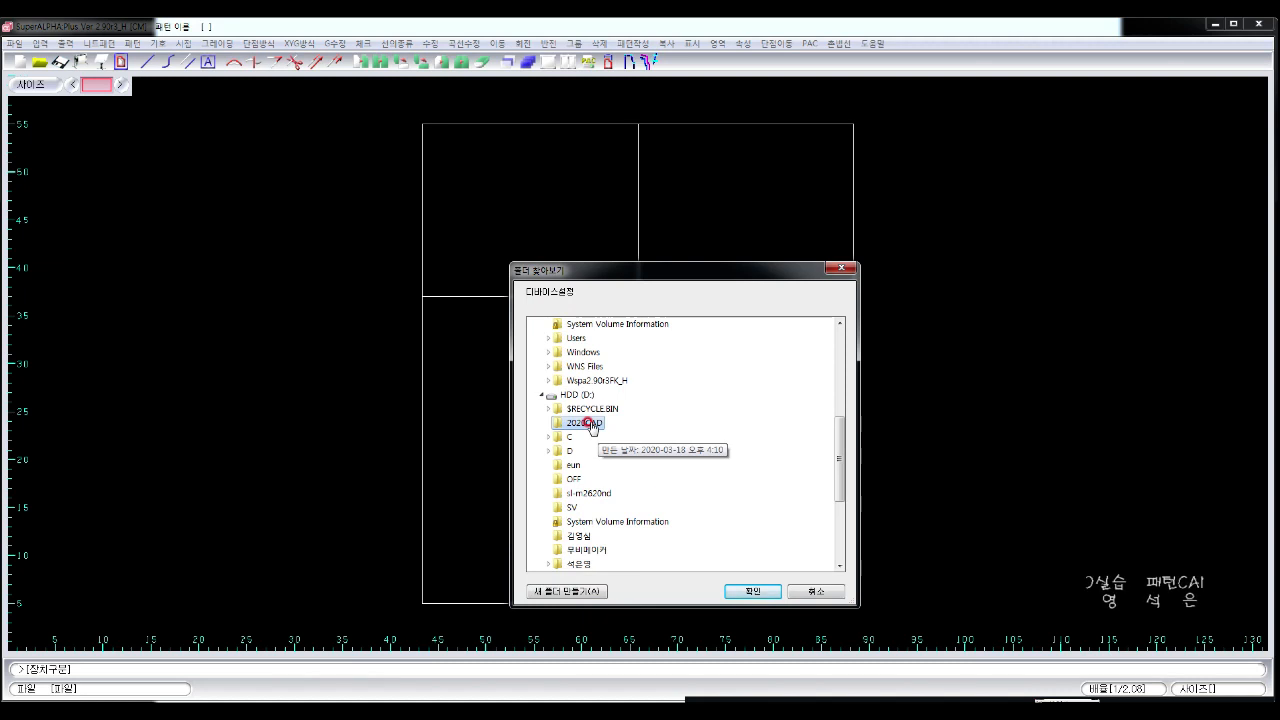
{"action": "left_click", "coordinate": [752, 591]}
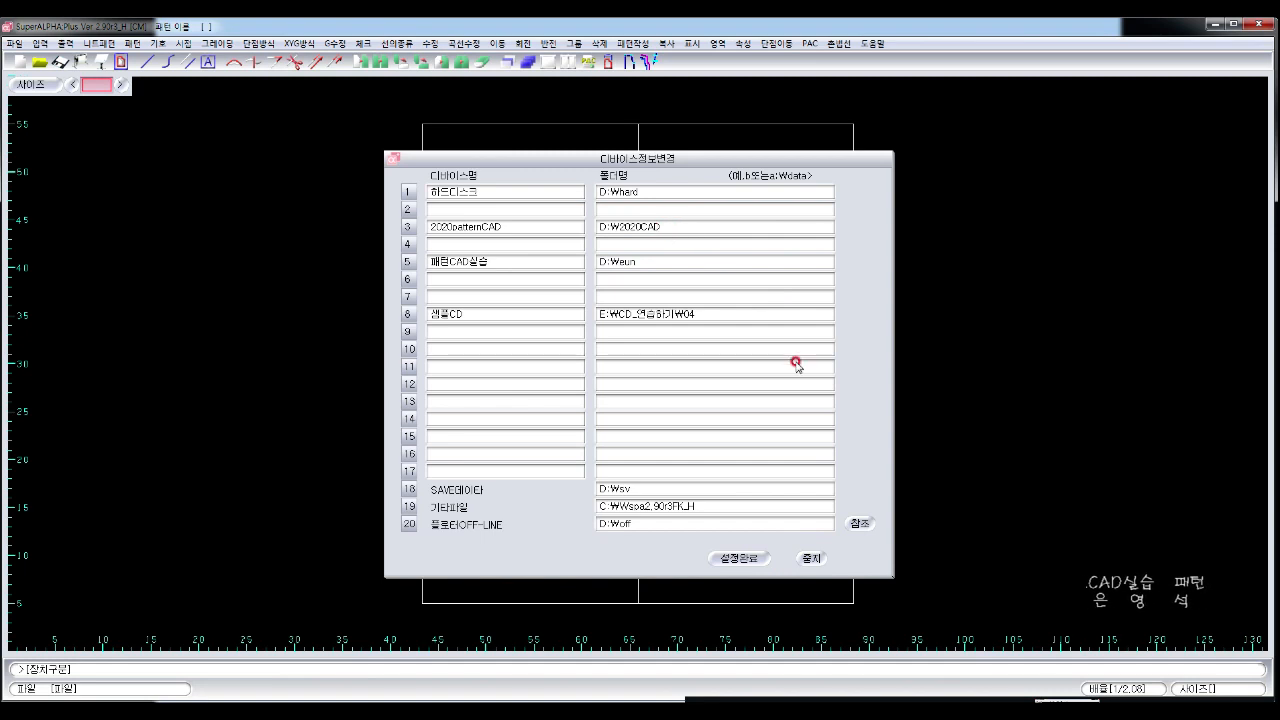
{"action": "left_click", "coordinate": [741, 558]}
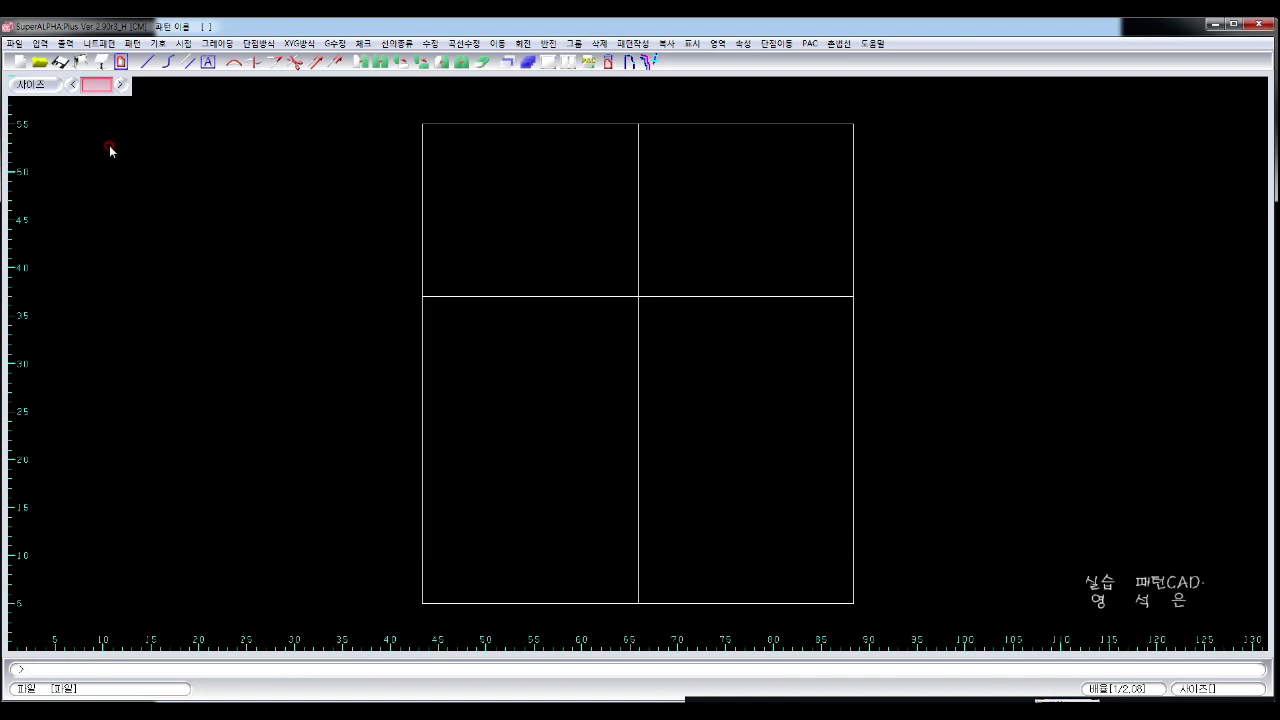
Step: Reopen the device settings (장치구분) to check the folder path of the 2020patternCAD entry
{"action": "left_click", "coordinate": [15, 45]}
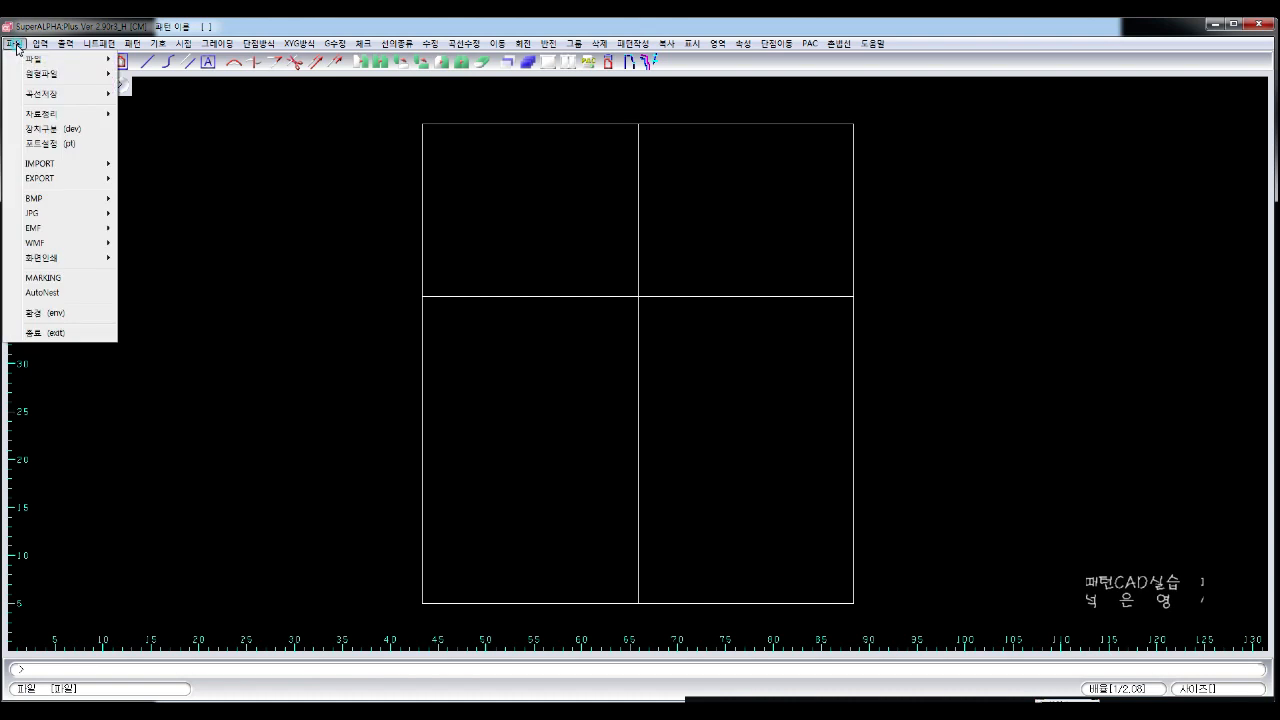
{"action": "left_click", "coordinate": [52, 130]}
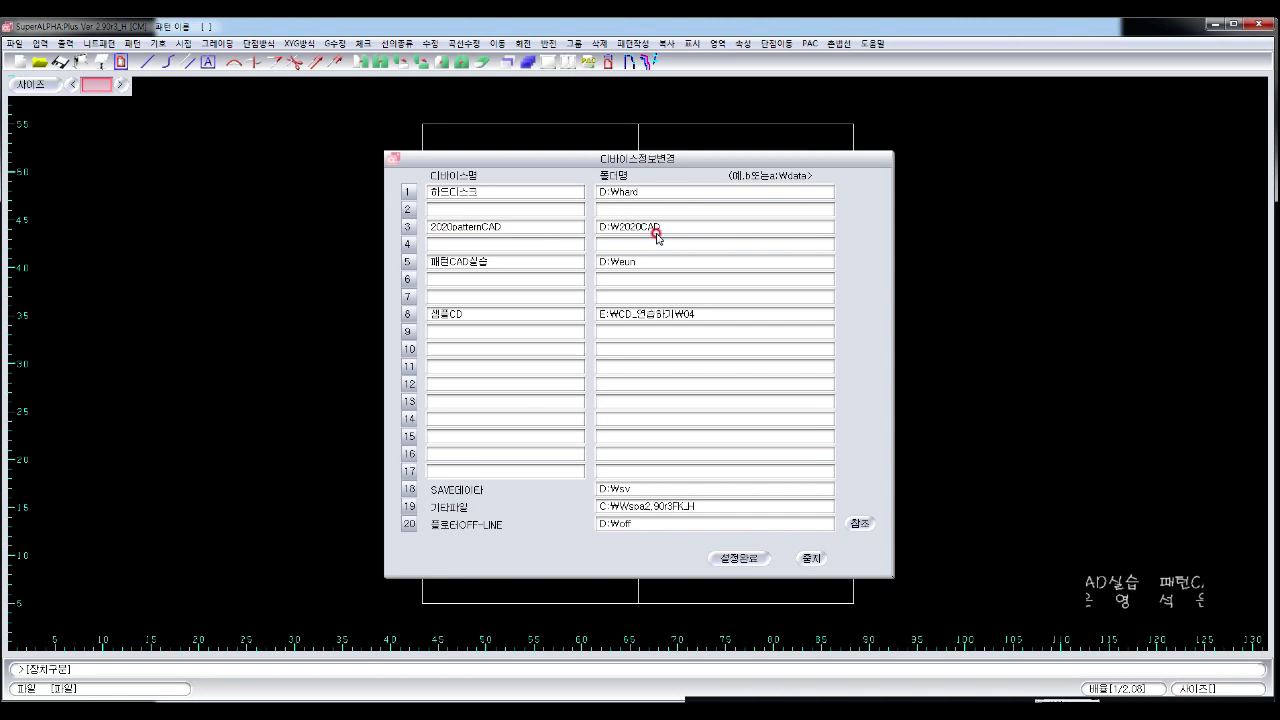
{"action": "left_click", "coordinate": [740, 558]}
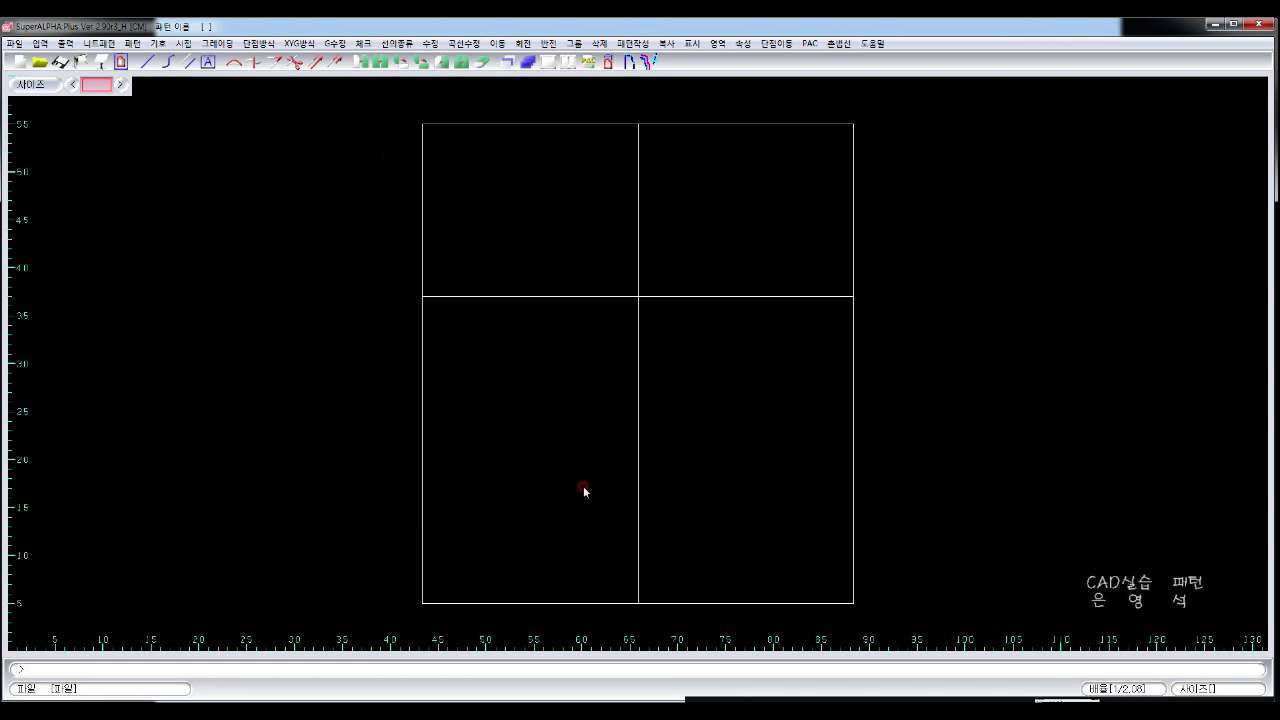
Step: Save the pattern under the name skirt on the 2020patternCAD device, overwriting the existing file of that name
{"action": "left_click", "coordinate": [61, 63]}
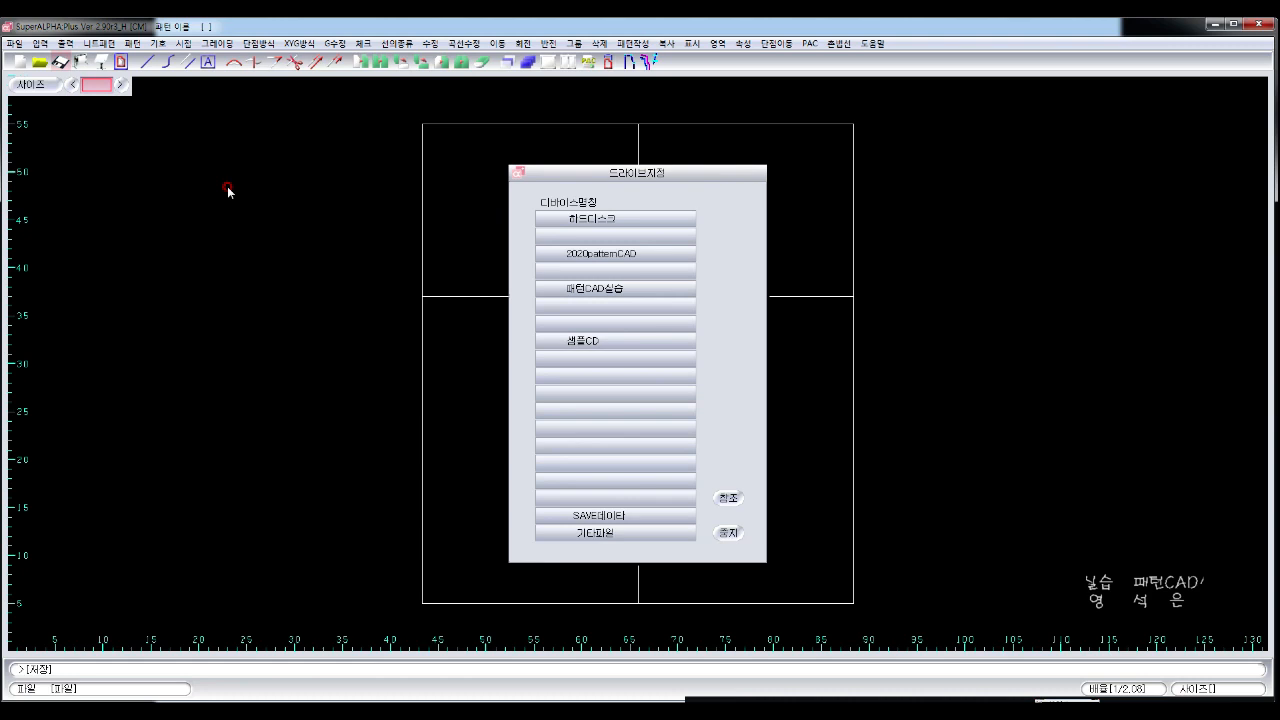
{"action": "left_click", "coordinate": [594, 256]}
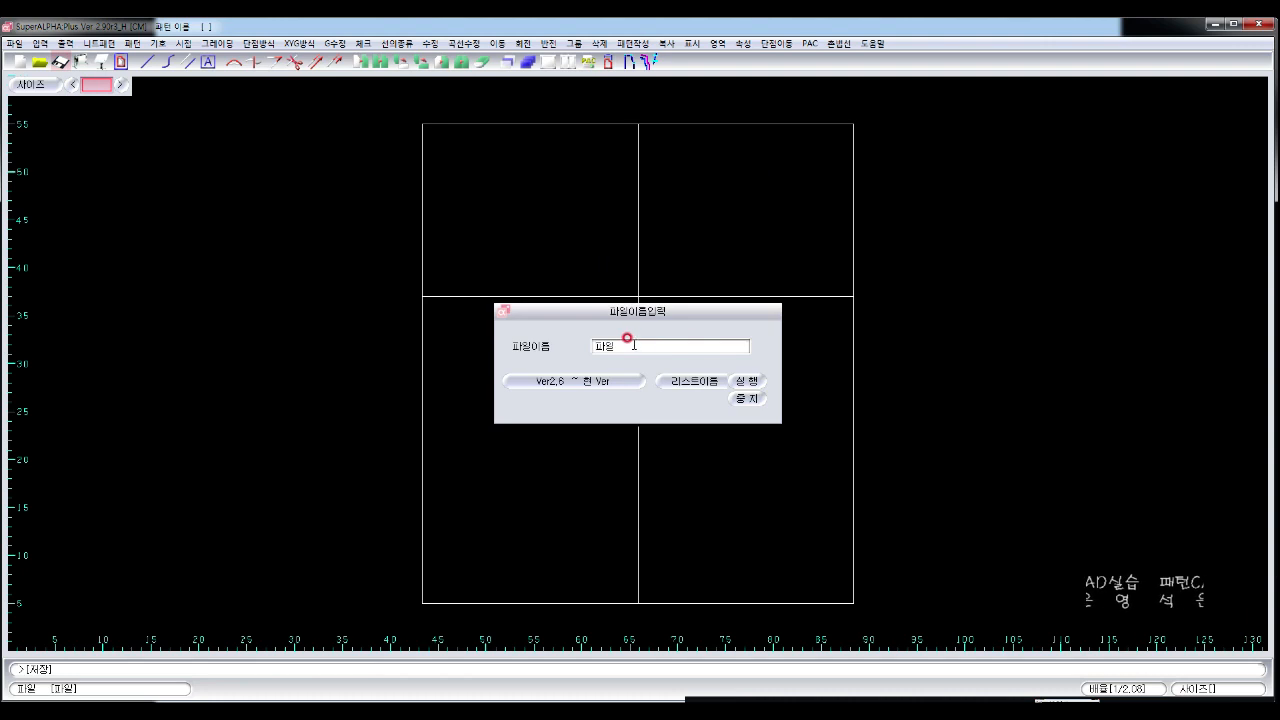
{"action": "left_click_drag", "start_coordinate": [632, 344], "coordinate": [595, 346]}
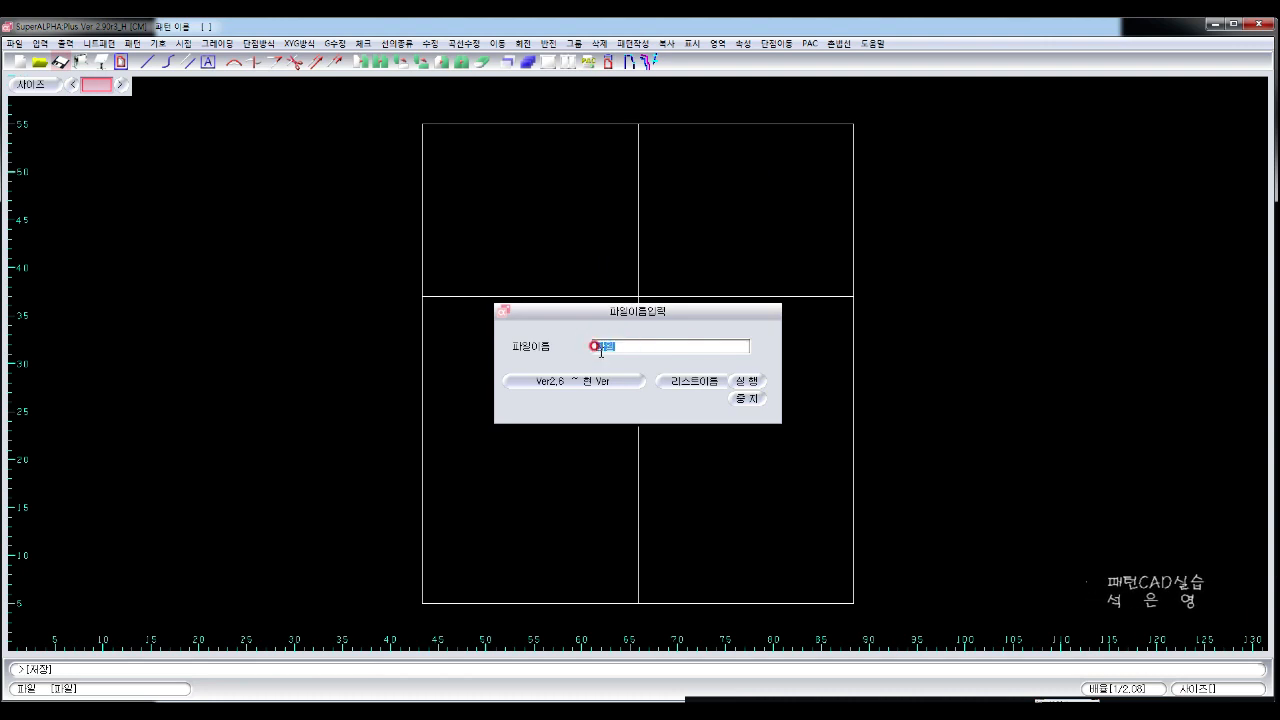
{"action": "type", "text": "skirt"}
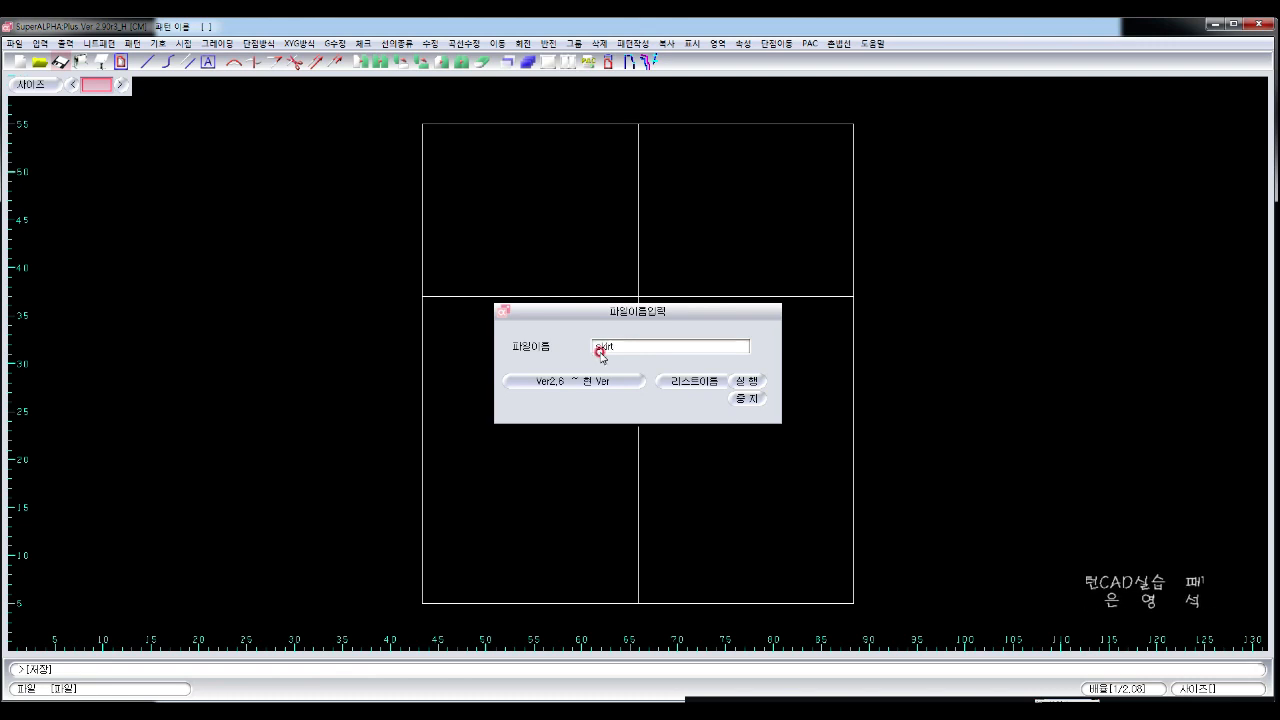
{"action": "left_click", "coordinate": [750, 381]}
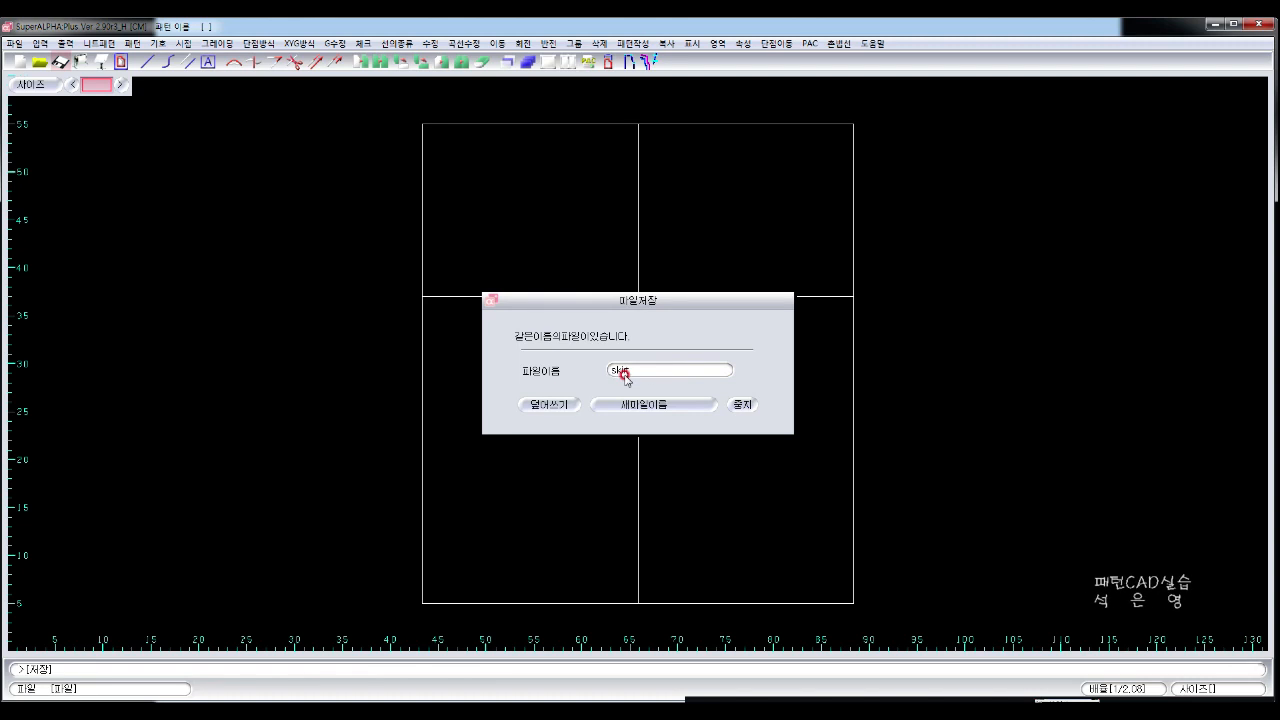
{"action": "left_click", "coordinate": [545, 404]}
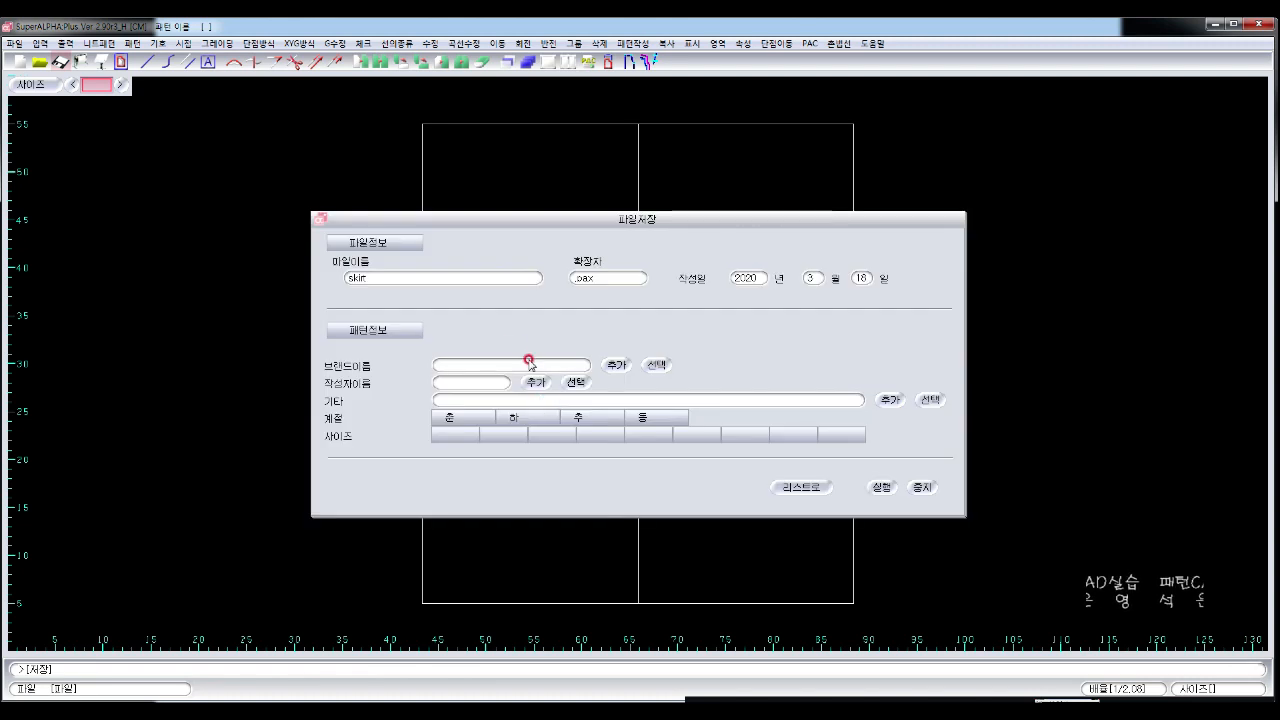
{"action": "left_click", "coordinate": [882, 487]}
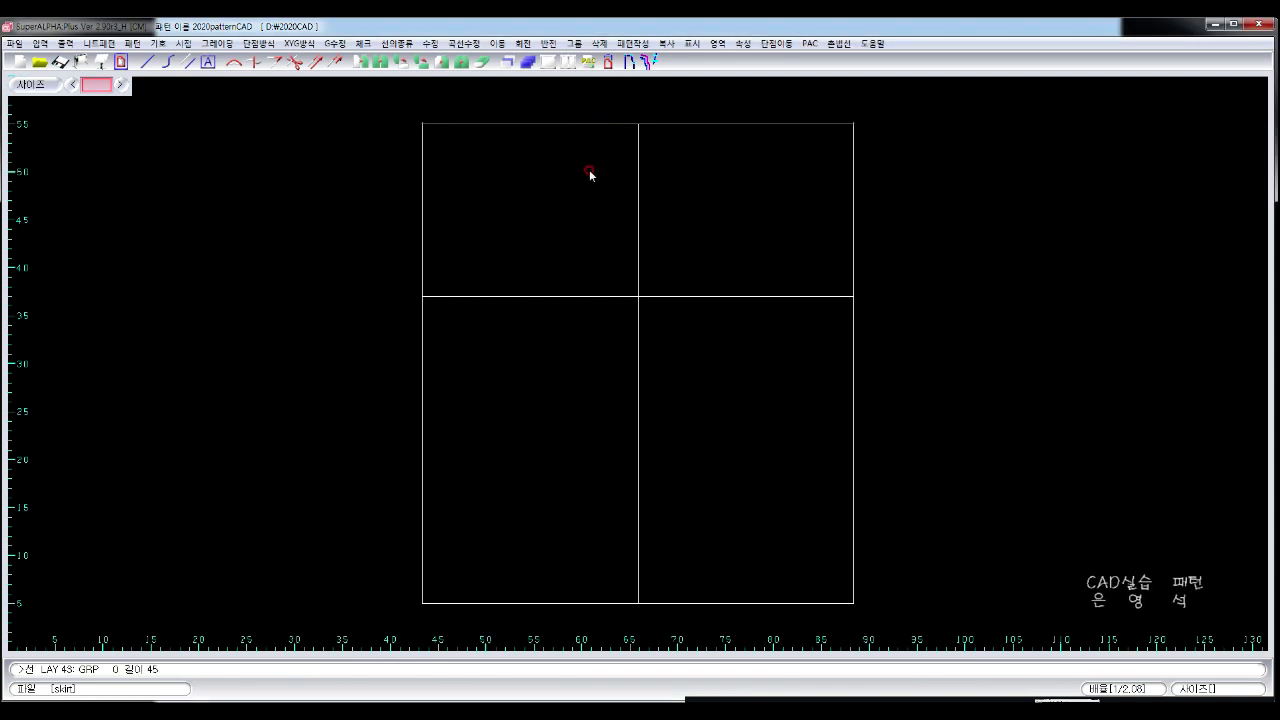
Step: Cut the frame's top edge, hip line and bottom edge at the vertical side line with the line cut command (선자르기)
{"action": "left_click", "coordinate": [588, 297]}
{"action": "left_click", "coordinate": [560, 608]}
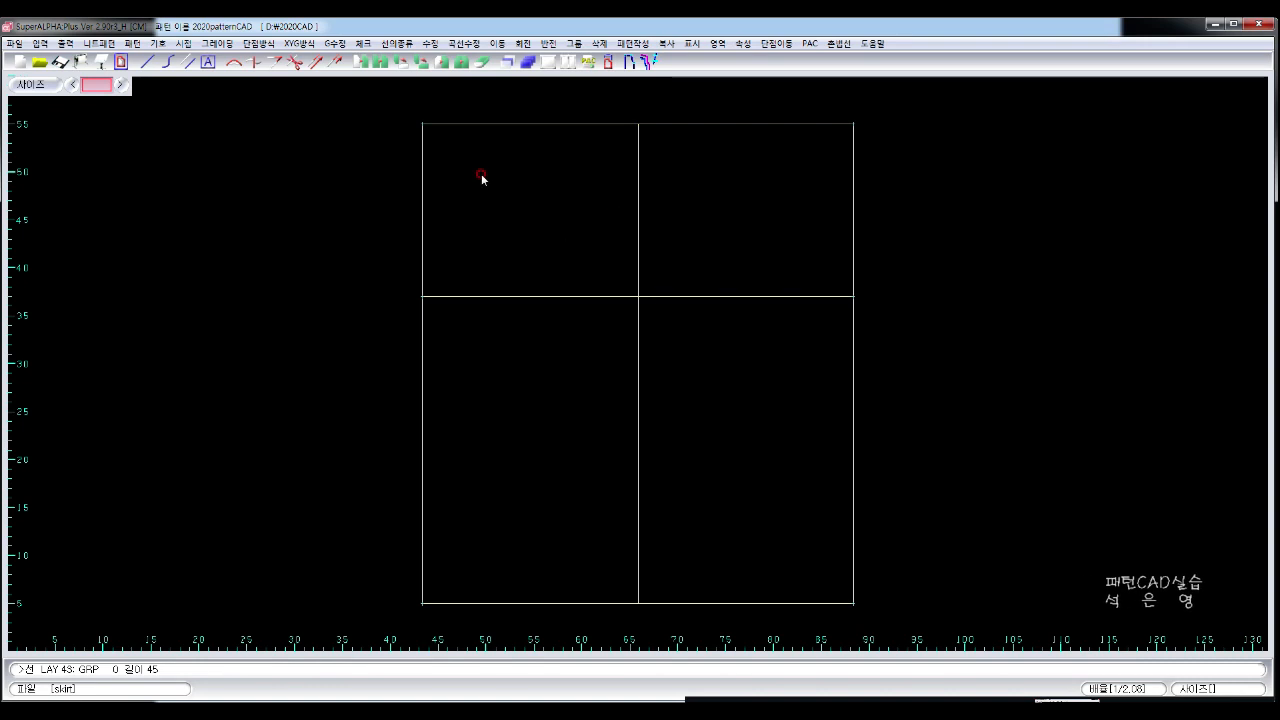
{"action": "left_click", "coordinate": [430, 44]}
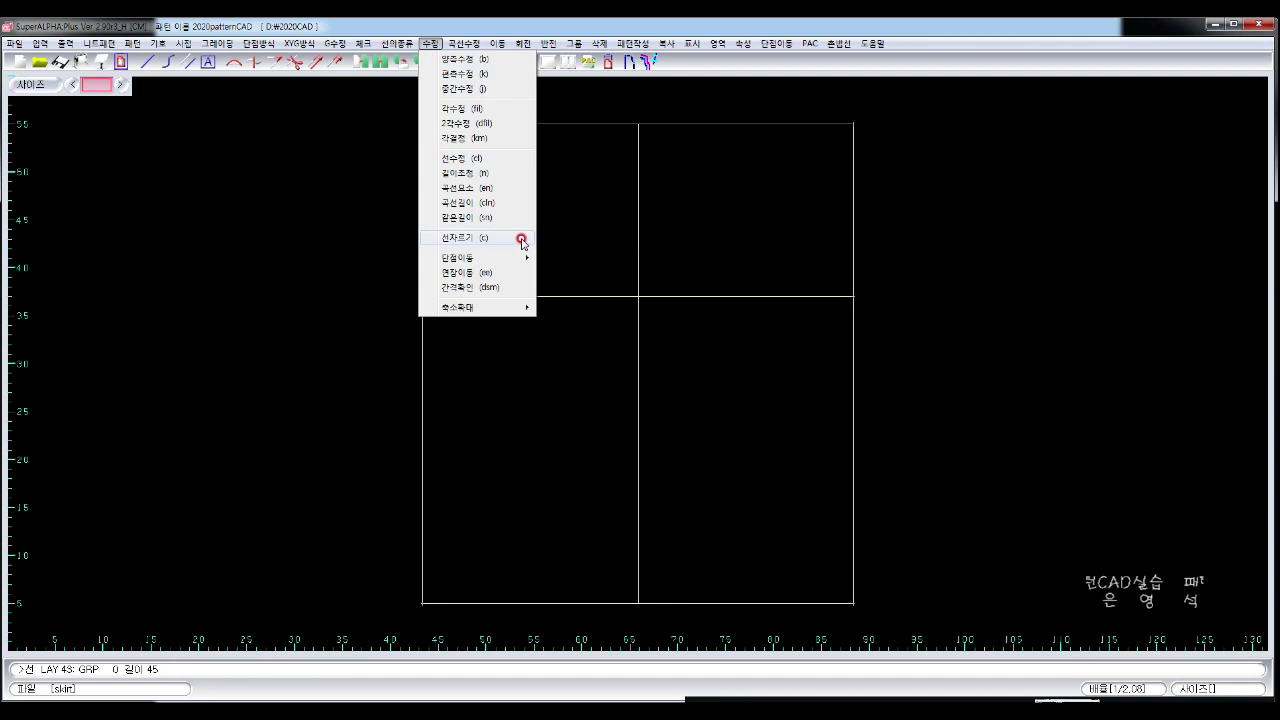
{"action": "left_click", "coordinate": [522, 243]}
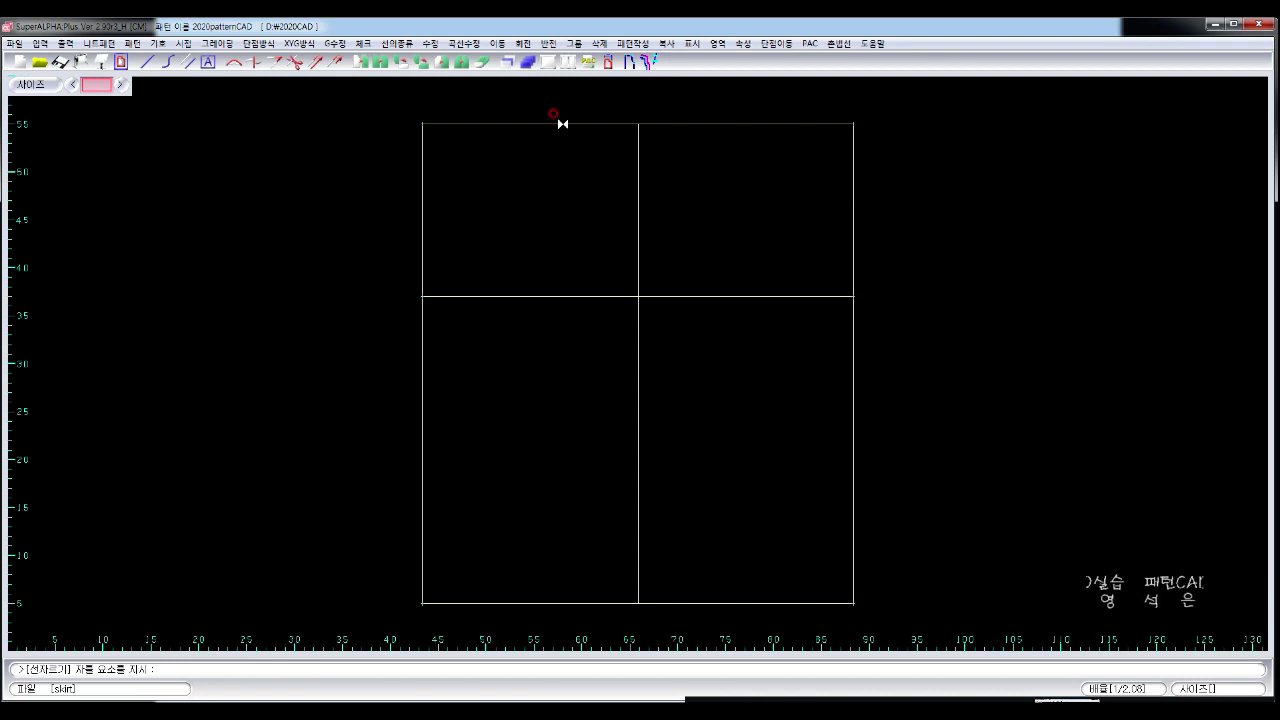
{"action": "left_click", "coordinate": [551, 296]}
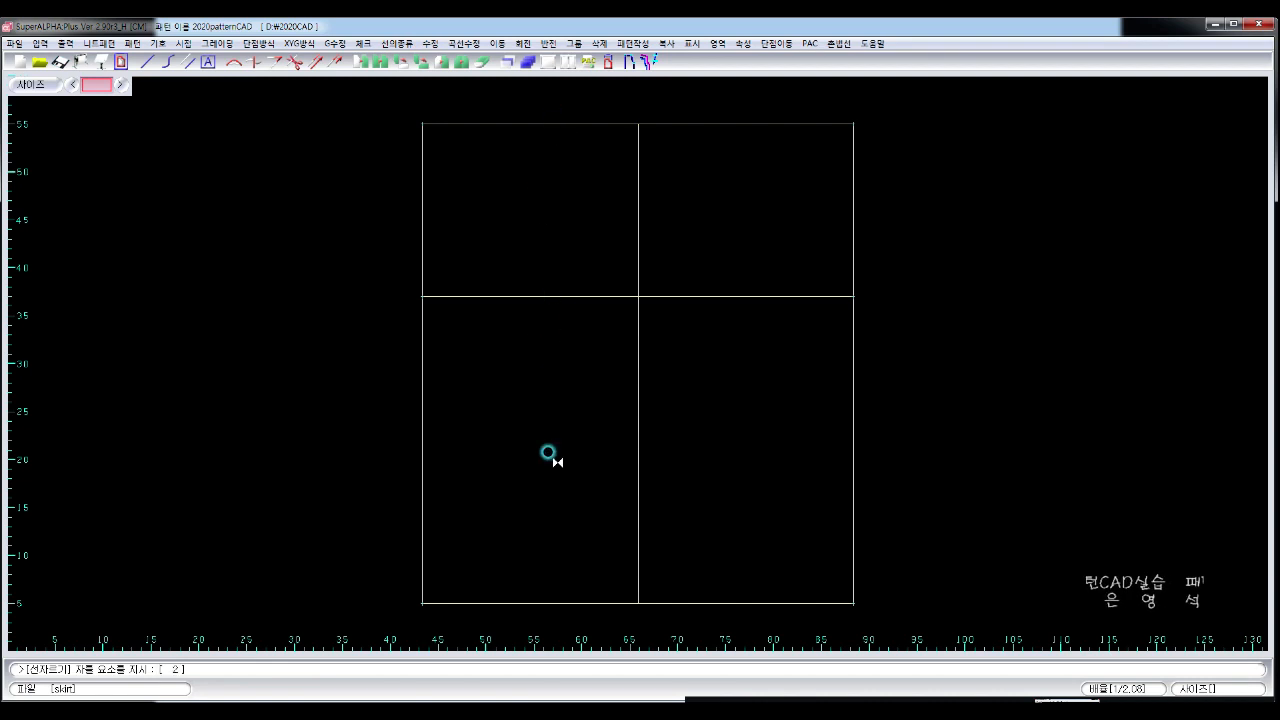
{"action": "left_click", "coordinate": [550, 602]}
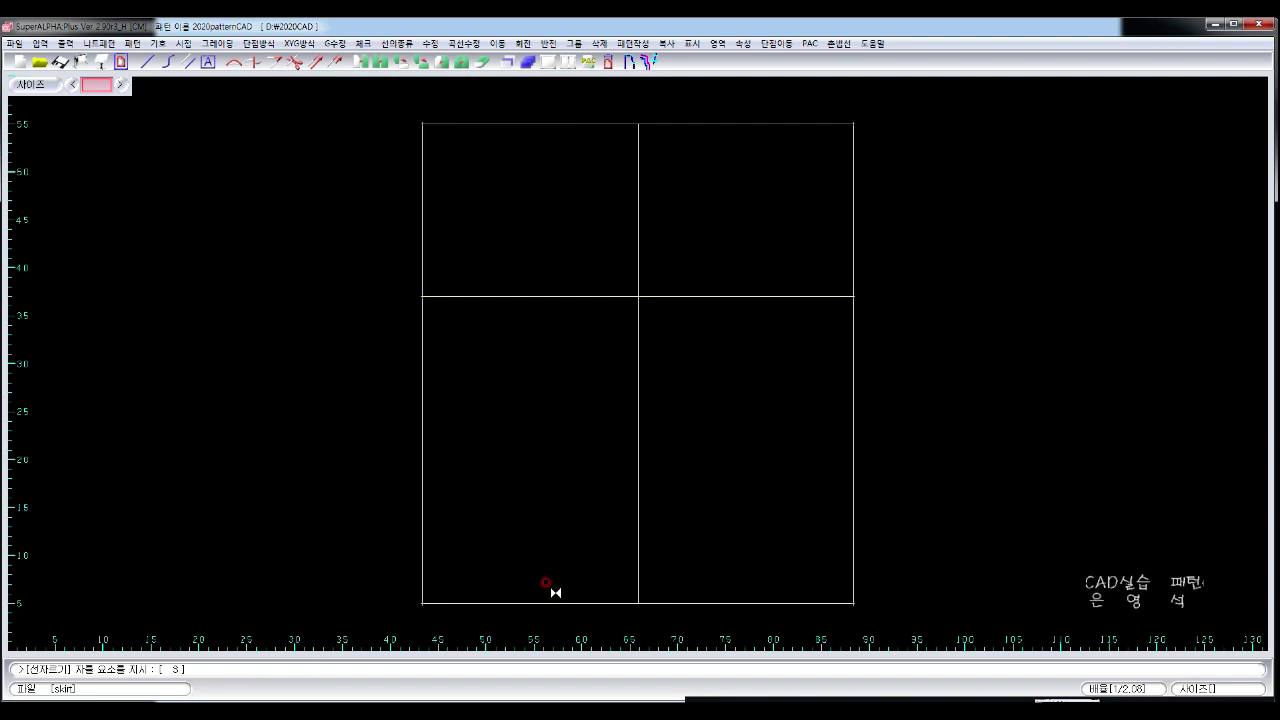
{"action": "right_click", "coordinate": [529, 533]}
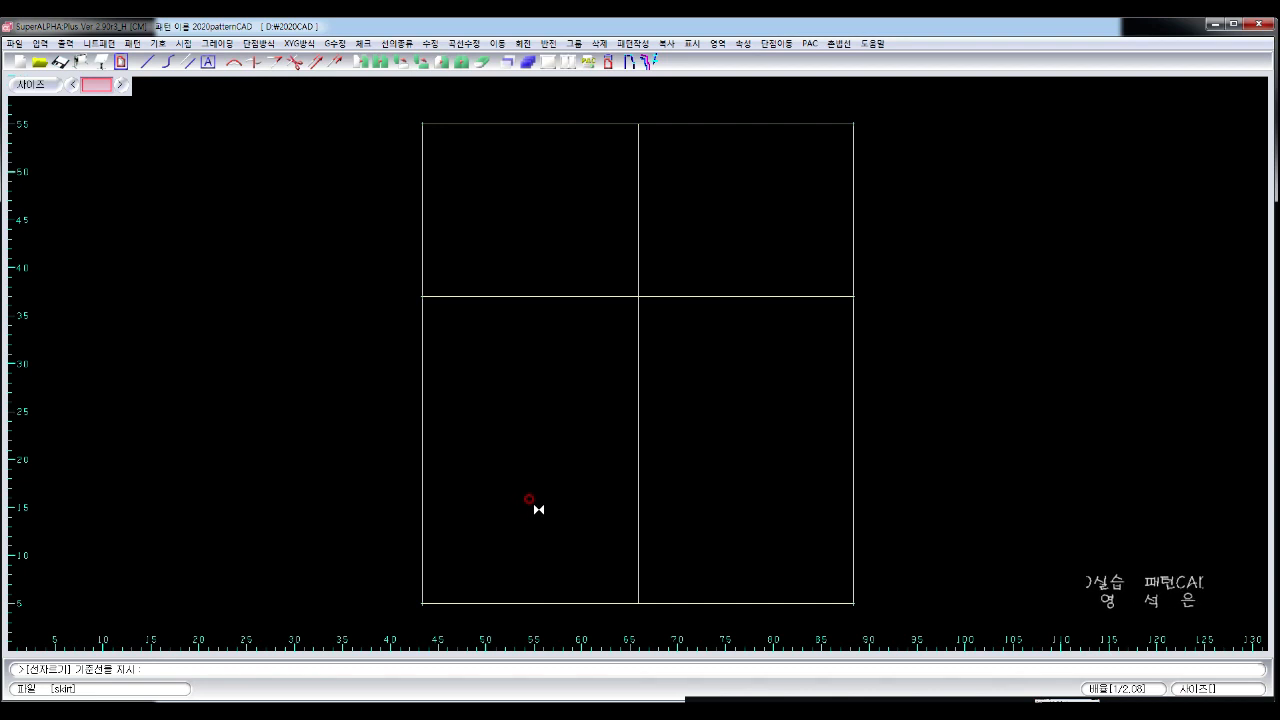
{"action": "left_click", "coordinate": [629, 394]}
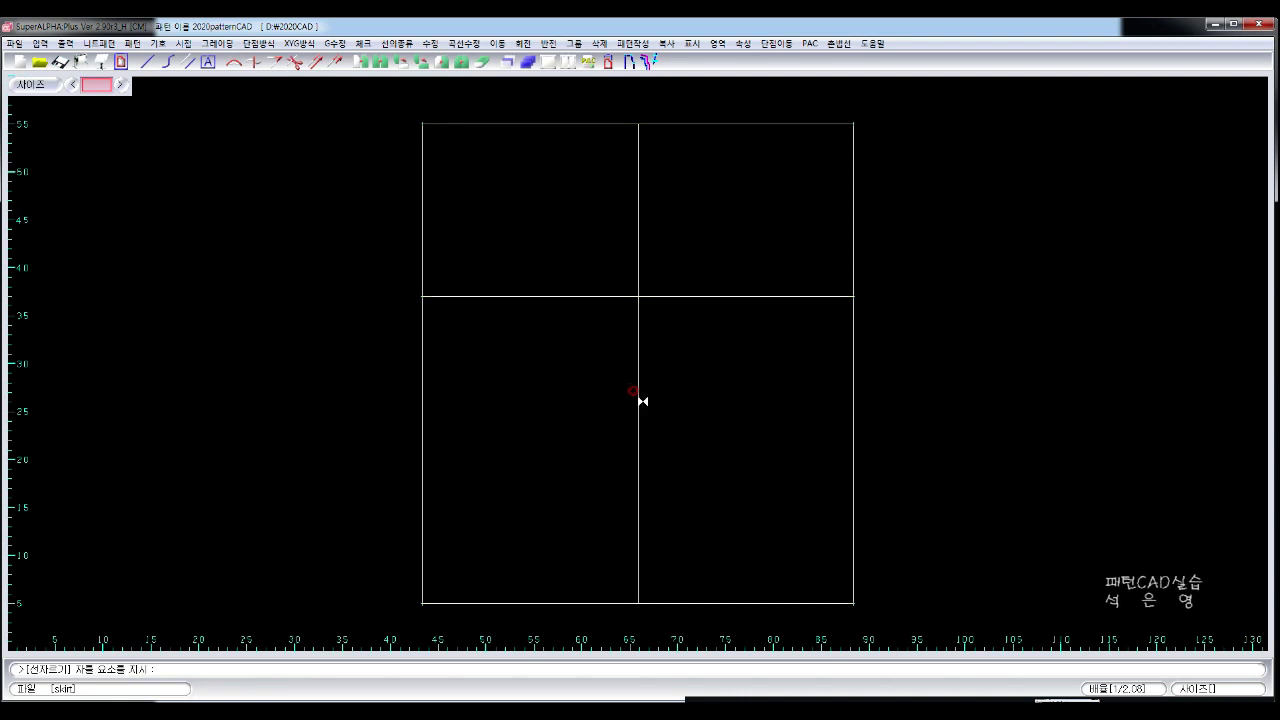
{"action": "right_click", "coordinate": [720, 442]}
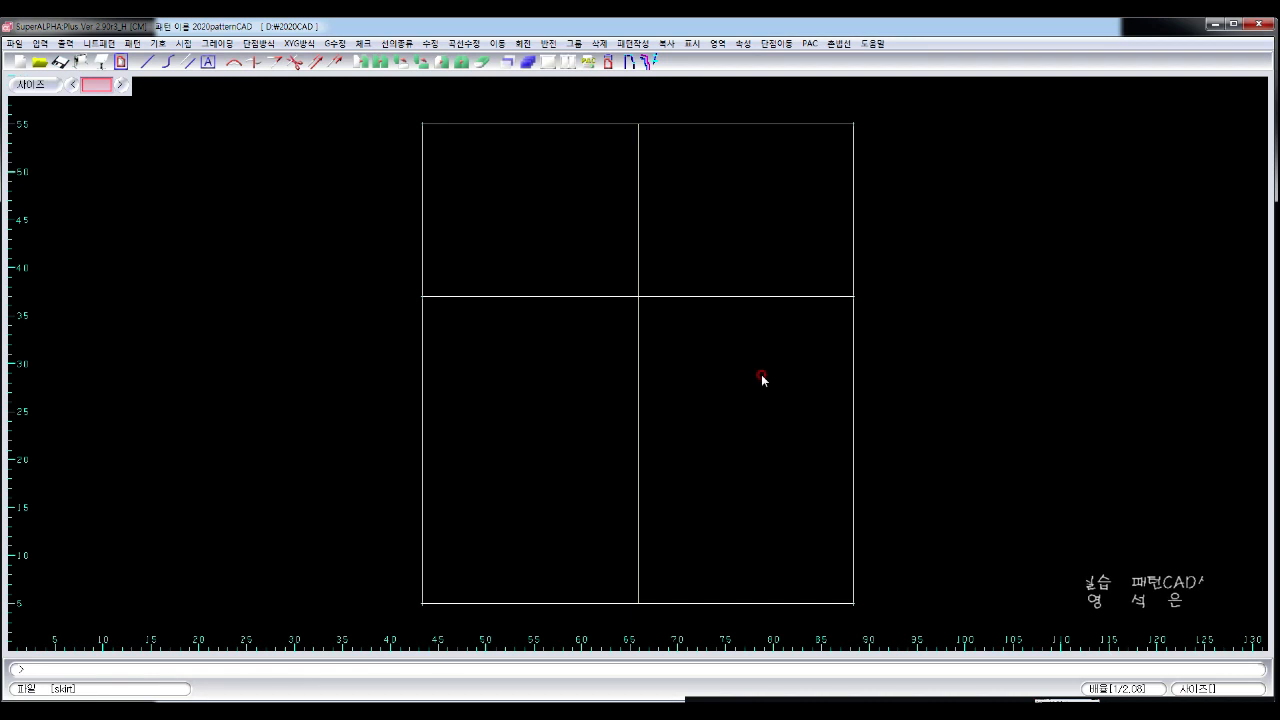
Step: Examine the cut segments of the top edge, hip line and bottom edge, and the side line, to check their lengths
{"action": "left_click", "coordinate": [561, 128]}
{"action": "left_click", "coordinate": [557, 297]}
{"action": "left_click", "coordinate": [535, 580]}
{"action": "left_click", "coordinate": [531, 604]}
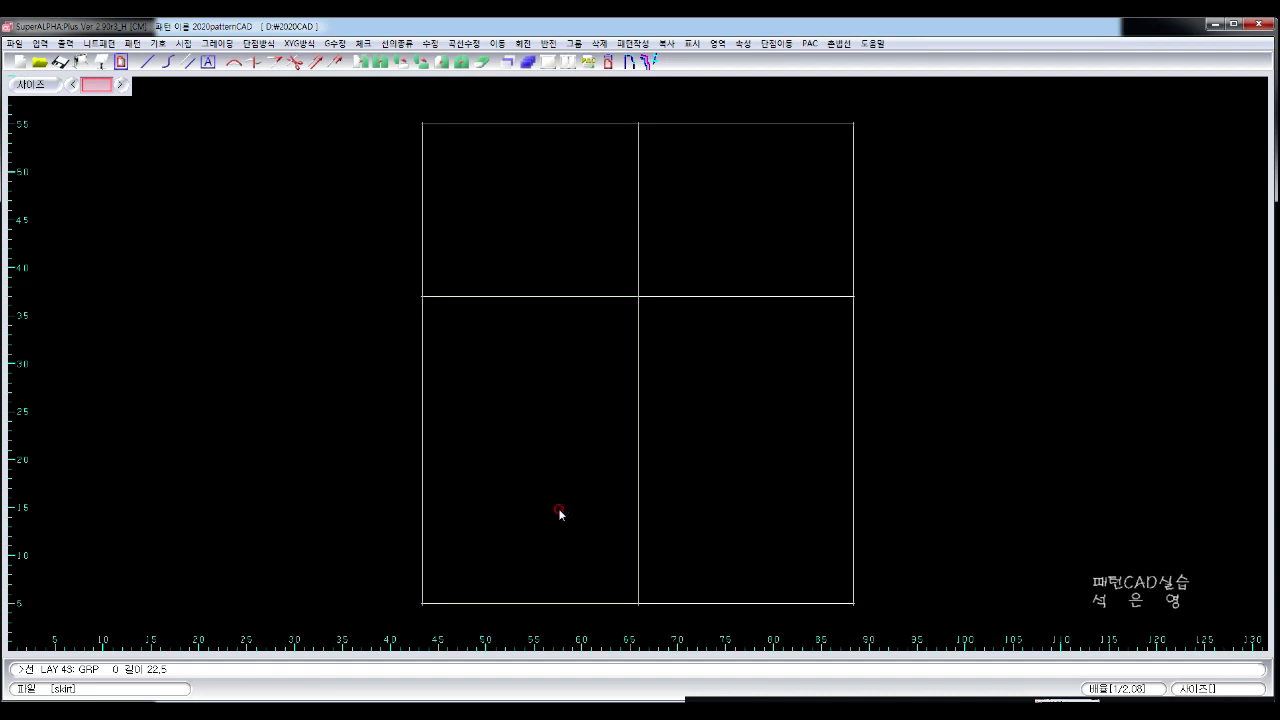
{"action": "left_click", "coordinate": [625, 145]}
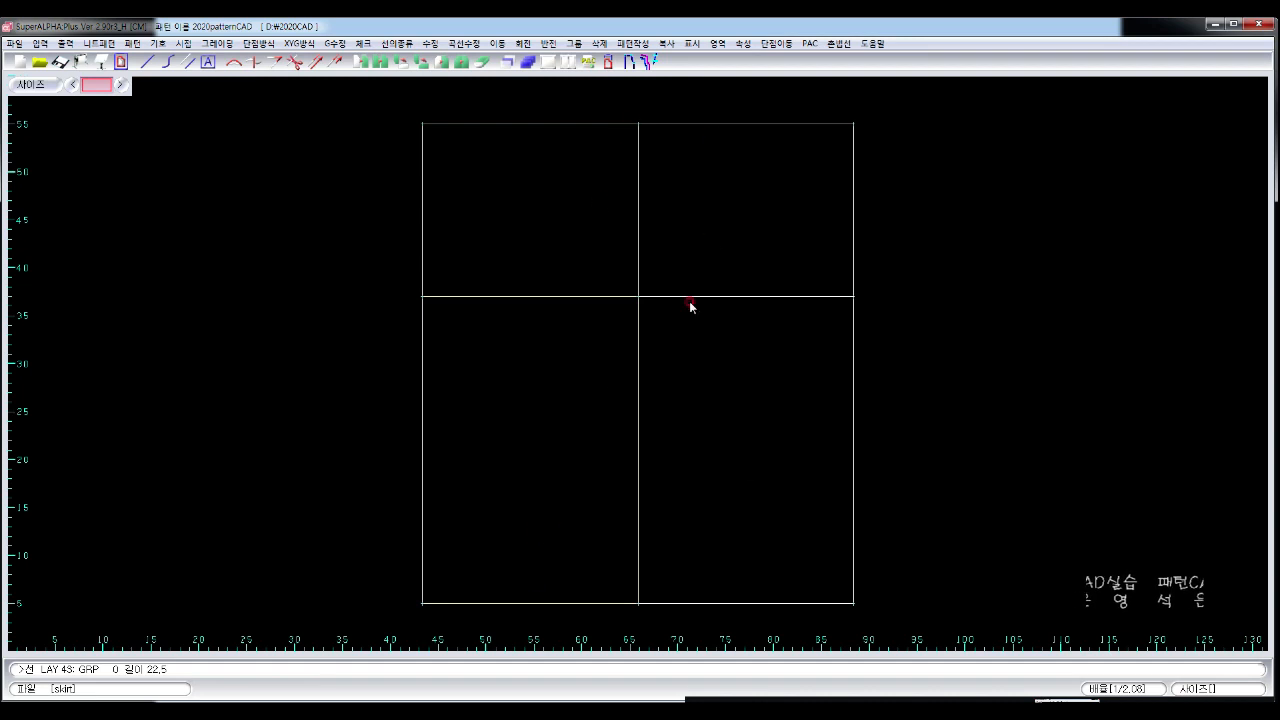
{"action": "left_click", "coordinate": [556, 543]}
{"action": "left_click", "coordinate": [656, 666]}
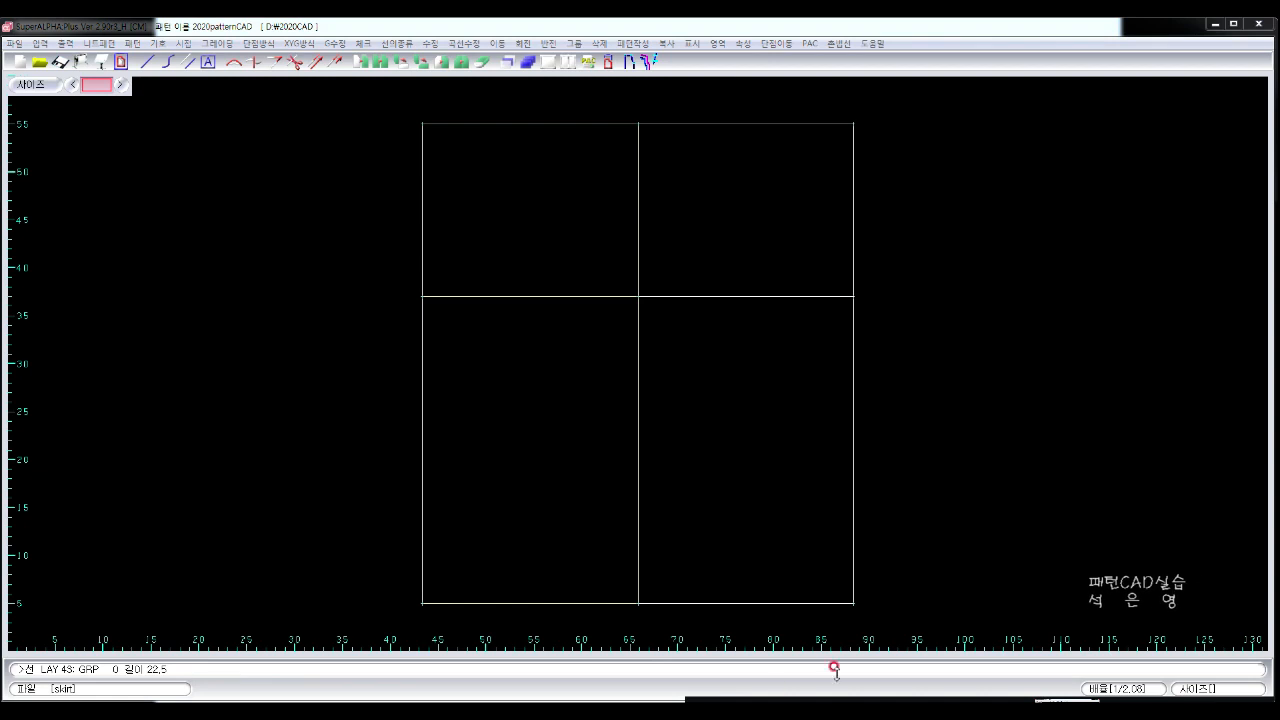
{"action": "right_click", "coordinate": [916, 603]}
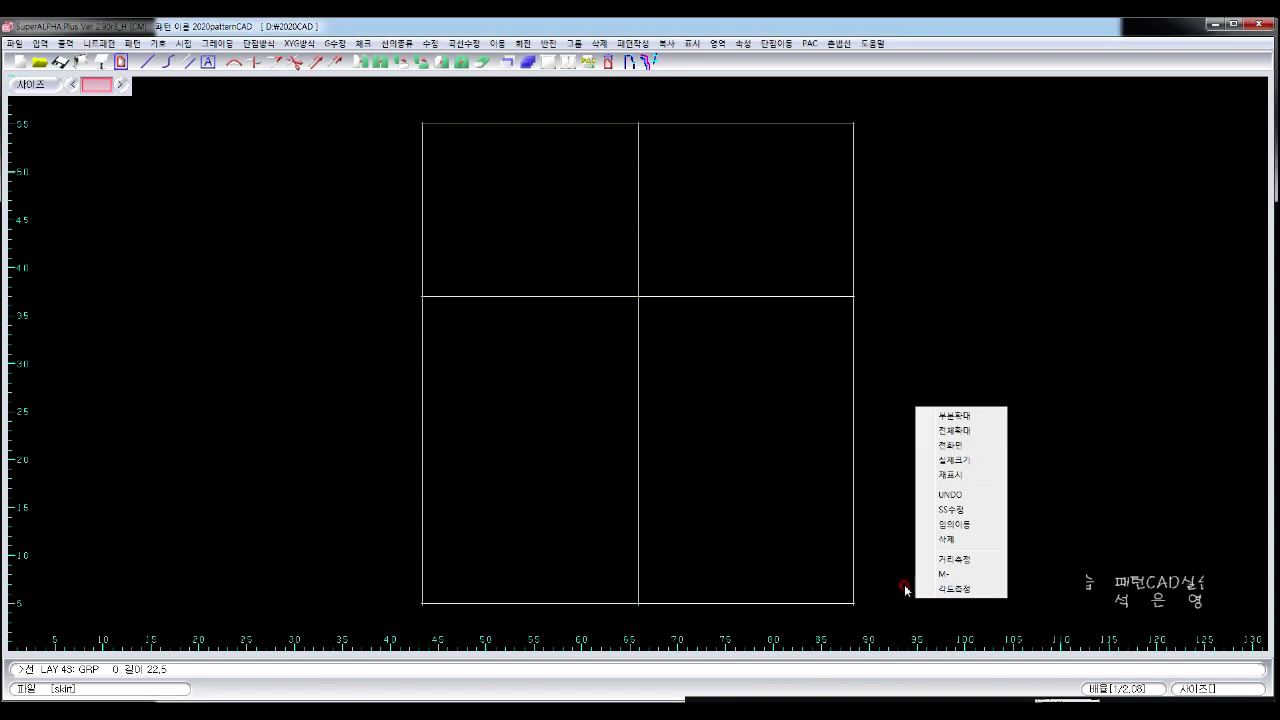
{"action": "left_click", "coordinate": [896, 597]}
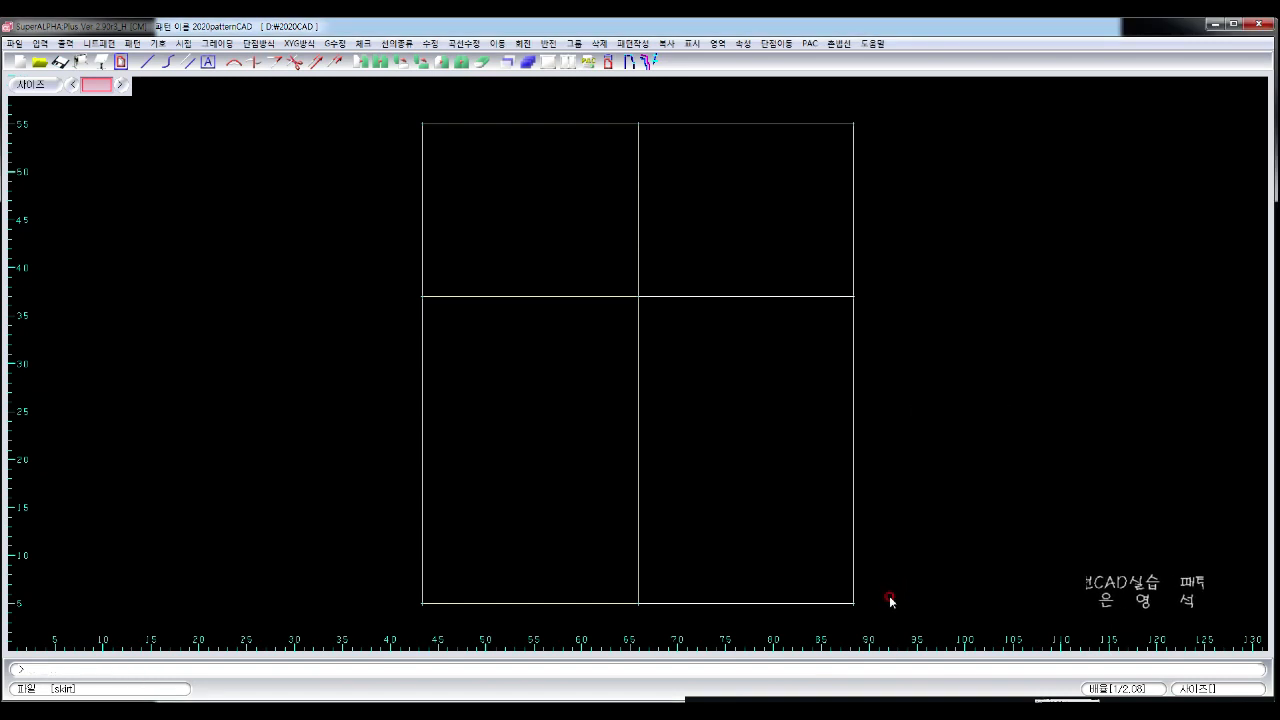
Step: Shorten both top edge segments by 2 cm at their side line ends with the length adjustment command (길이조정)
{"action": "key", "text": "c"}
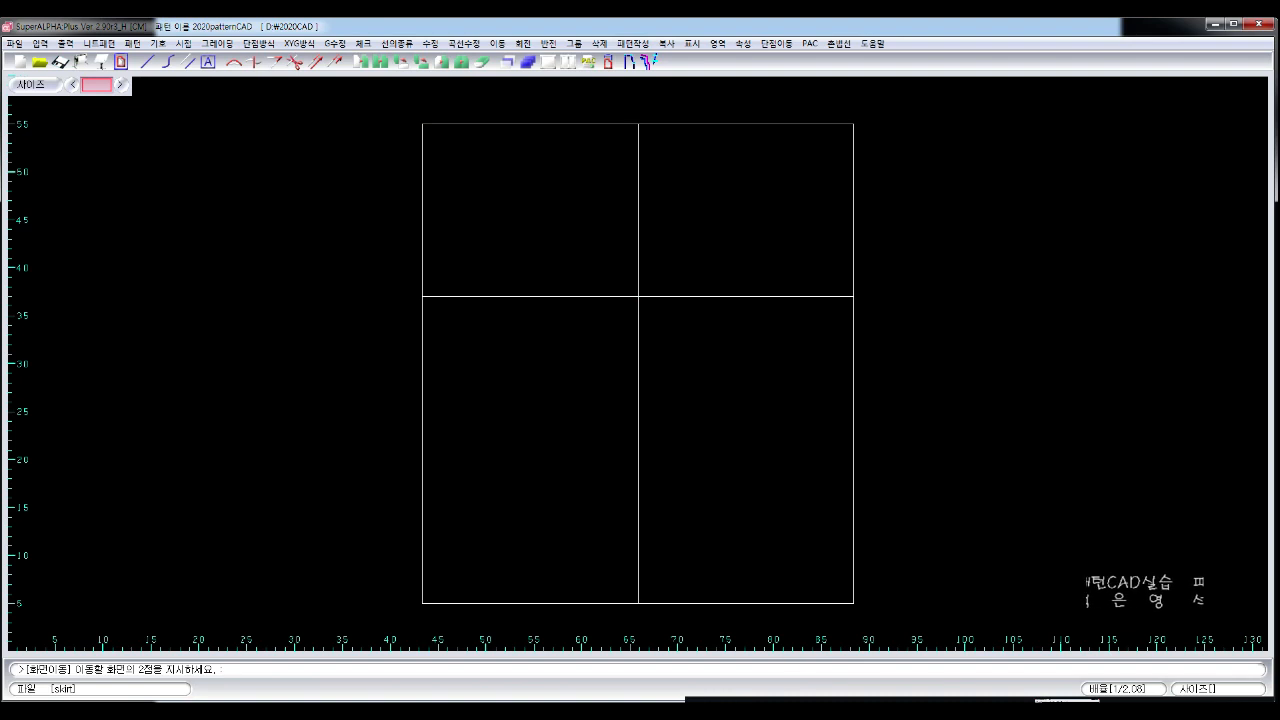
{"action": "key", "text": "Escape"}
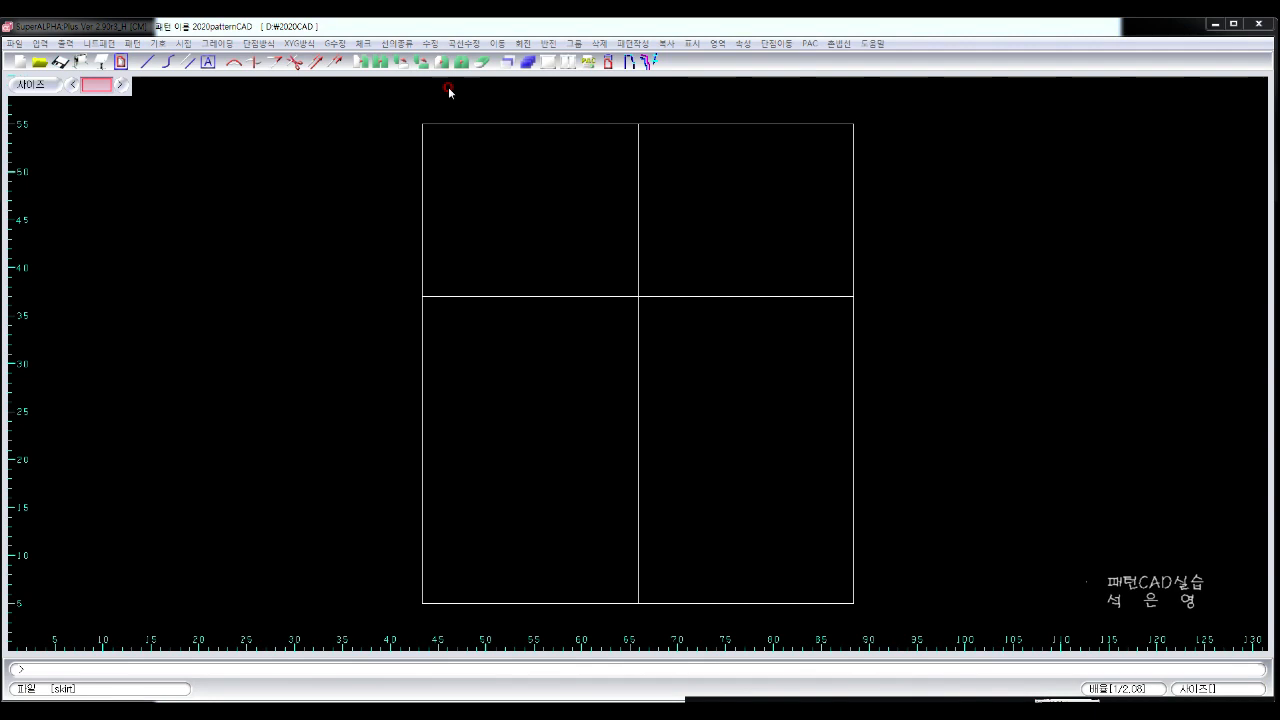
{"action": "left_click", "coordinate": [437, 45]}
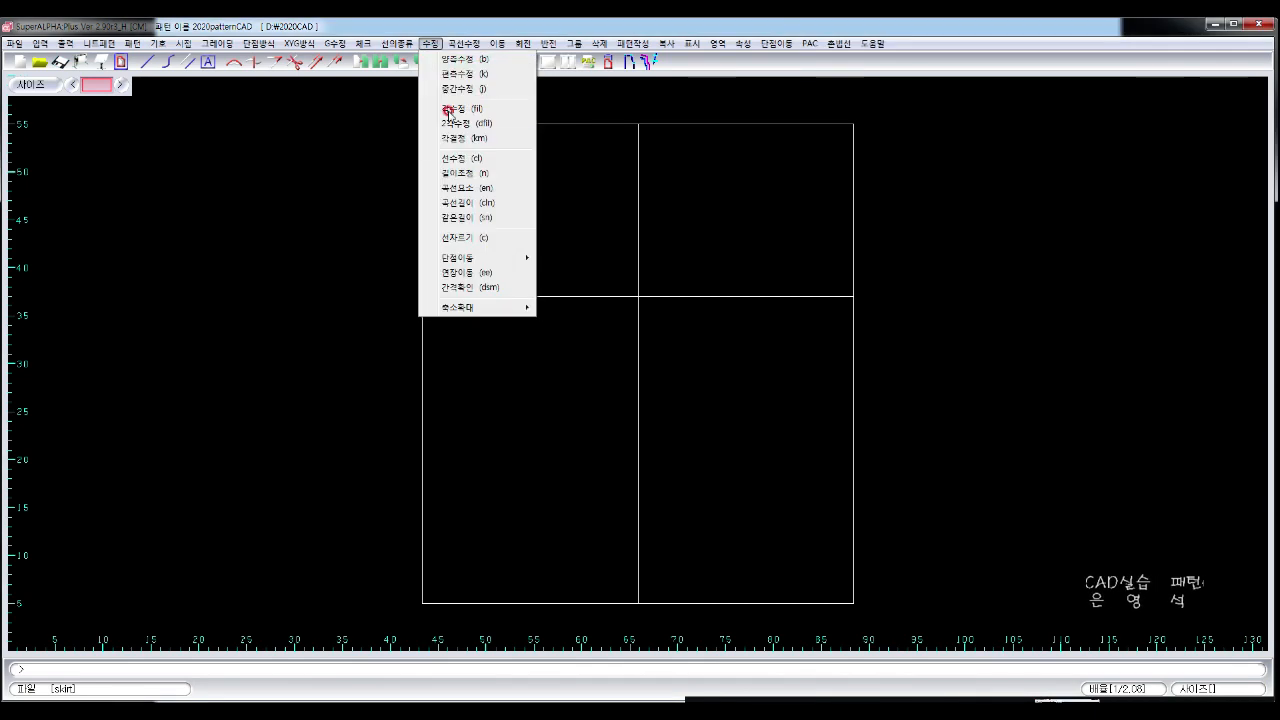
{"action": "left_click", "coordinate": [530, 175]}
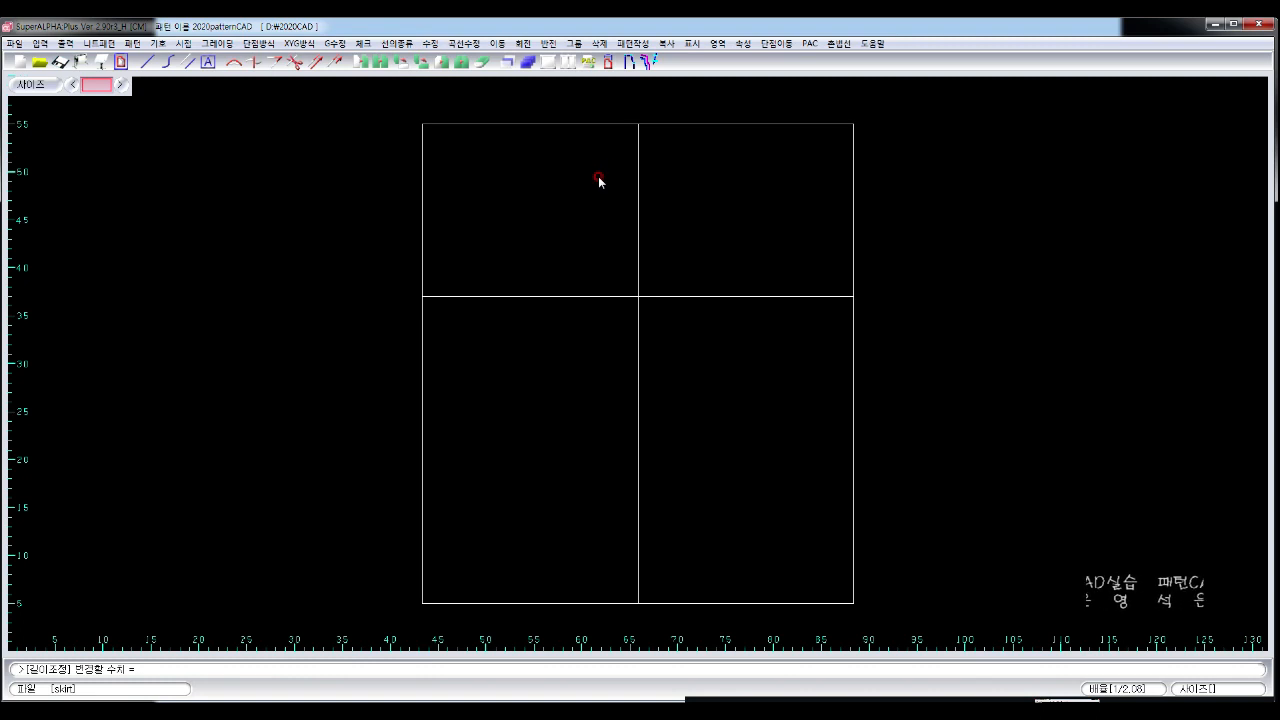
{"action": "type", "text": "2"}
{"action": "key", "text": "Return"}
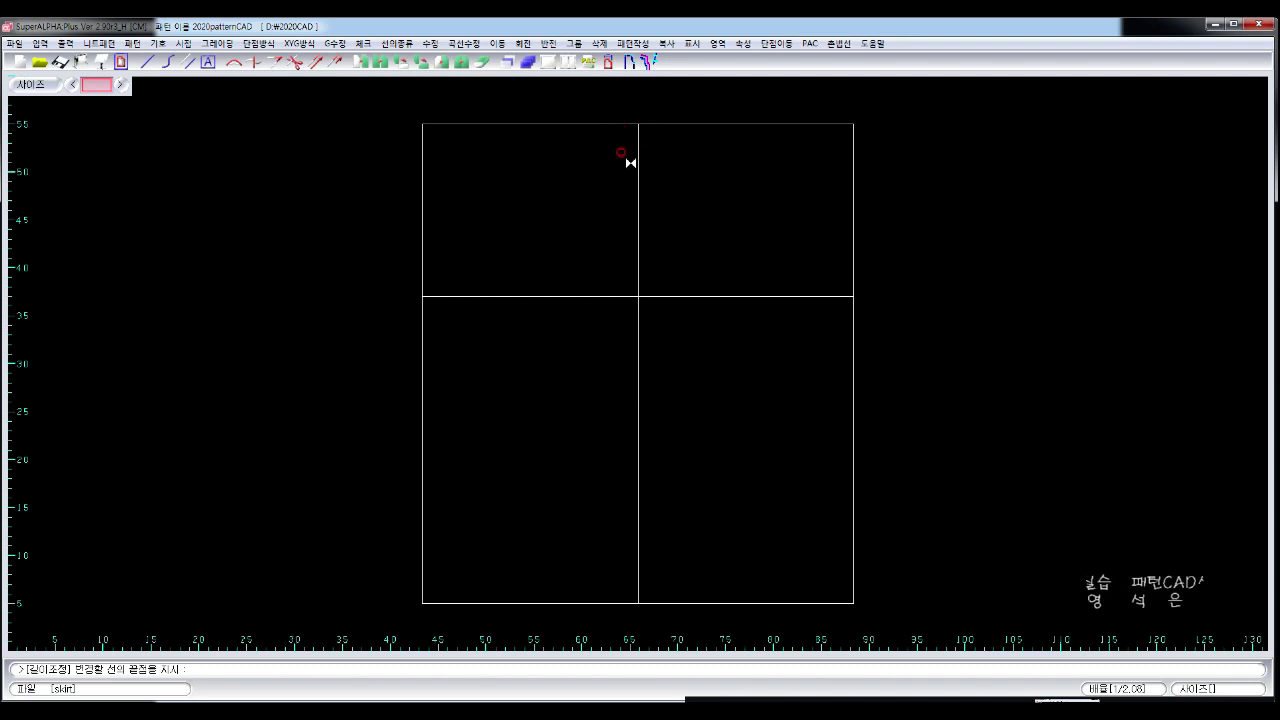
{"action": "left_click", "coordinate": [606, 123]}
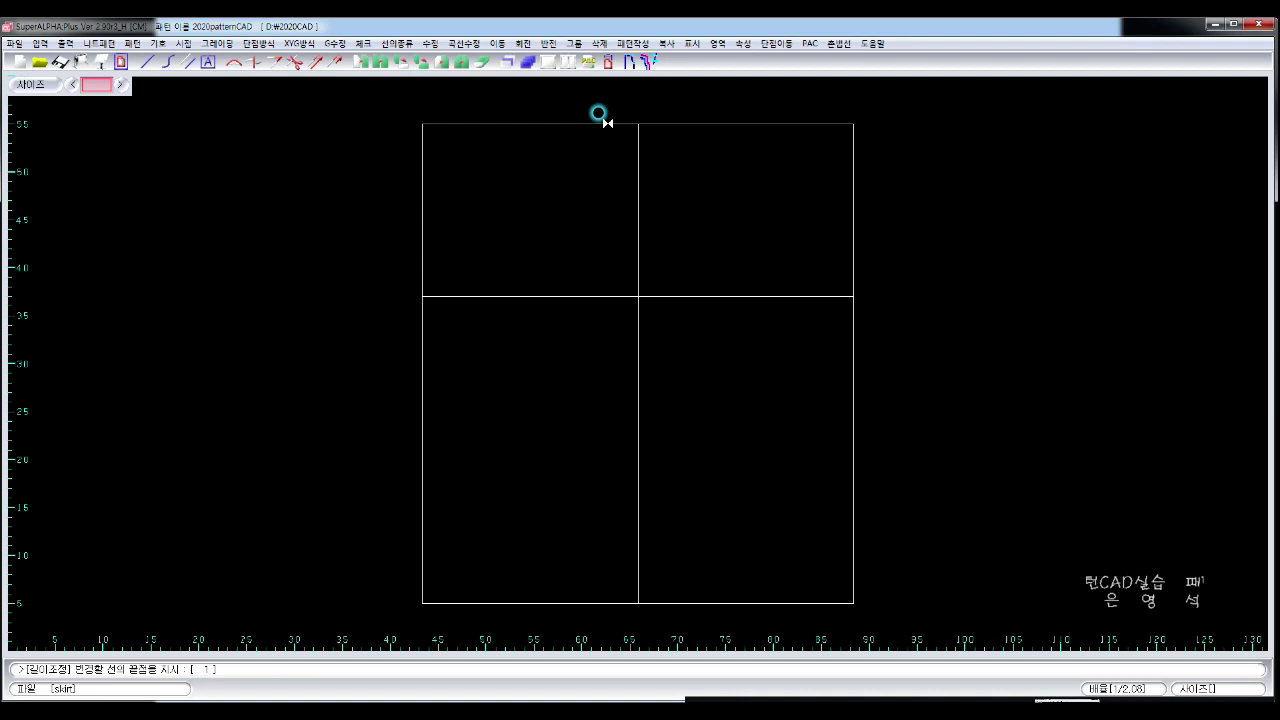
{"action": "left_click", "coordinate": [668, 154]}
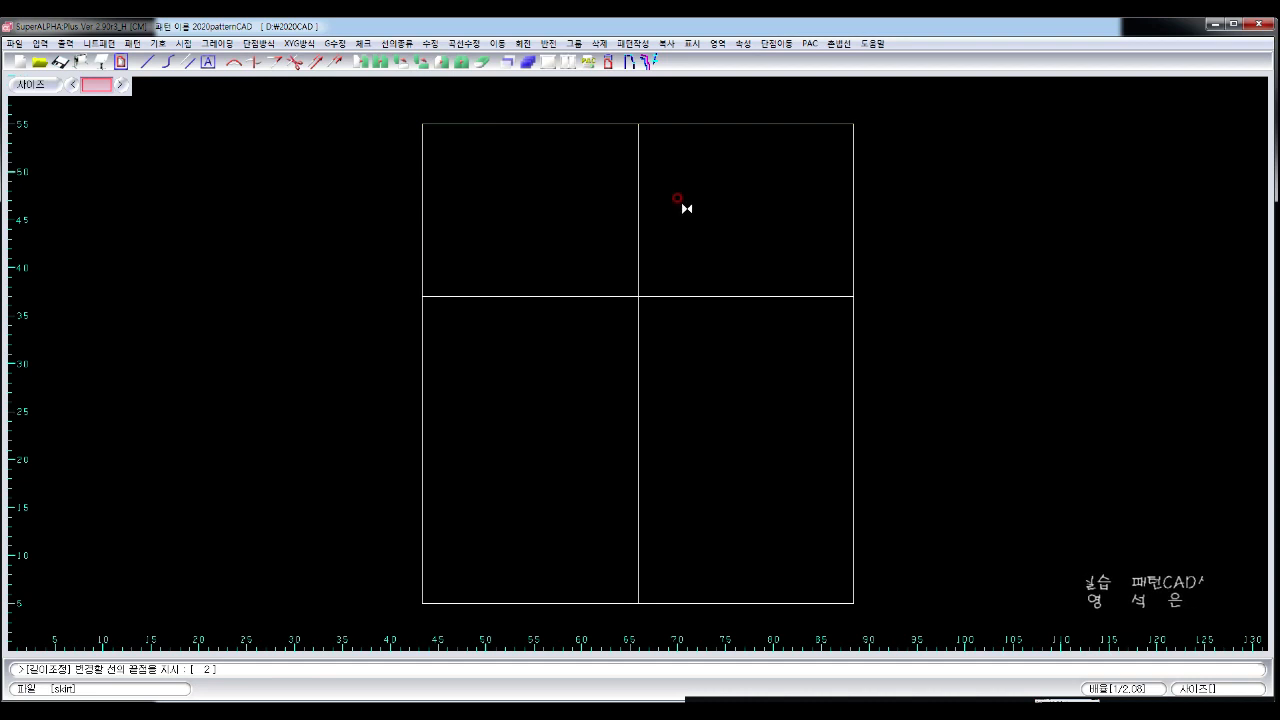
{"action": "left_click", "coordinate": [686, 207]}
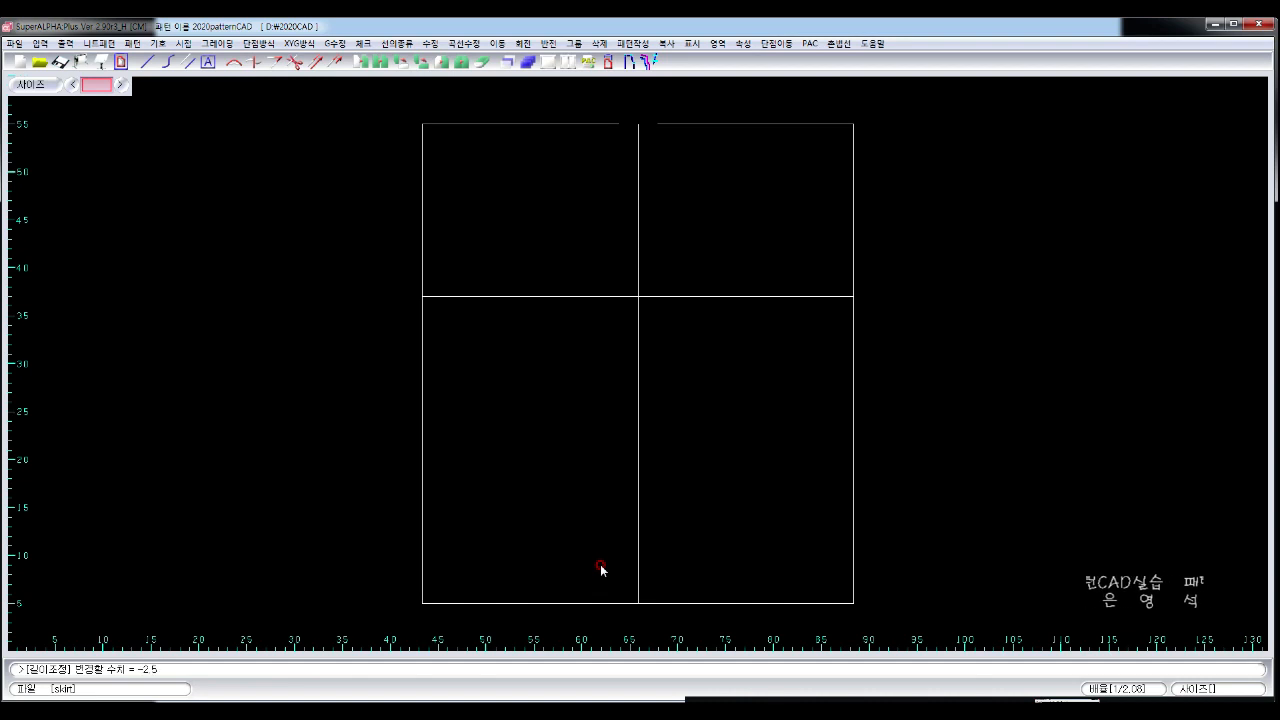
Step: Shorten both bottom edge segments at their side line ends with a length adjustment of -2.5 cm
{"action": "key", "text": "Return"}
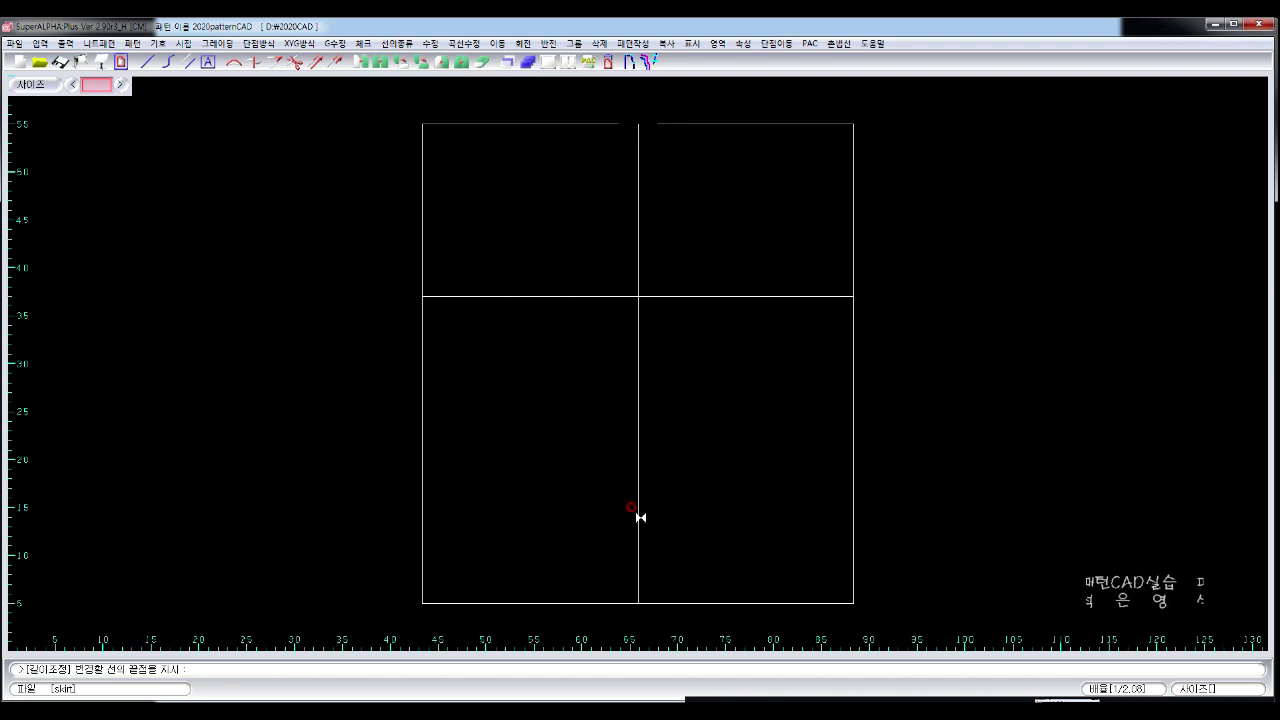
{"action": "left_click", "coordinate": [607, 603]}
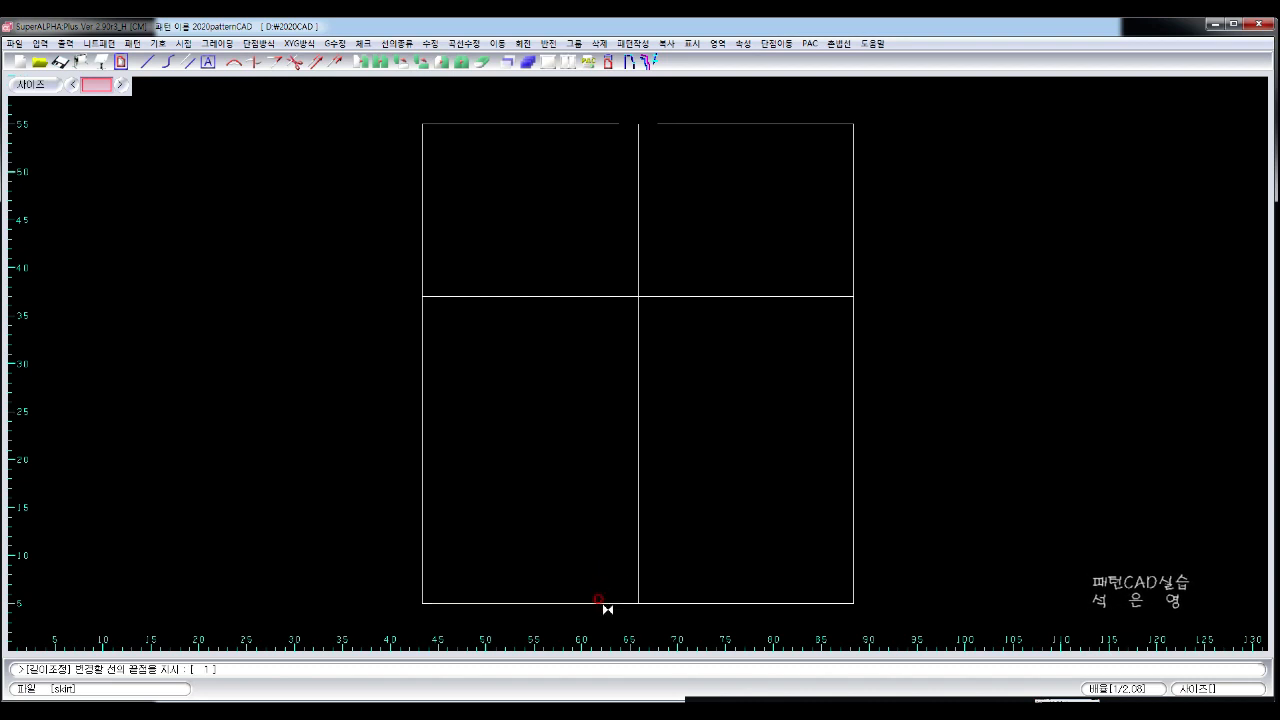
{"action": "left_click", "coordinate": [662, 598]}
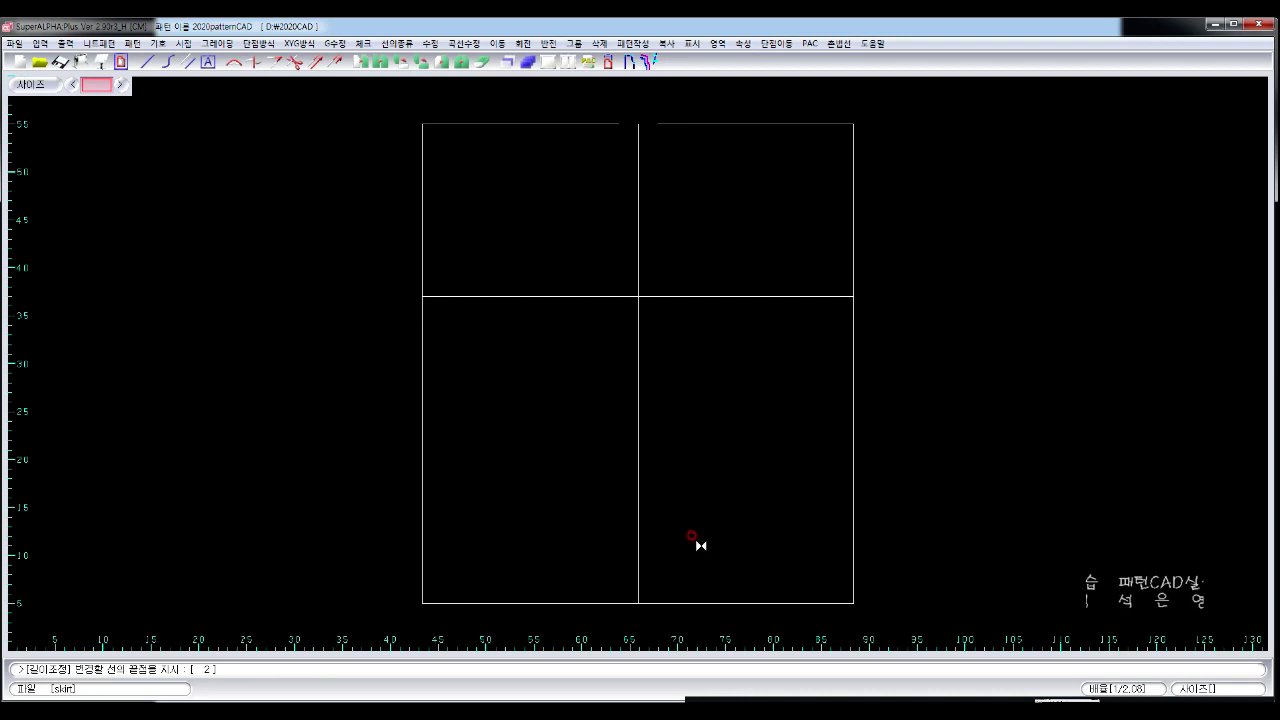
{"action": "right_click", "coordinate": [692, 537]}
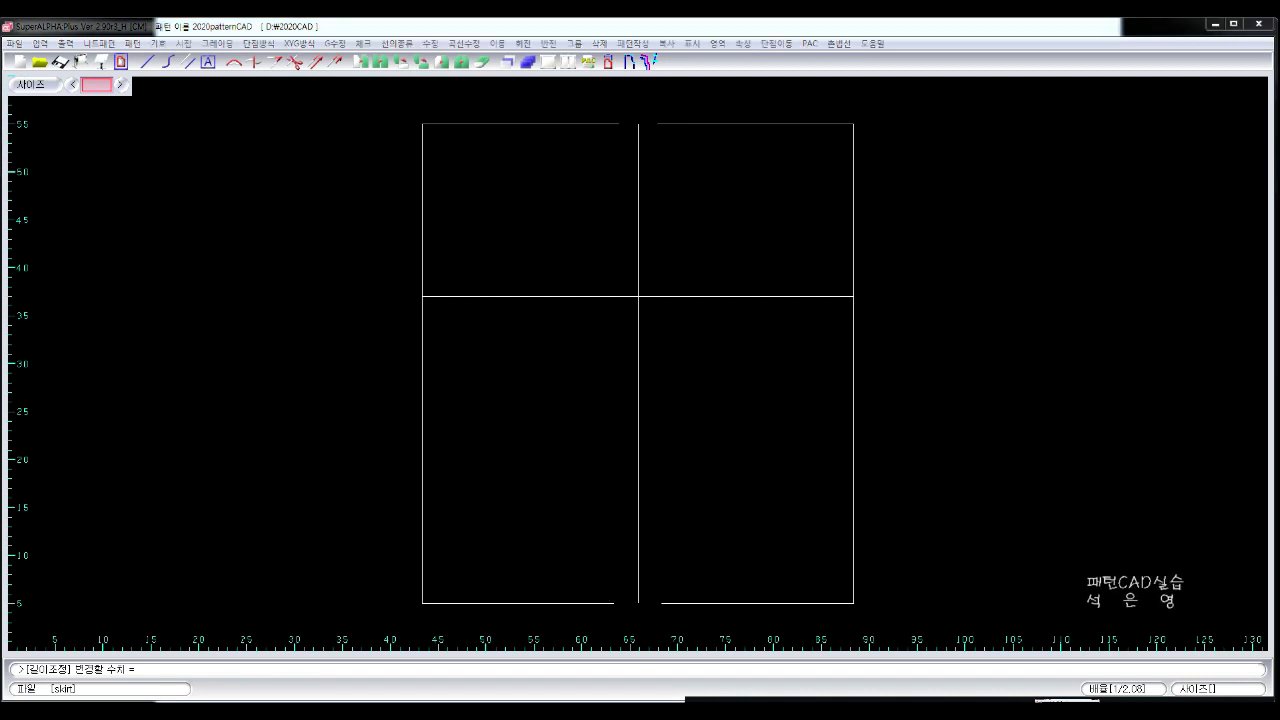
{"action": "left_click", "coordinate": [744, 535]}
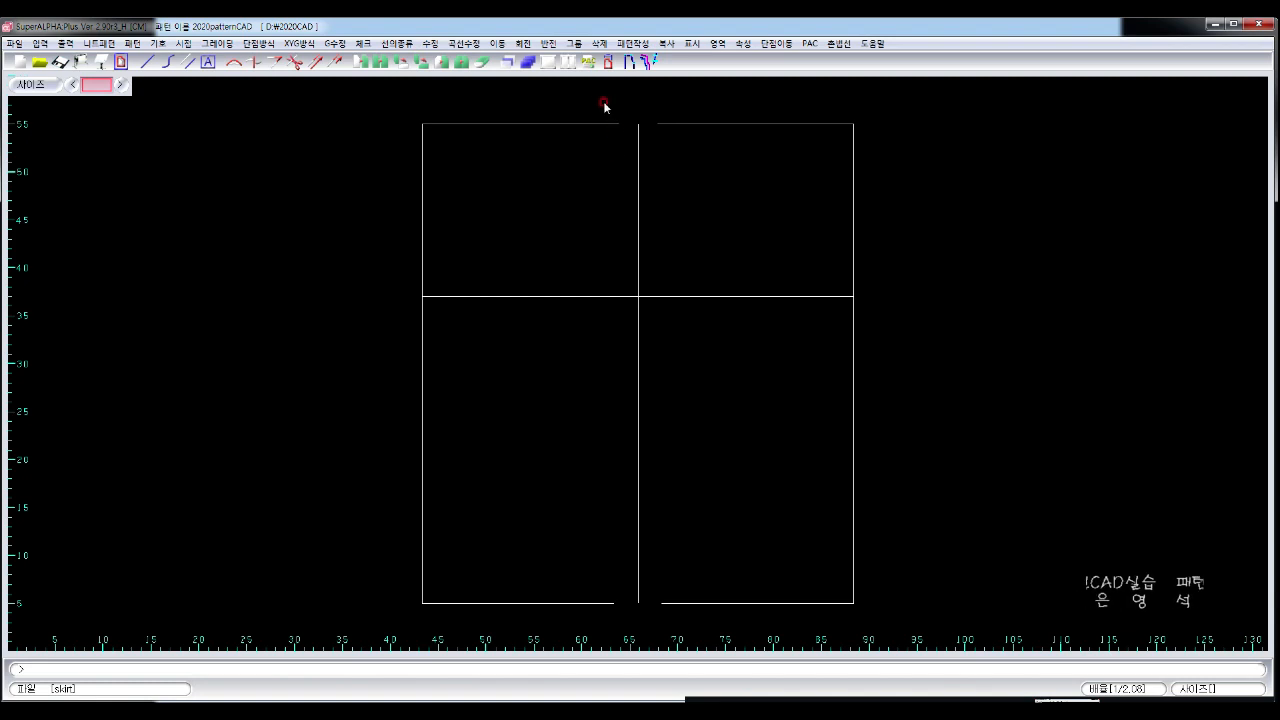
Step: Curve the side line with free curve edit (임의수정), moving its upper end to the shortened left top edge and starting the curve just above the hip line
{"action": "left_click", "coordinate": [464, 44]}
{"action": "mouse_move", "coordinate": [497, 44]}
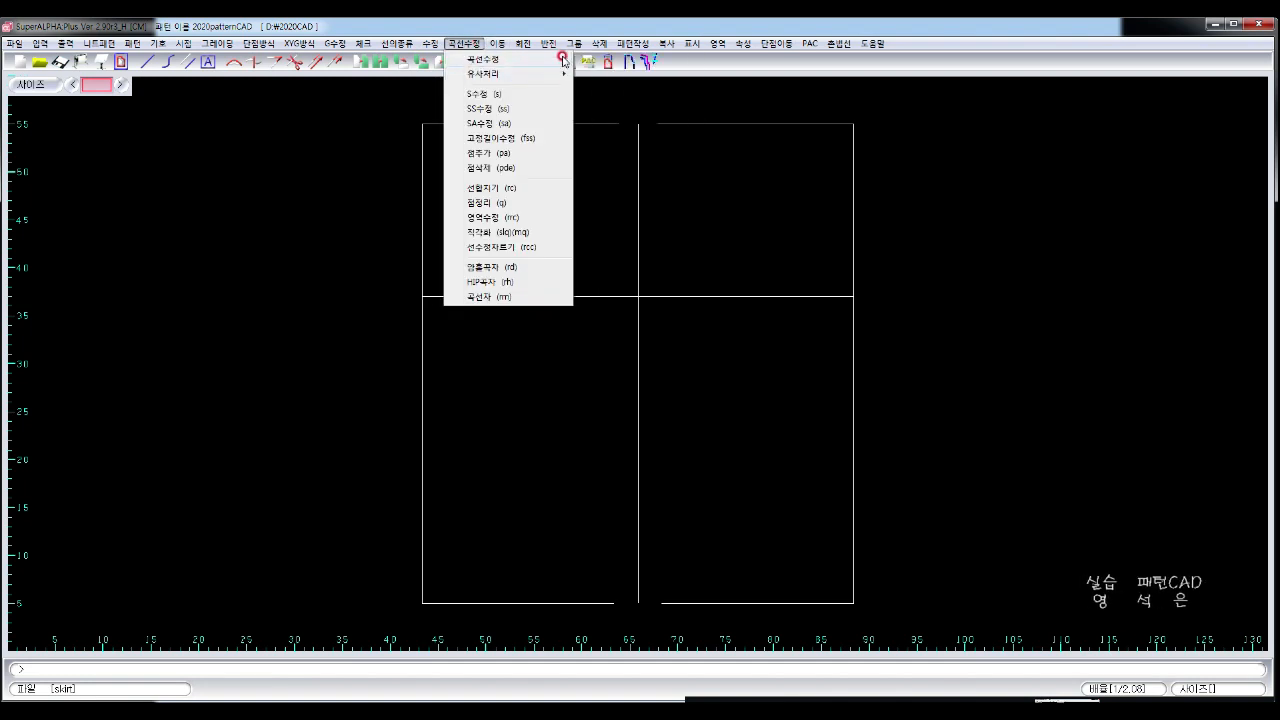
{"action": "mouse_move", "coordinate": [550, 60]}
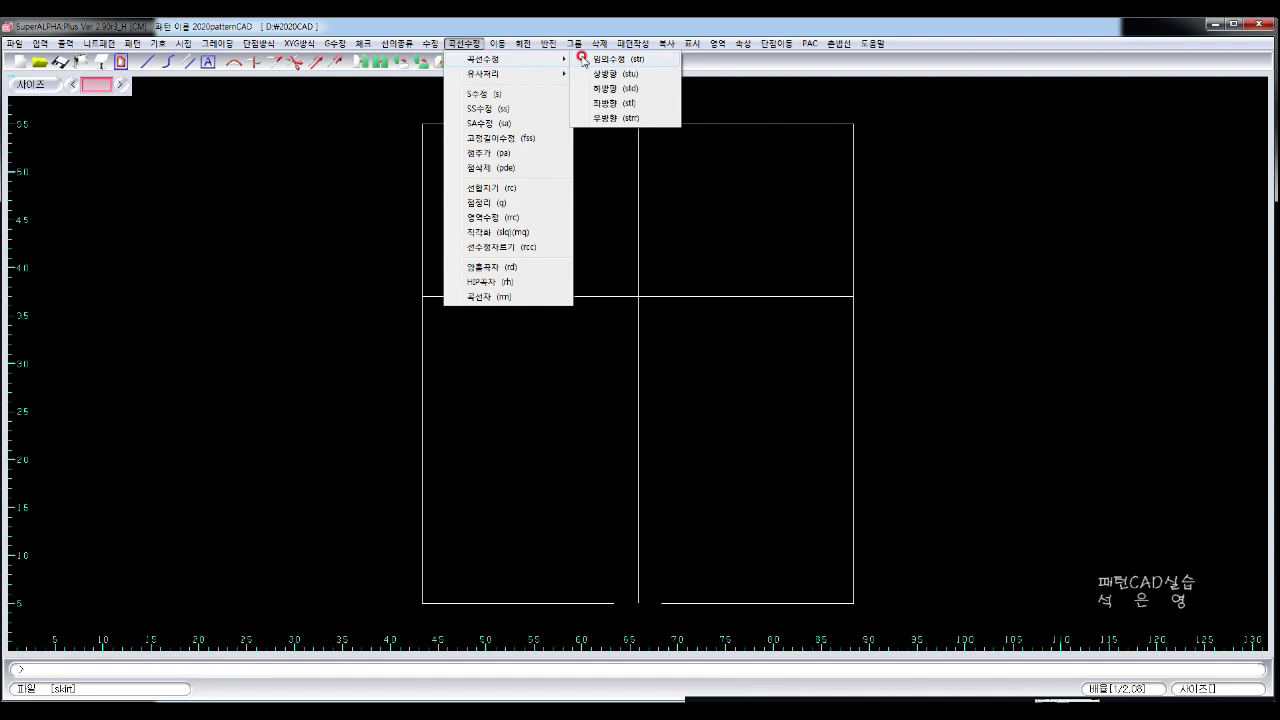
{"action": "left_click", "coordinate": [584, 60]}
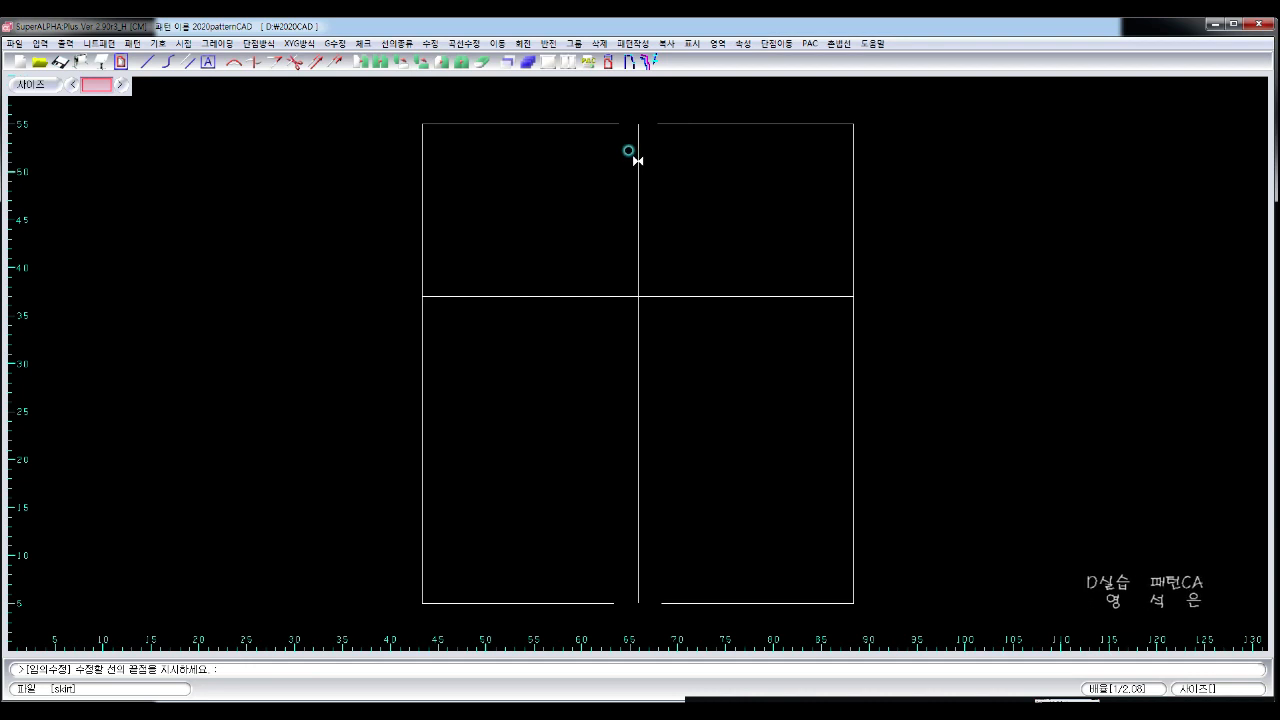
{"action": "left_click", "coordinate": [637, 160]}
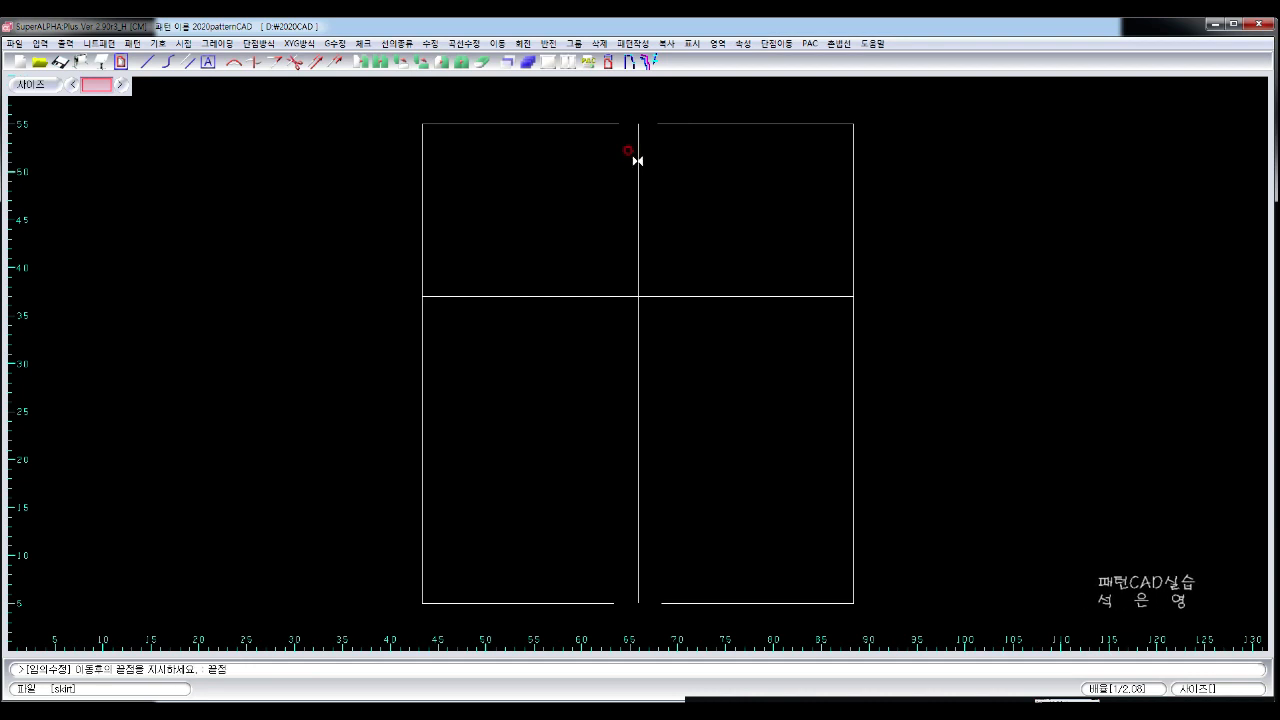
{"action": "left_click", "coordinate": [581, 121]}
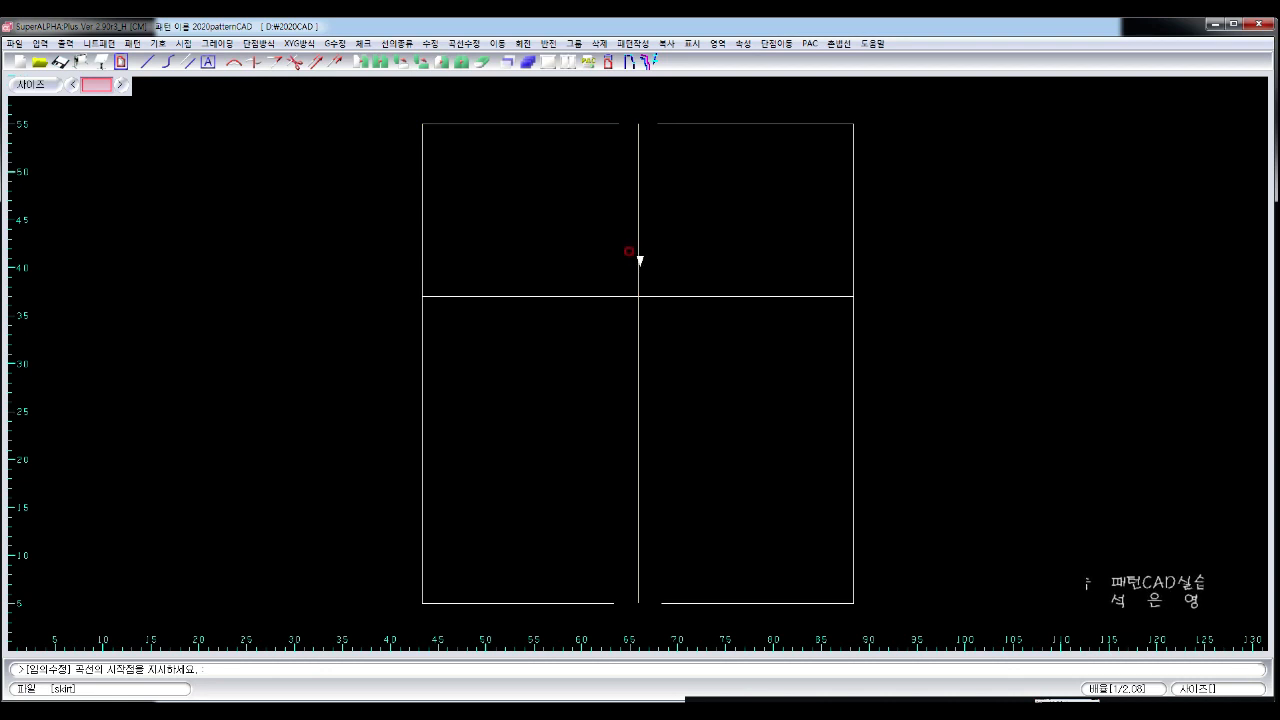
{"action": "left_click", "coordinate": [638, 261]}
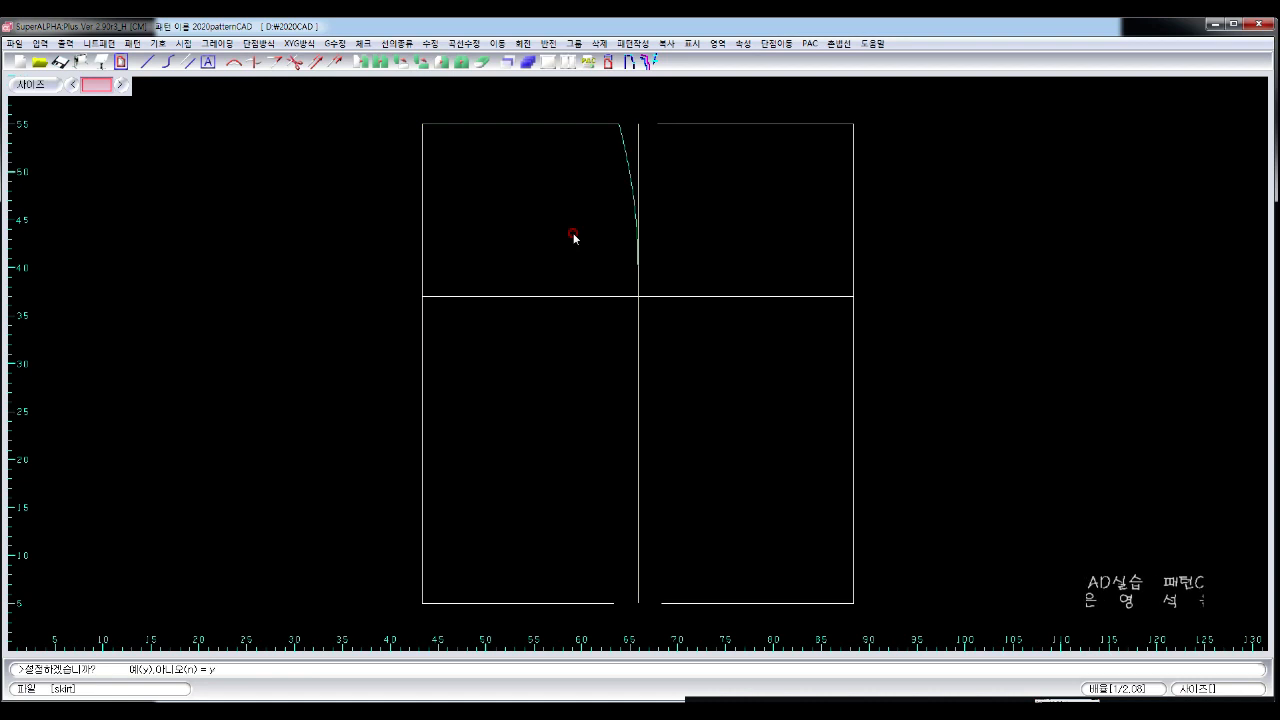
{"action": "key", "text": "Return"}
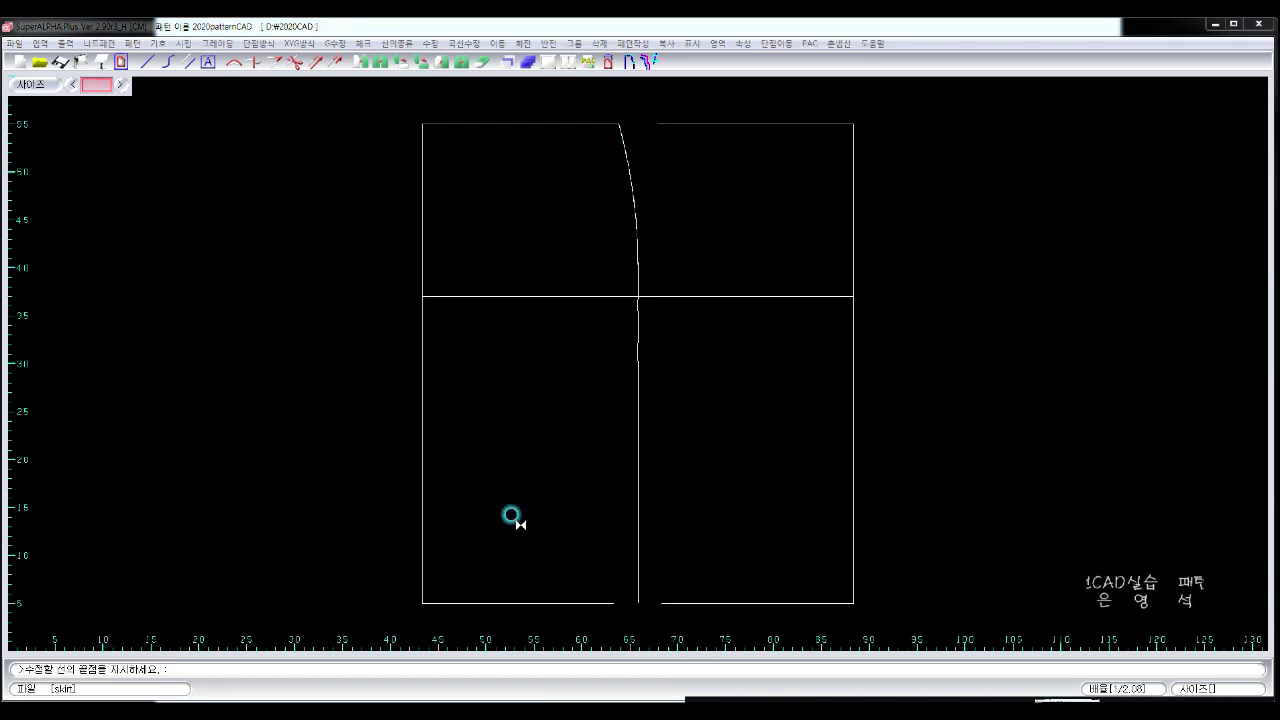
{"action": "right_click", "coordinate": [520, 524]}
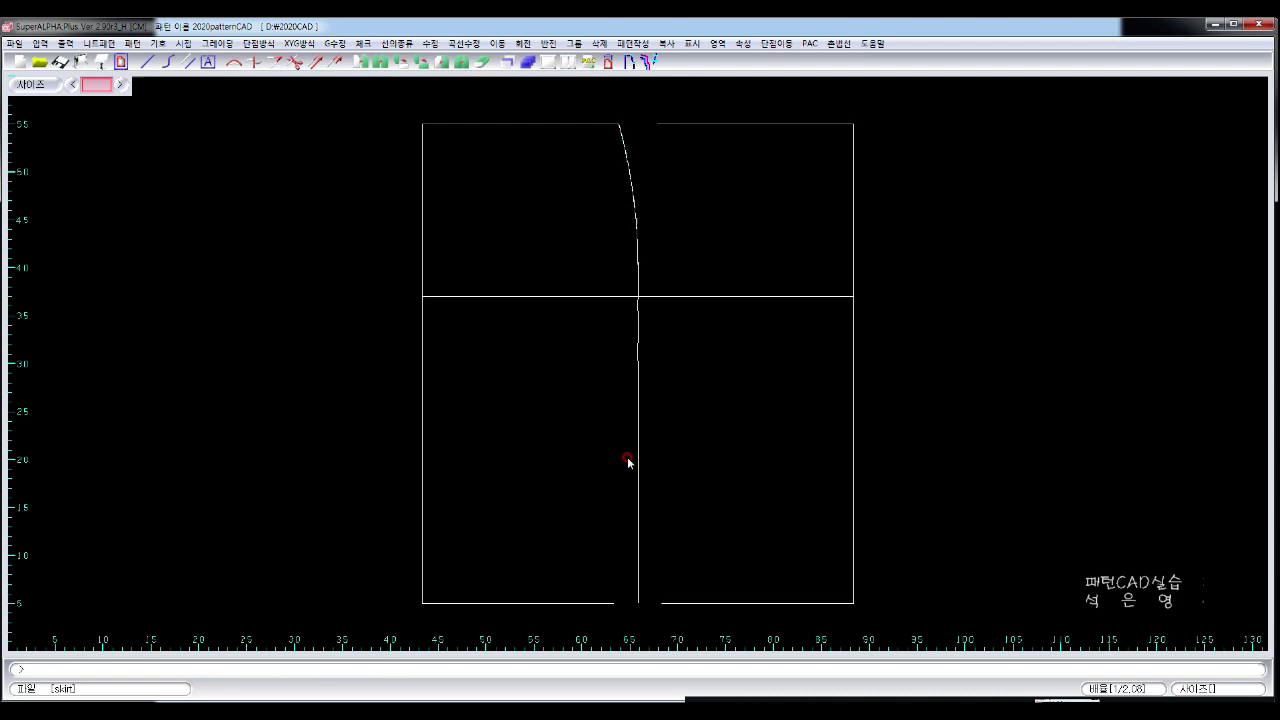
Step: Check the curved side line's length and cut the line at the hip line with the line cut command (선자르기)
{"action": "left_click", "coordinate": [636, 343]}
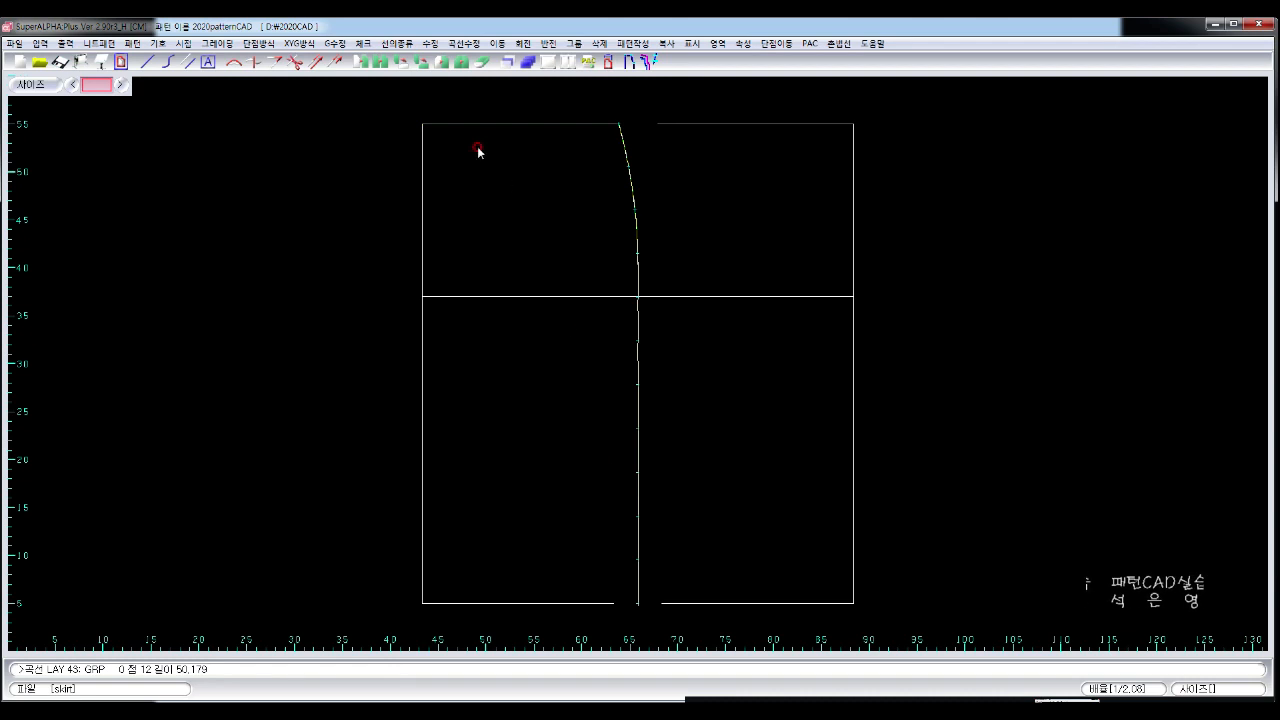
{"action": "left_click", "coordinate": [430, 44]}
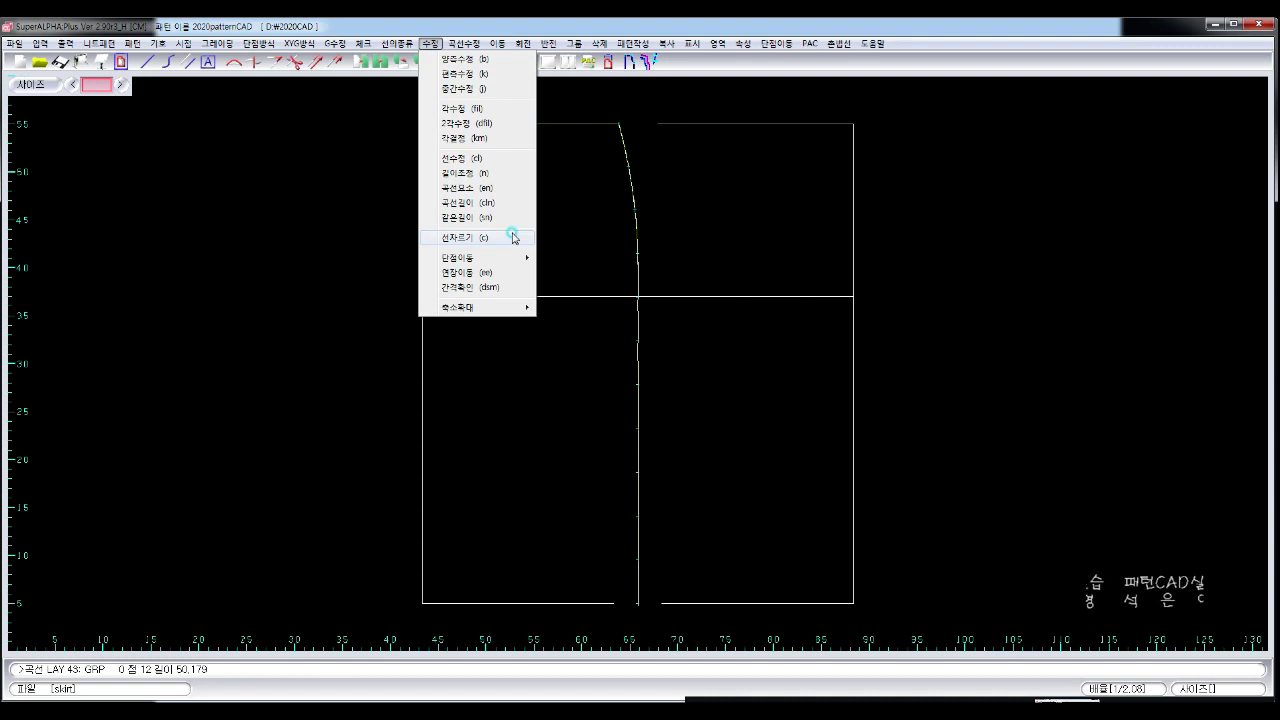
{"action": "left_click", "coordinate": [511, 236]}
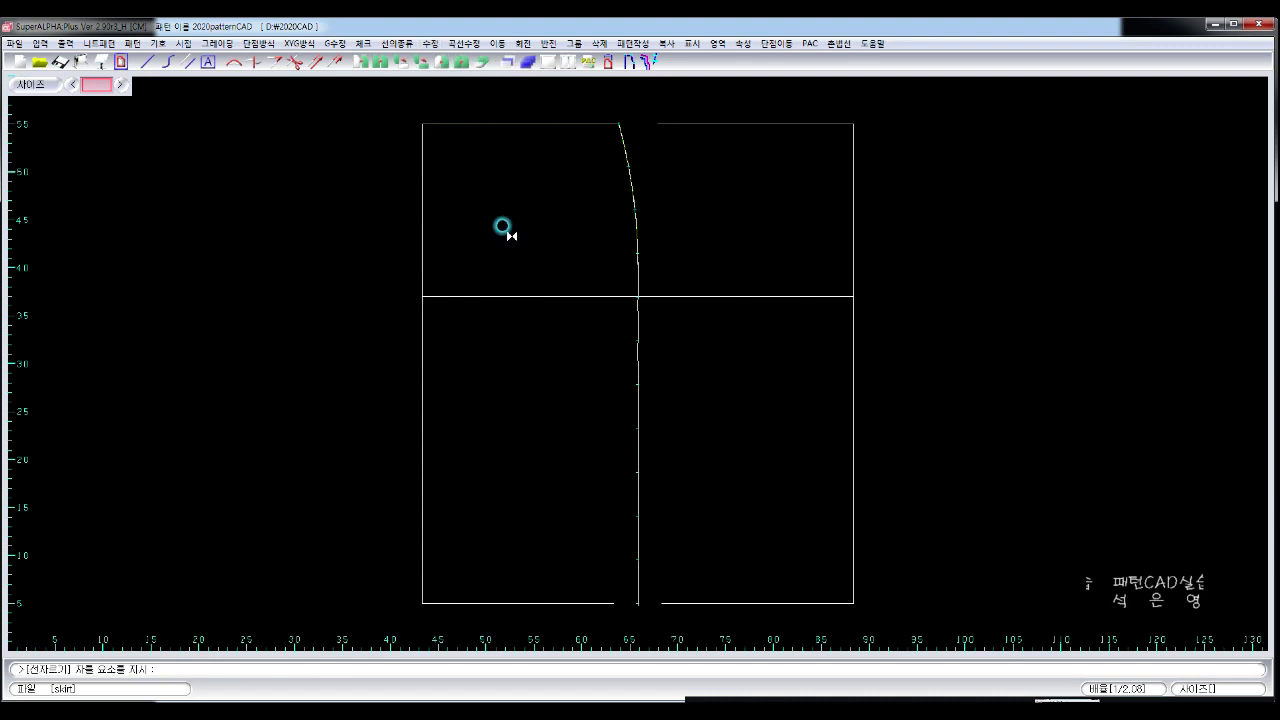
{"action": "left_click", "coordinate": [639, 326]}
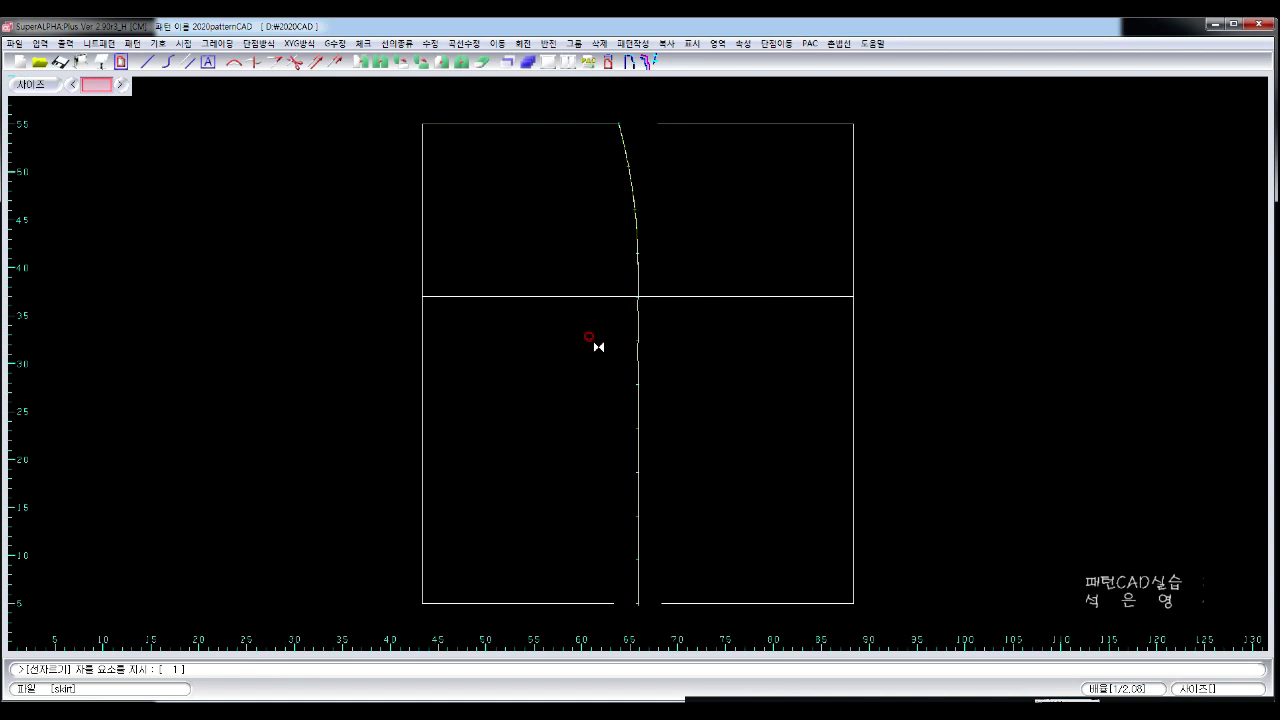
{"action": "right_click", "coordinate": [596, 344]}
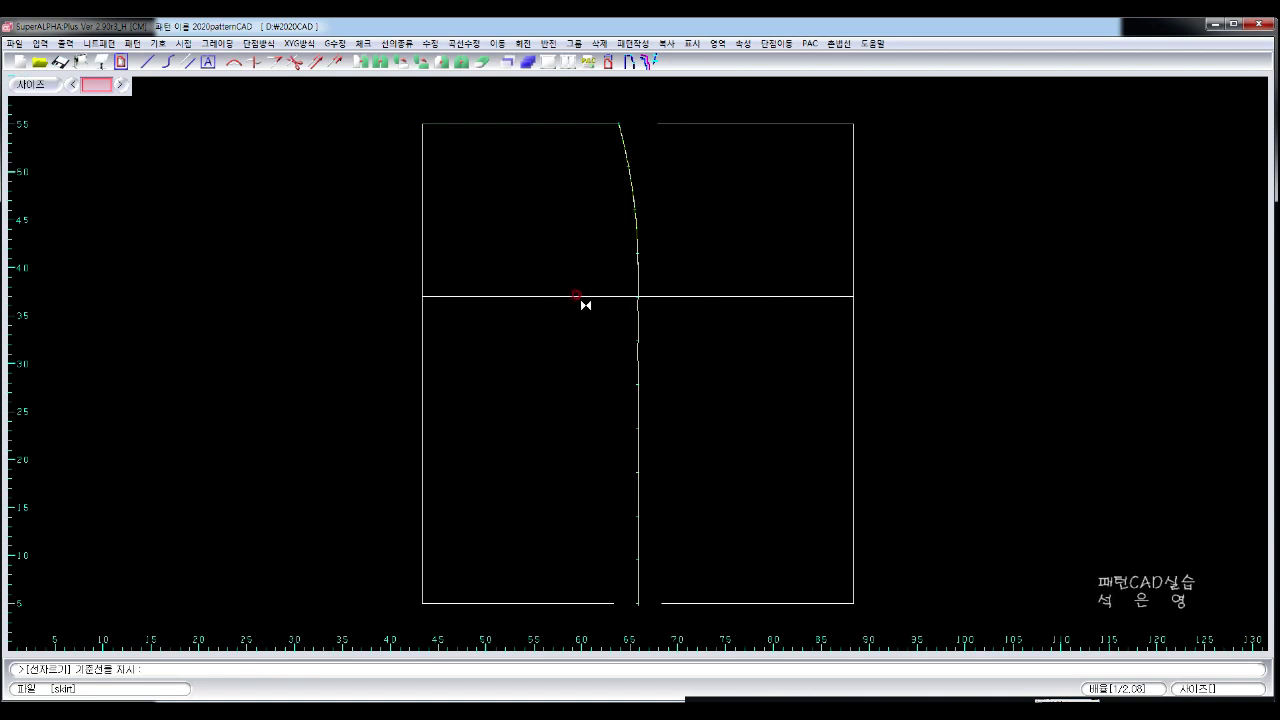
{"action": "left_click", "coordinate": [582, 299]}
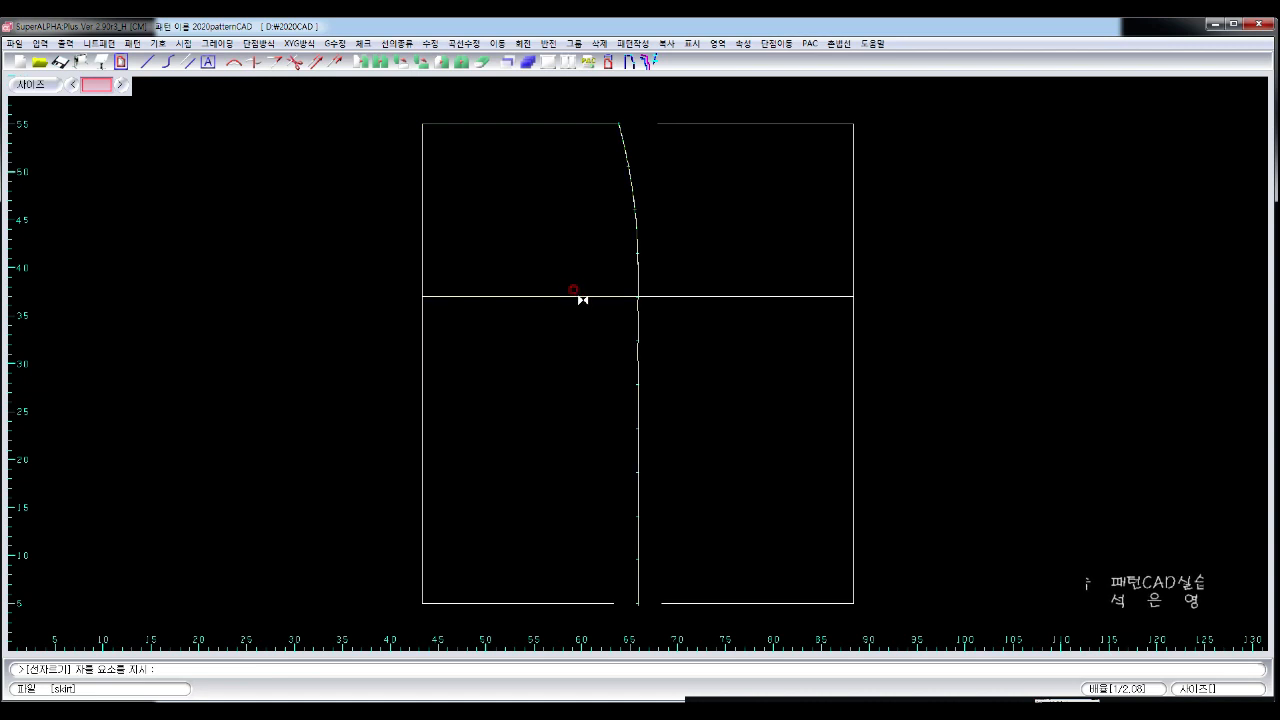
{"action": "right_click", "coordinate": [545, 341]}
{"action": "right_click", "coordinate": [557, 356]}
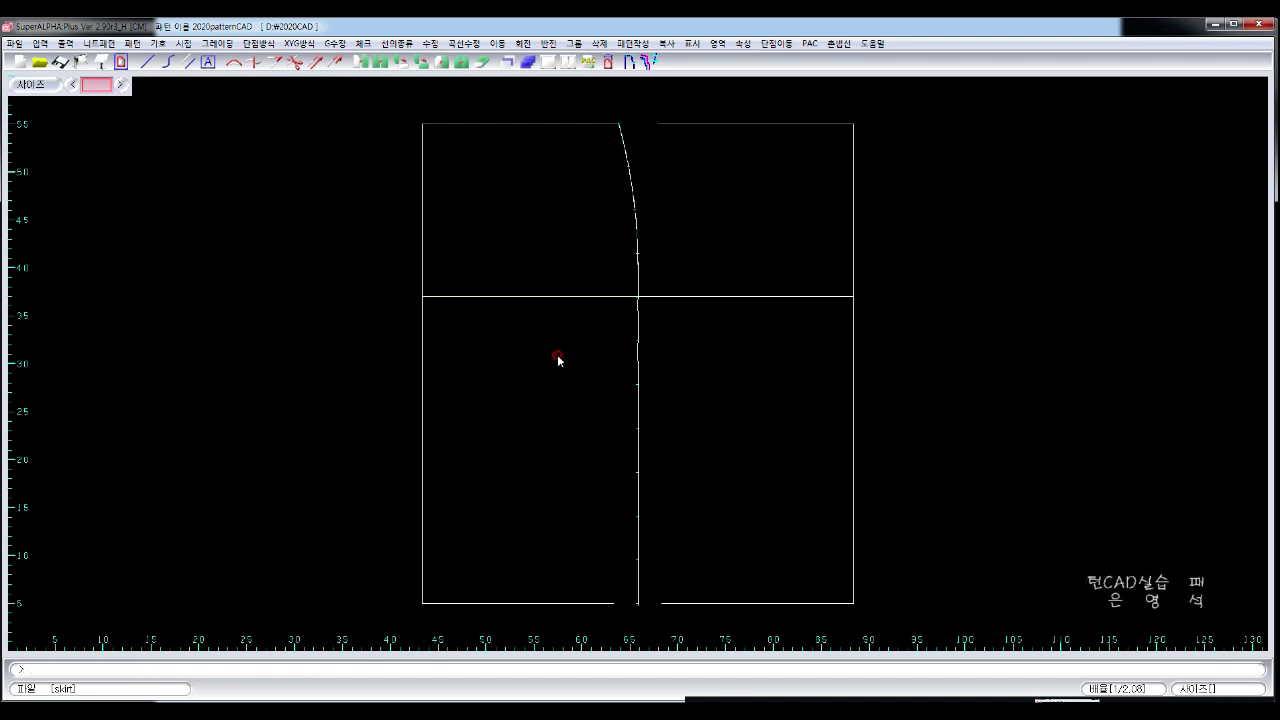
Step: Examine the side line segments below and above the hip line to check their lengths
{"action": "left_click", "coordinate": [637, 392]}
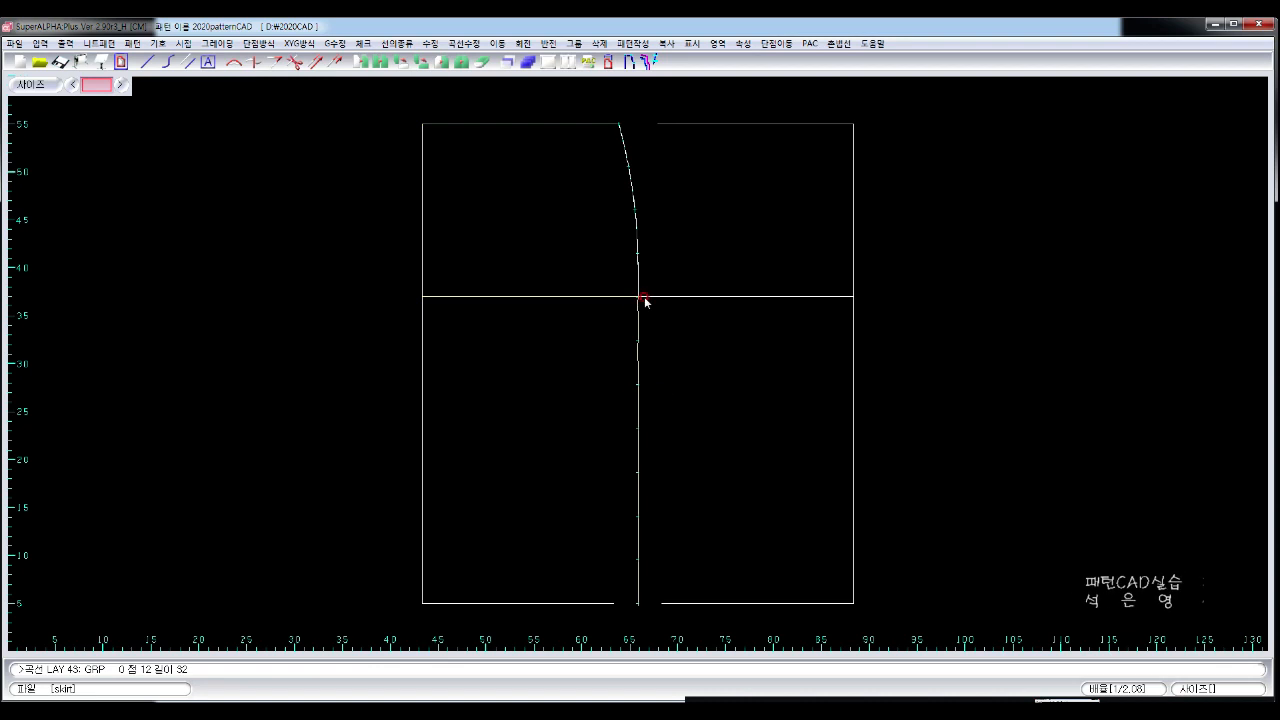
{"action": "left_click", "coordinate": [637, 236]}
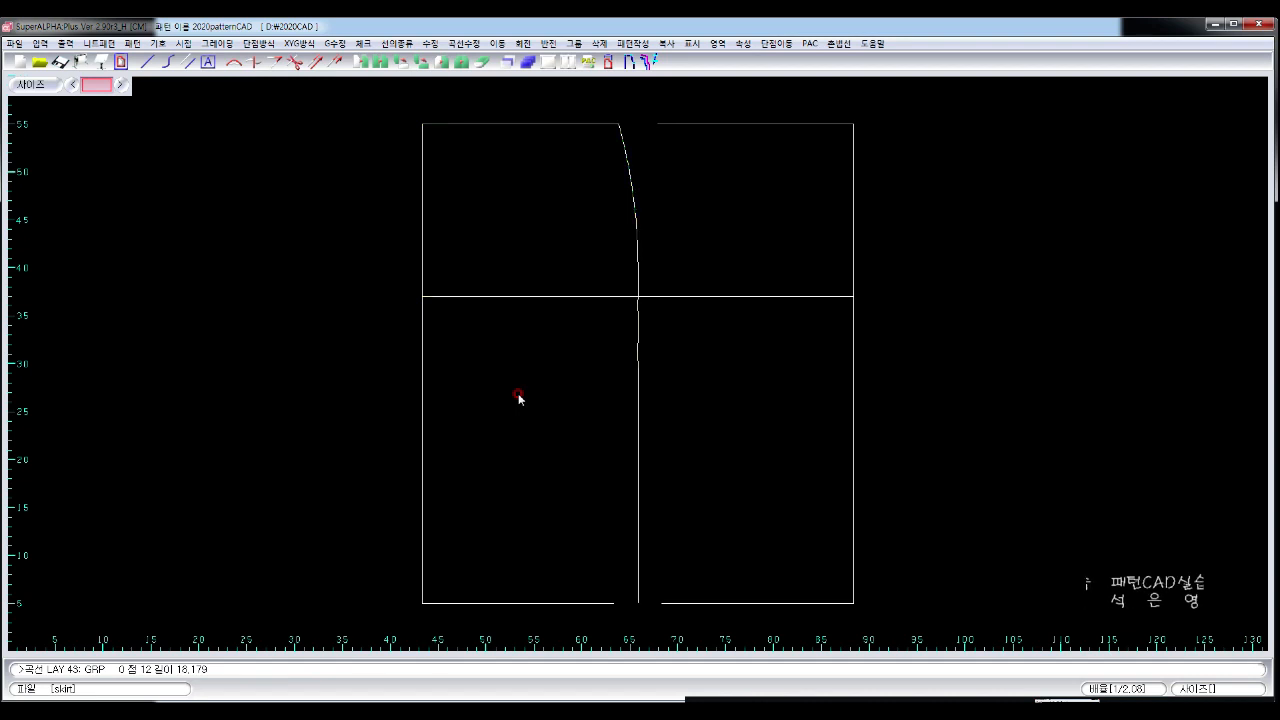
{"action": "right_click", "coordinate": [361, 608]}
{"action": "left_click", "coordinate": [348, 610]}
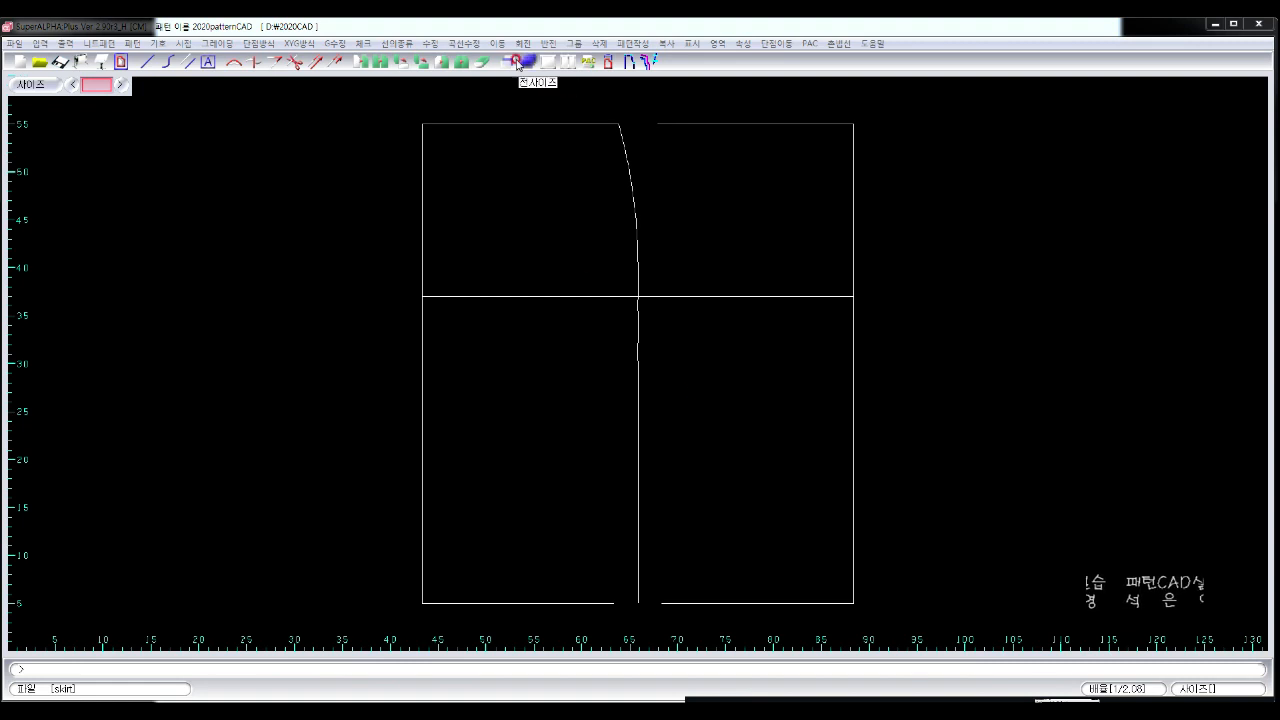
Step: Shorten the side line segment below the hip line to 4 cm from the hip line with line edit (선수정)
{"action": "left_click", "coordinate": [463, 45]}
{"action": "mouse_move", "coordinate": [430, 44]}
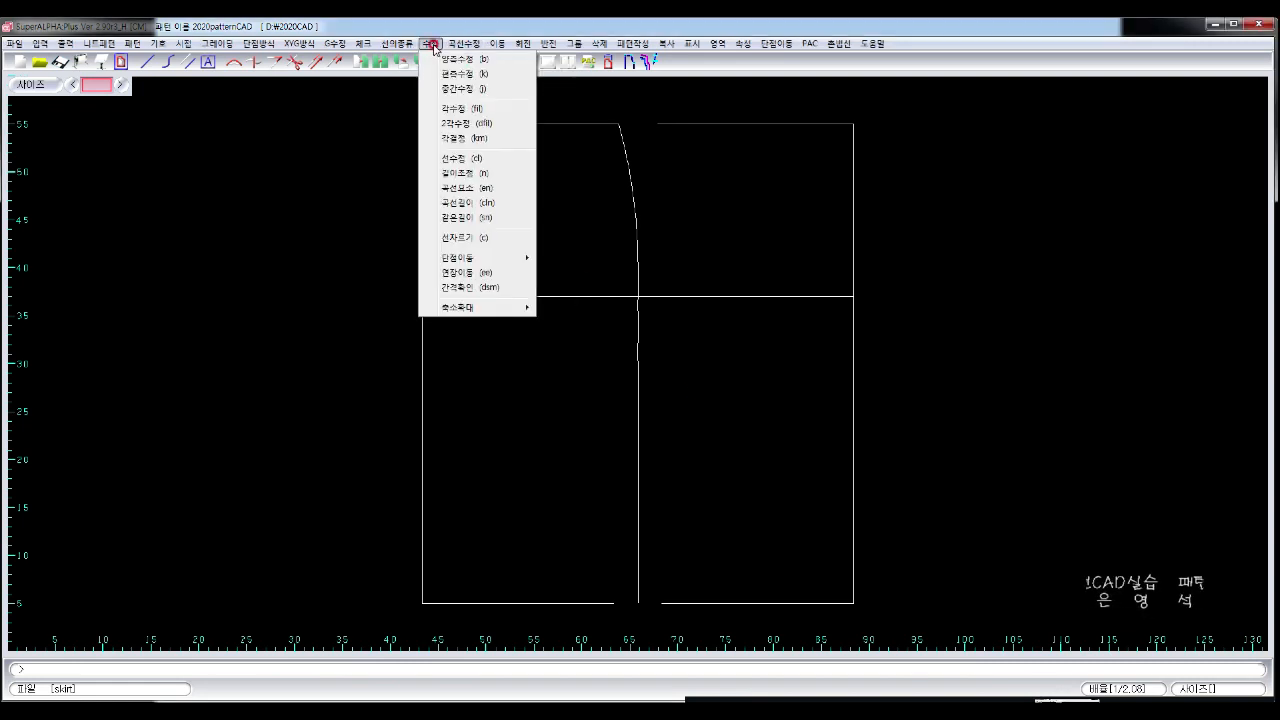
{"action": "left_click", "coordinate": [525, 160]}
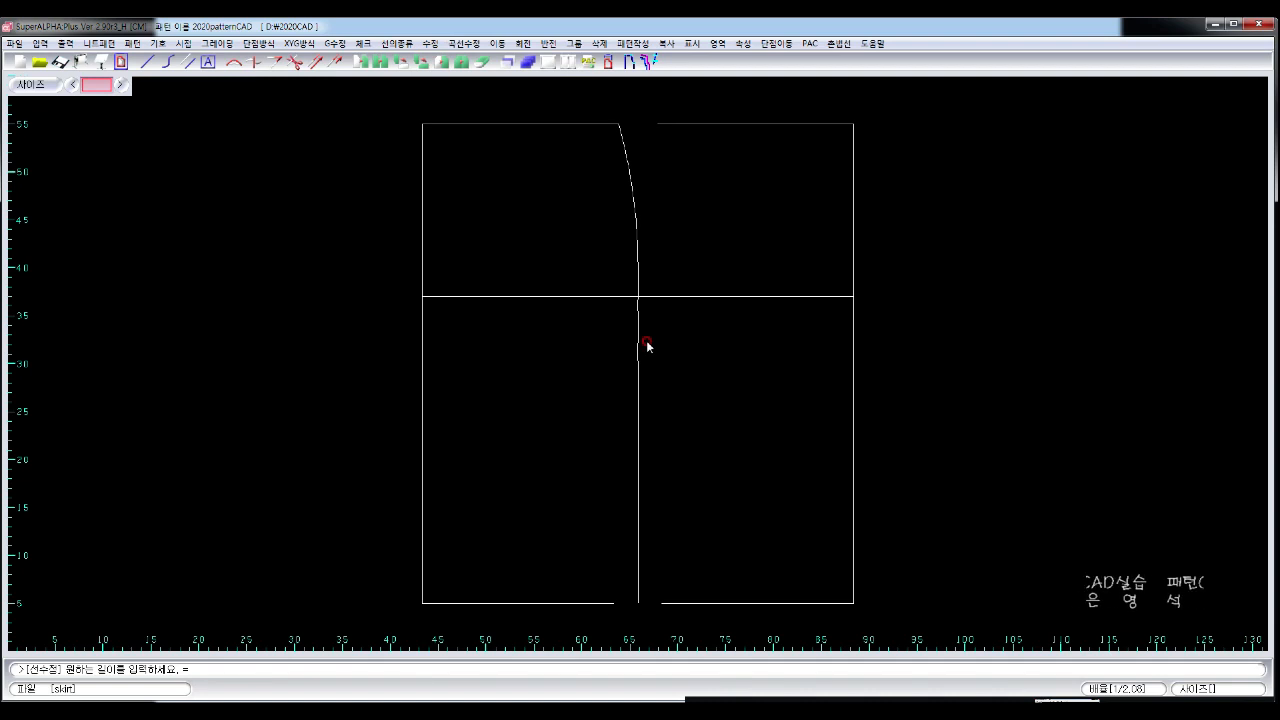
{"action": "type", "text": "4"}
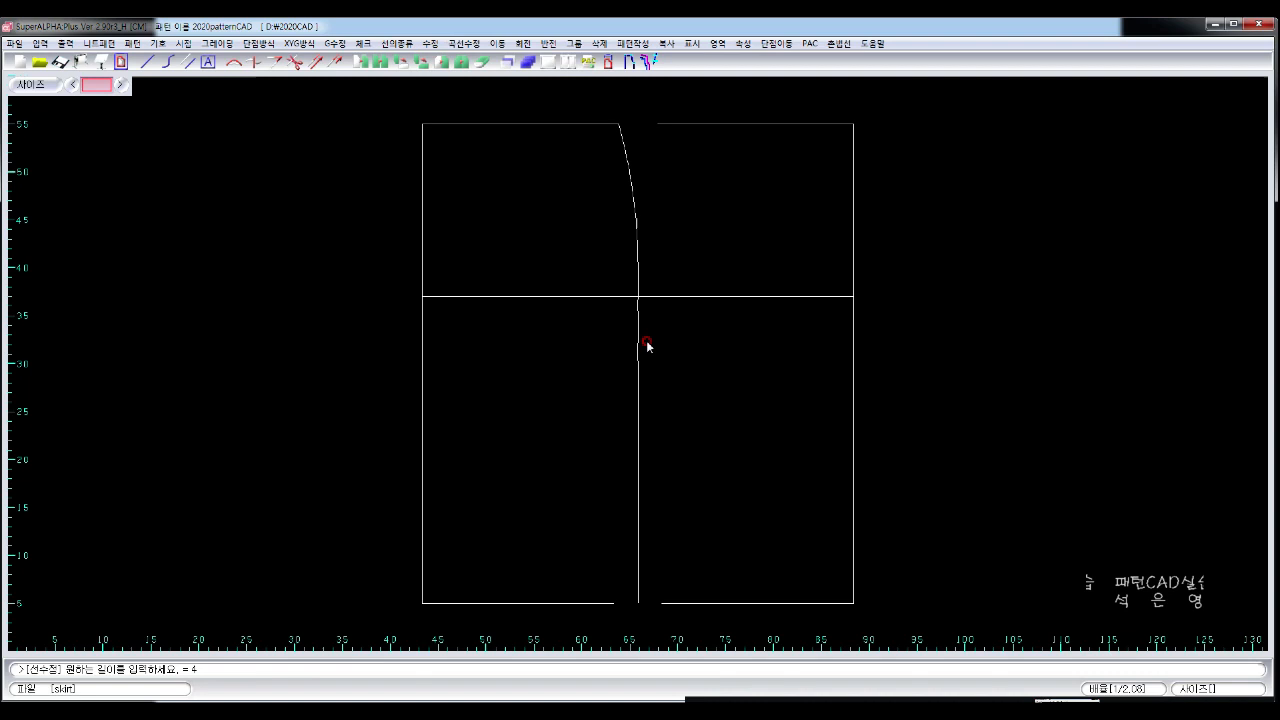
{"action": "key", "text": "Return"}
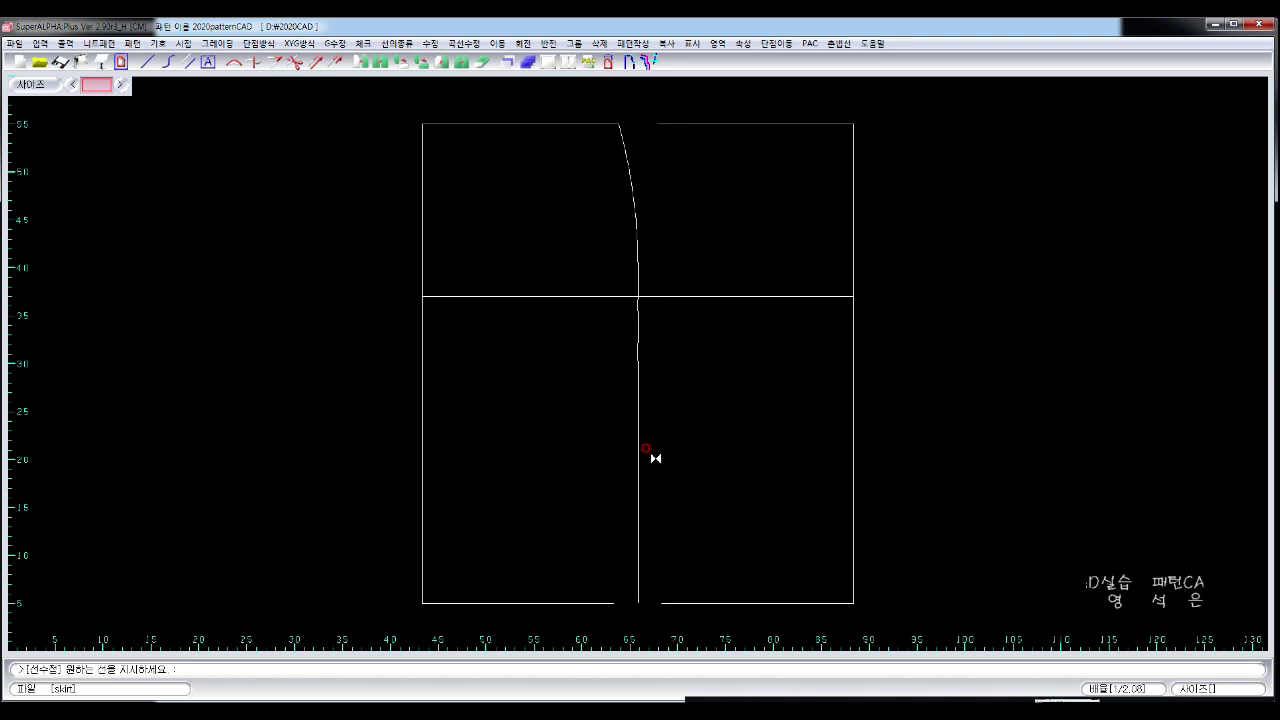
{"action": "left_click", "coordinate": [628, 336]}
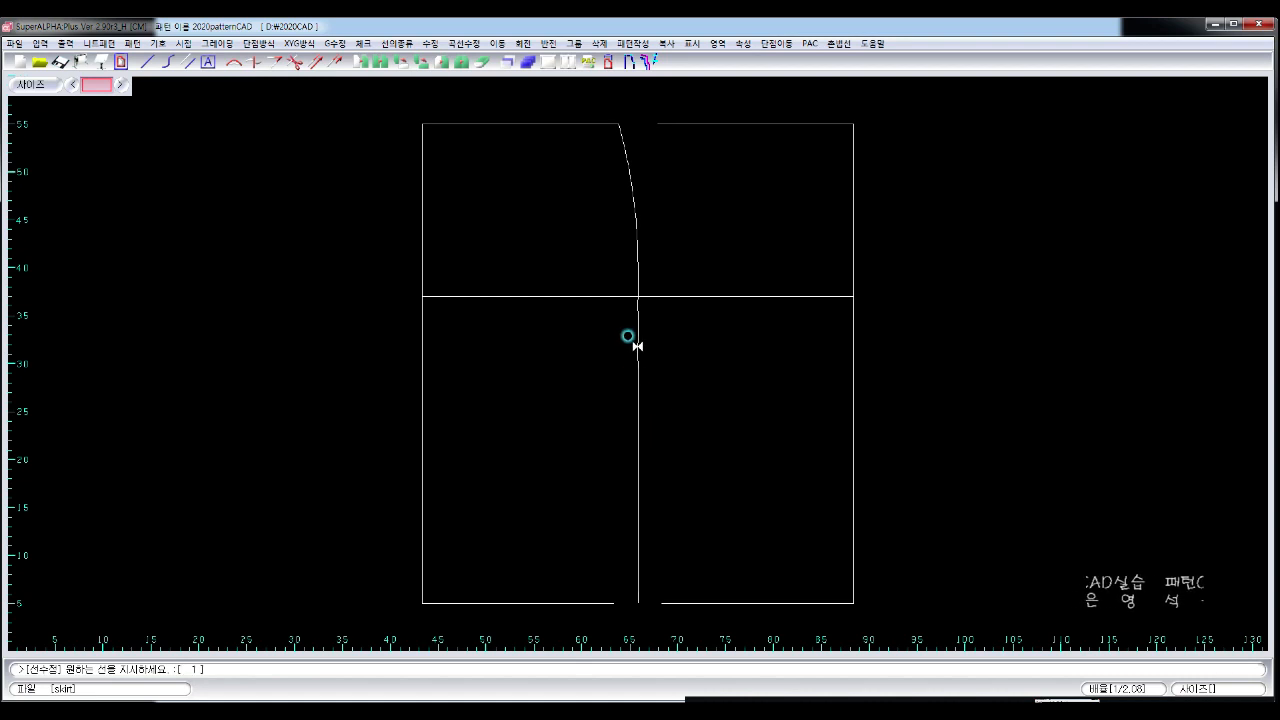
{"action": "left_click", "coordinate": [711, 354]}
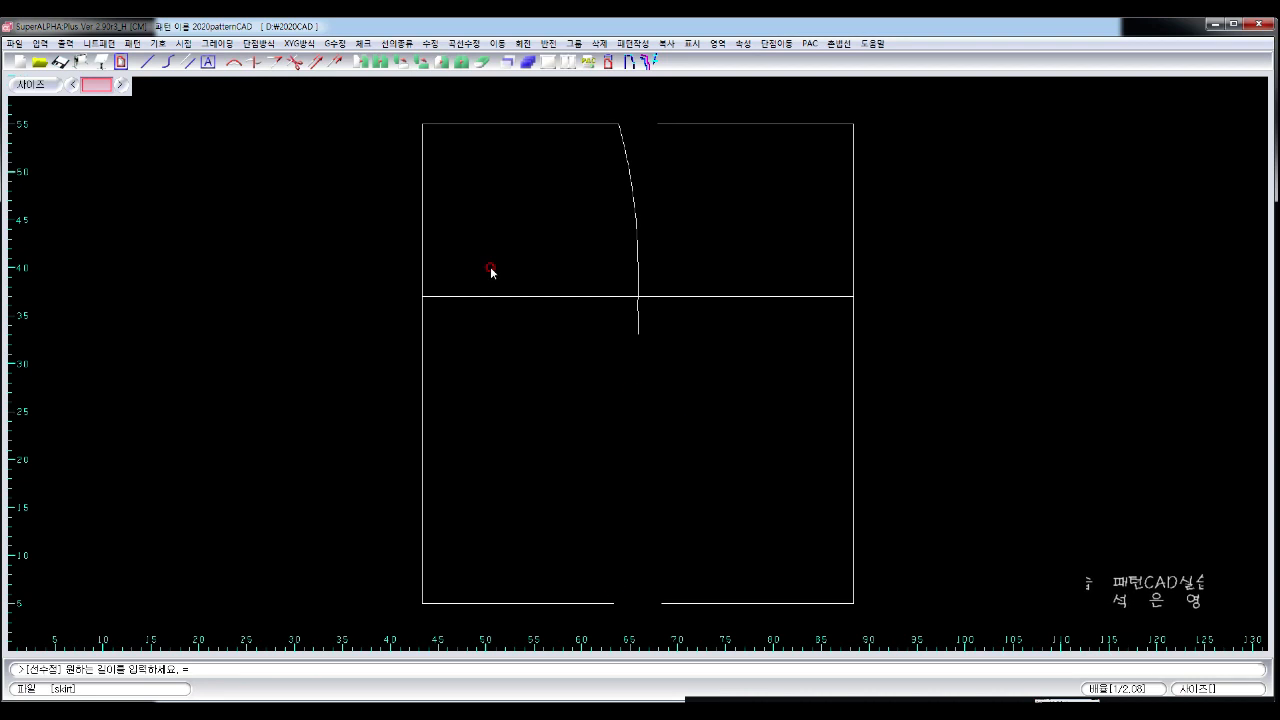
Step: Draw a two-point line (2점선) from the short side segment's lower end to the inner end of the left bottom edge
{"action": "left_click", "coordinate": [398, 44]}
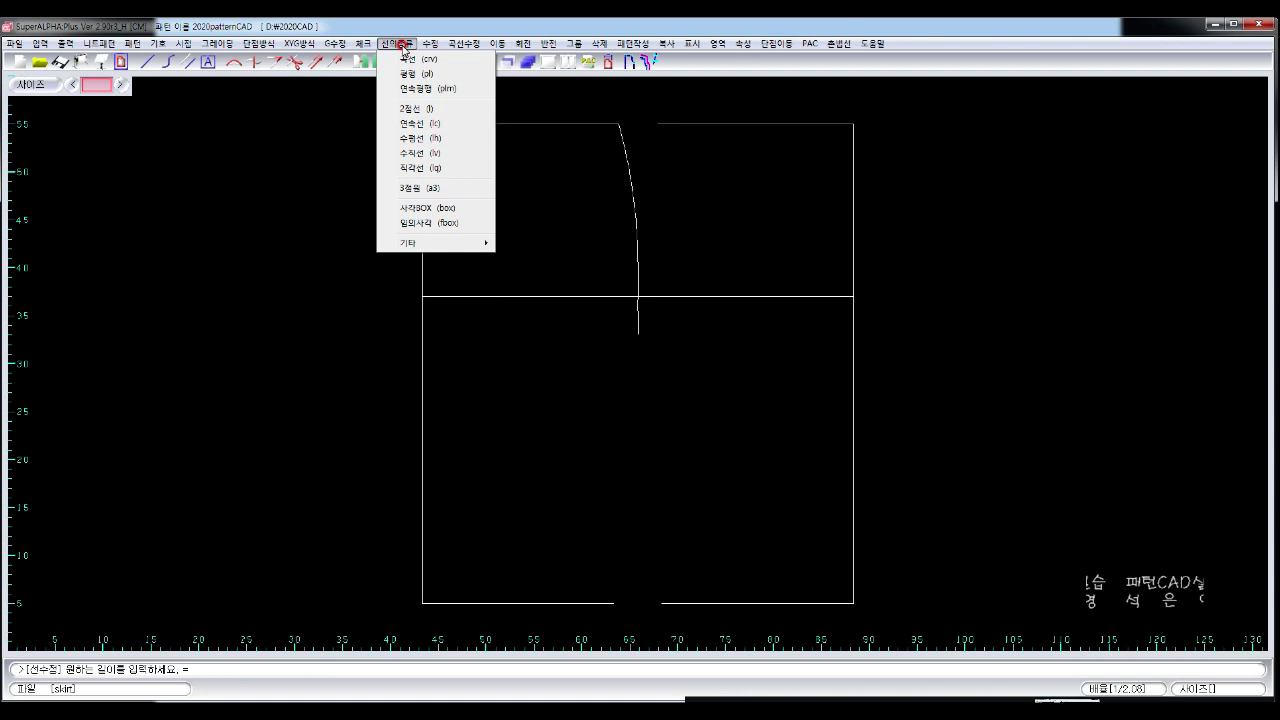
{"action": "left_click", "coordinate": [456, 108]}
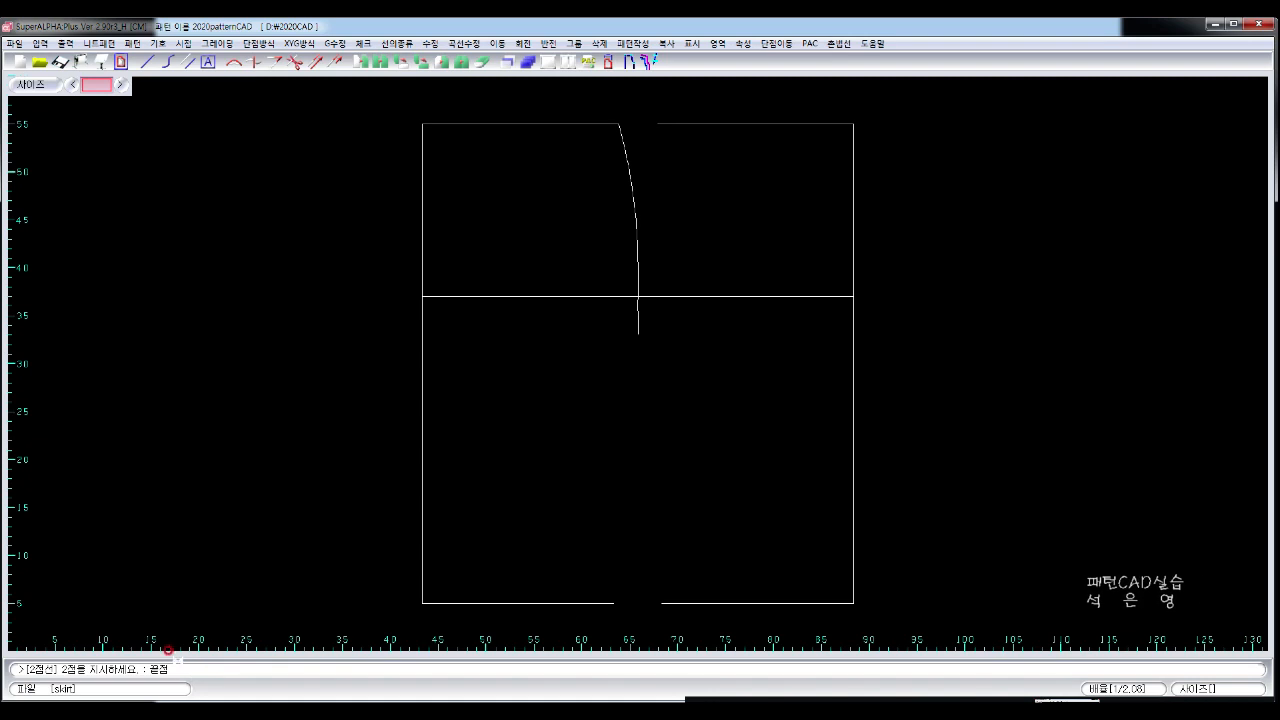
{"action": "left_click", "coordinate": [634, 326]}
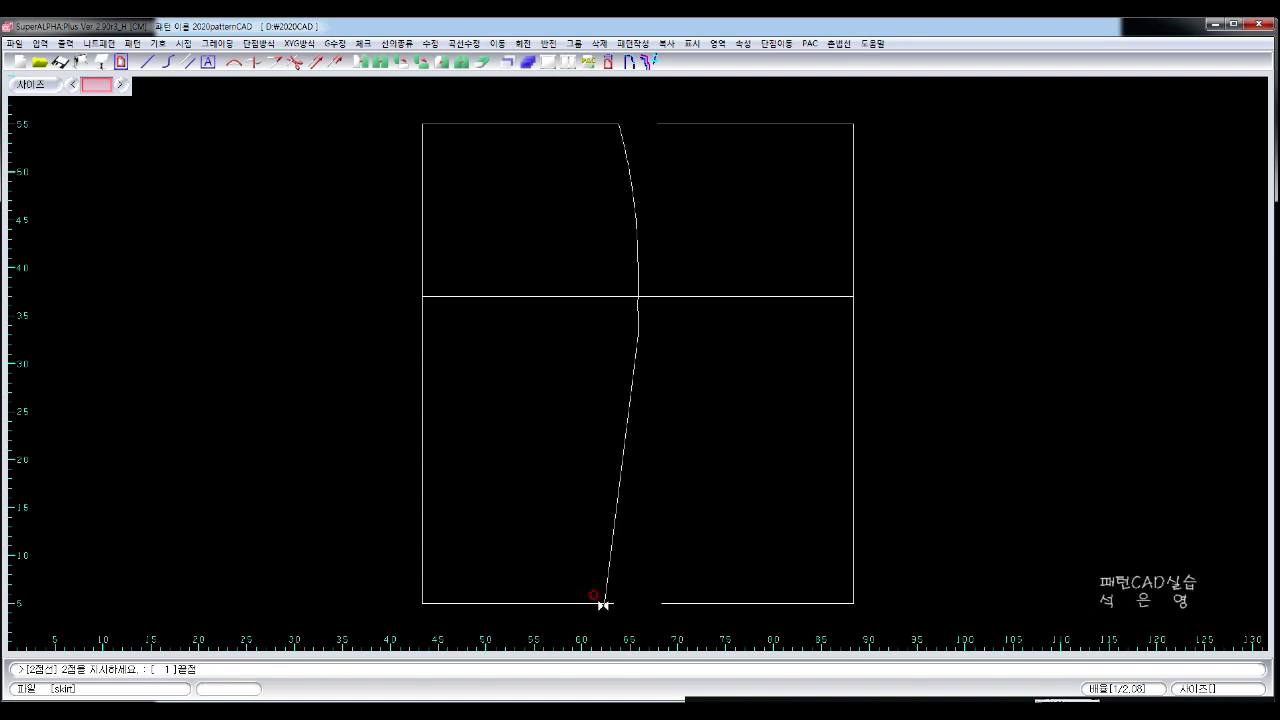
{"action": "left_click", "coordinate": [614, 603]}
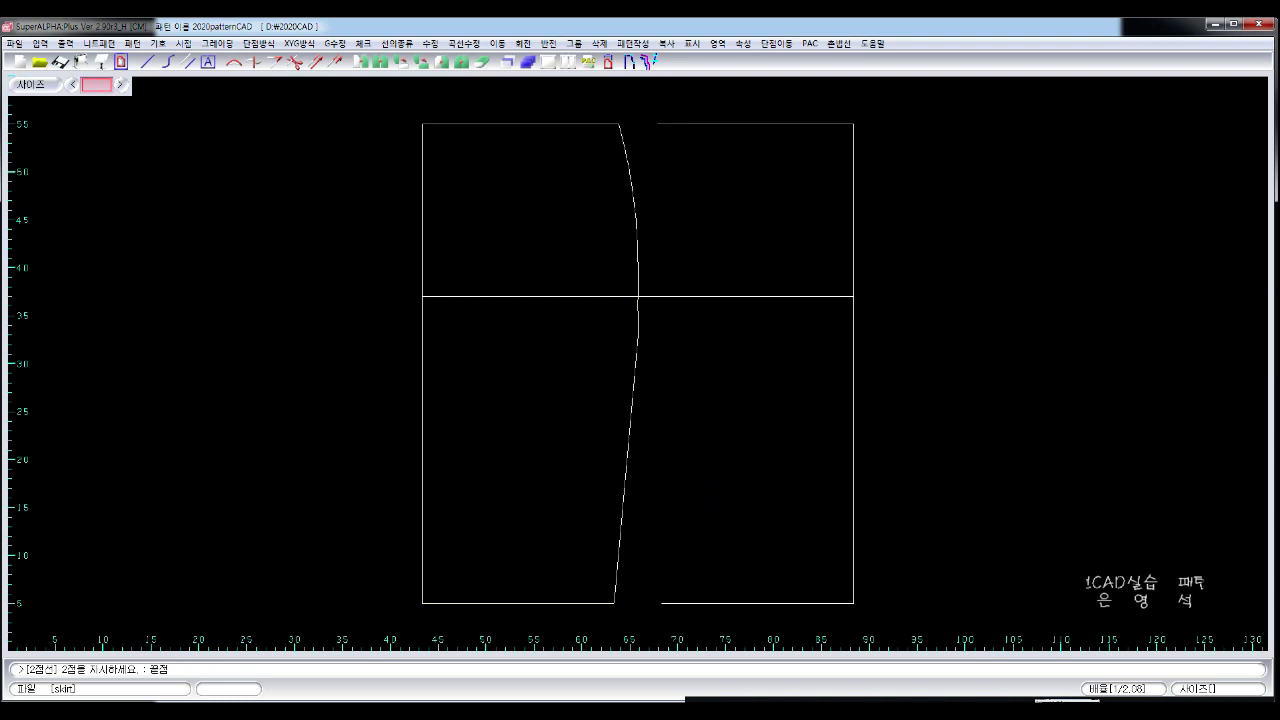
{"action": "right_click", "coordinate": [743, 518]}
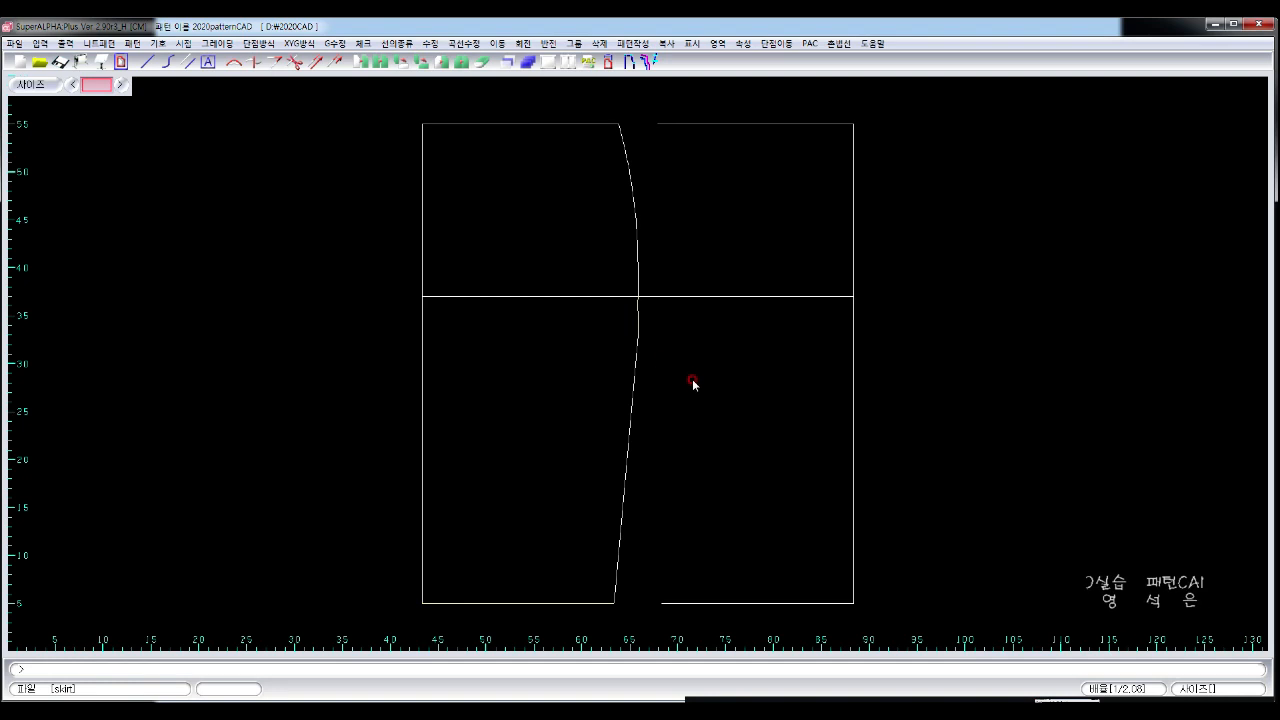
Step: Merge the short side segment and the slanted line into one 5-point curve with 선합치기, and check the merged curve's details
{"action": "left_click", "coordinate": [457, 45]}
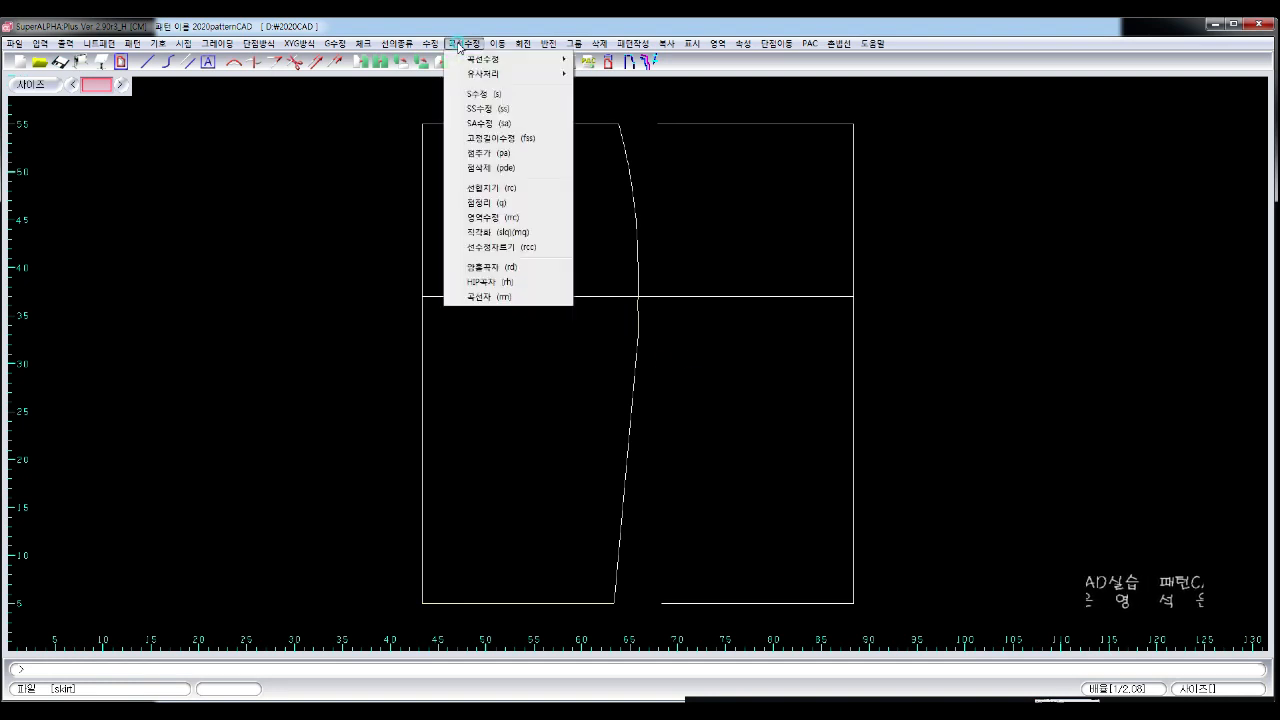
{"action": "left_click", "coordinate": [560, 190]}
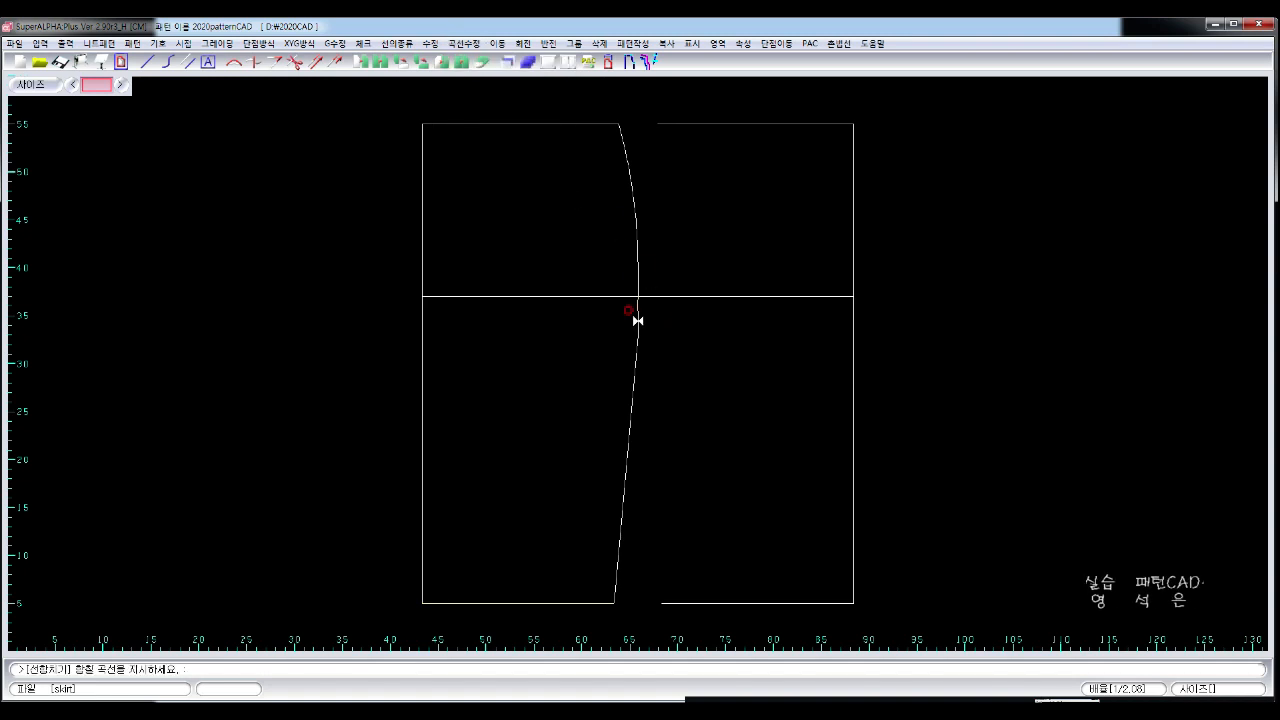
{"action": "left_click", "coordinate": [637, 312]}
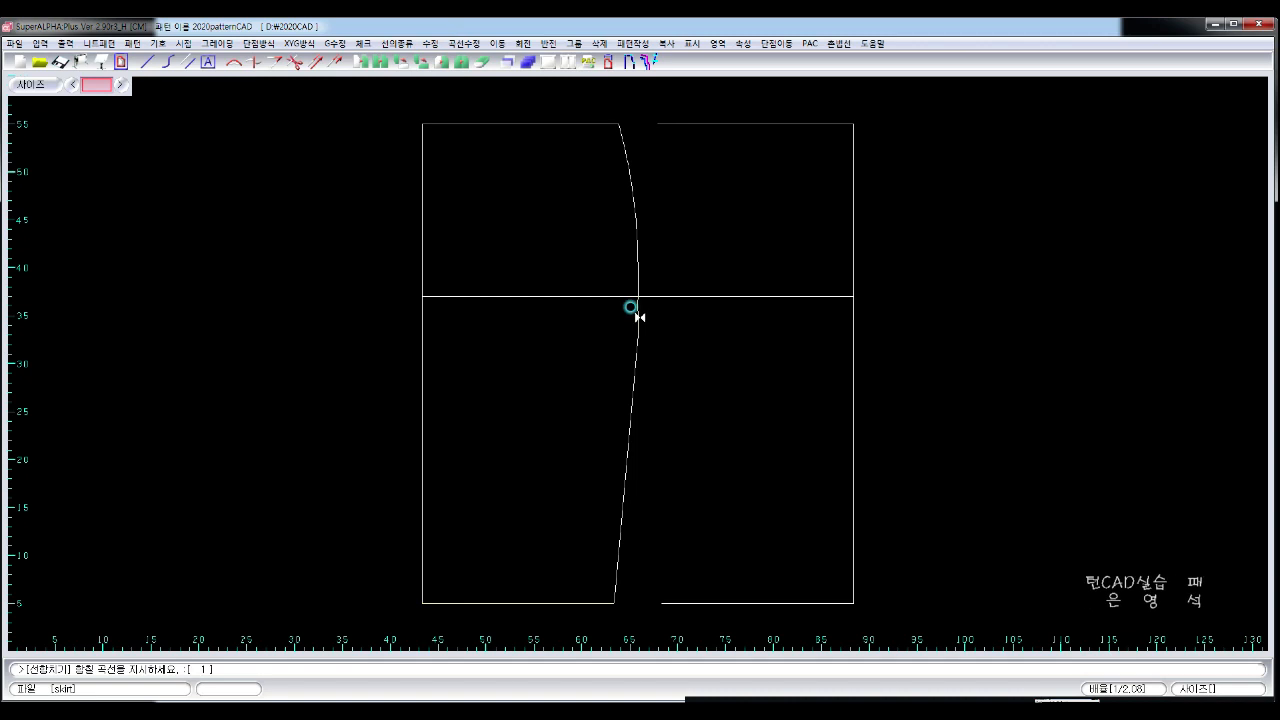
{"action": "left_click", "coordinate": [628, 430]}
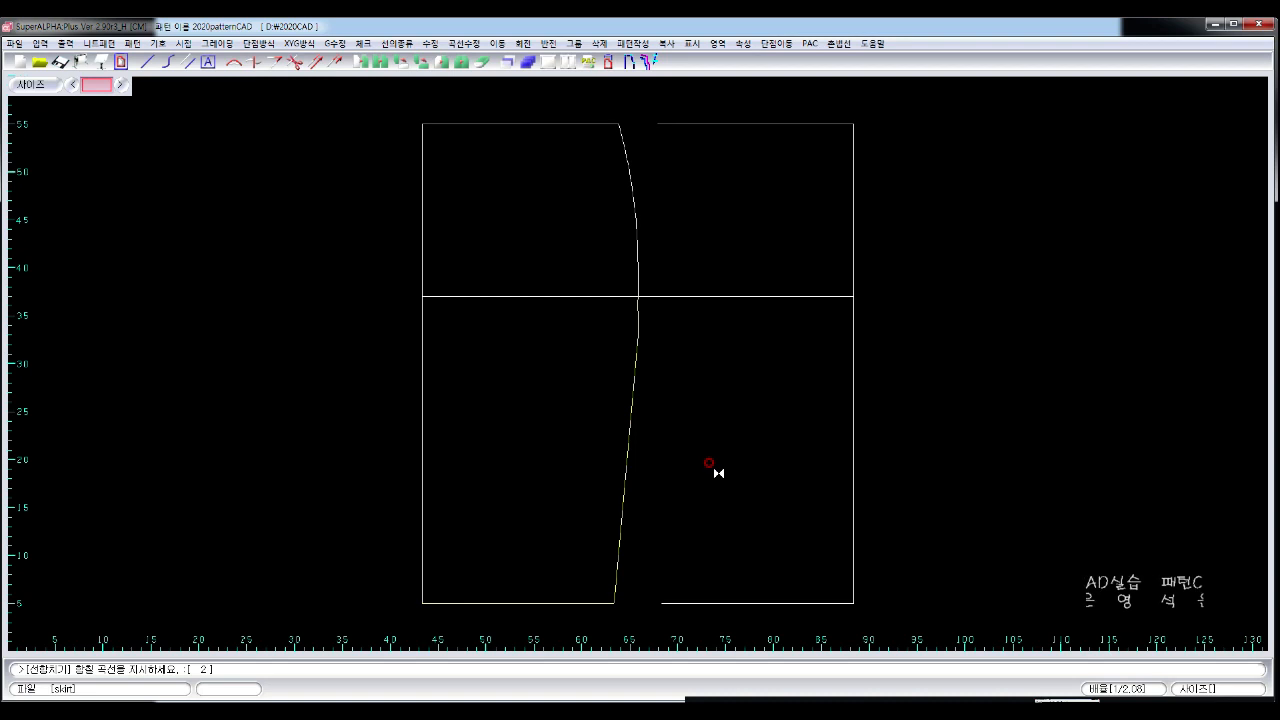
{"action": "right_click", "coordinate": [718, 472]}
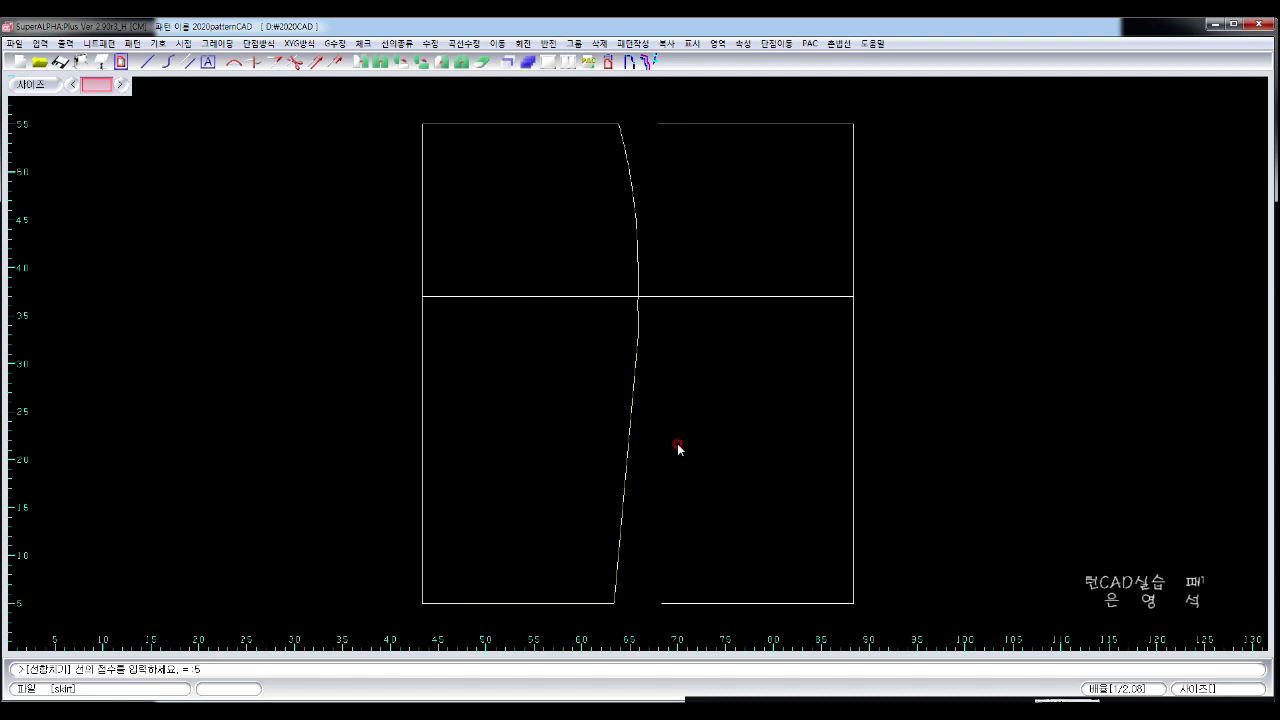
{"action": "type", "text": "5"}
{"action": "key", "text": "Return"}
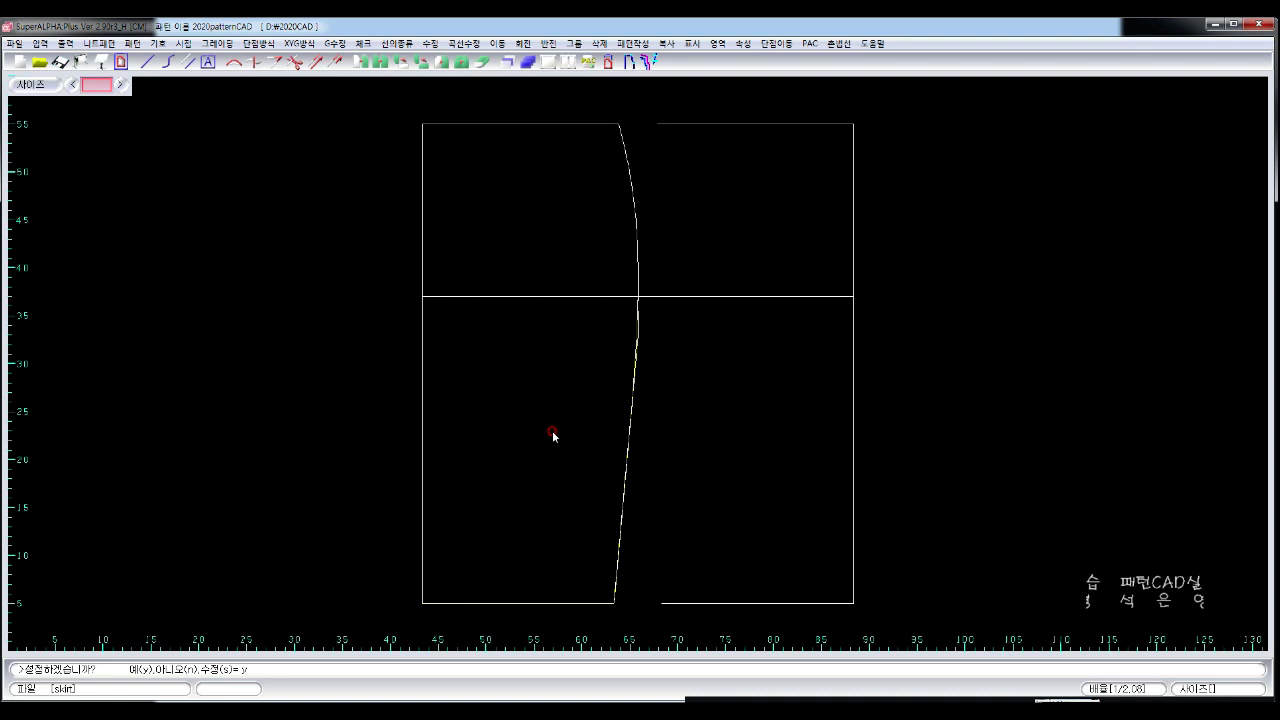
{"action": "key", "text": "Return"}
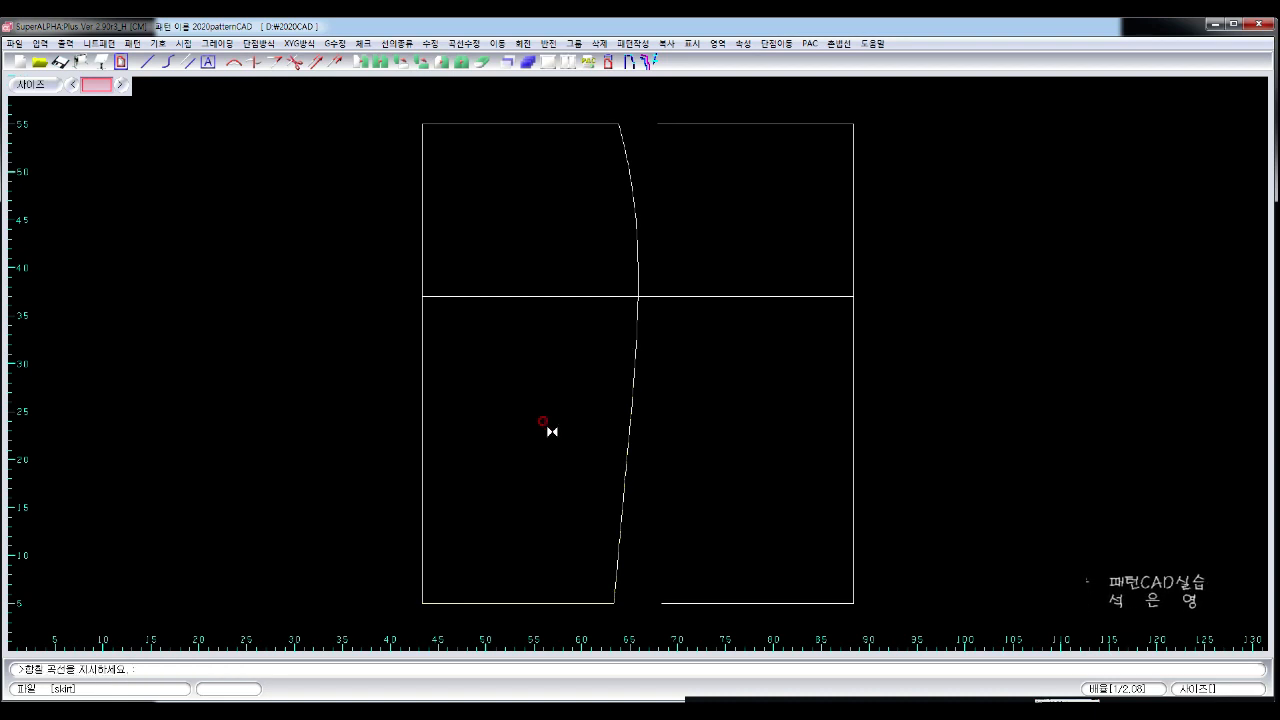
{"action": "right_click", "coordinate": [737, 529]}
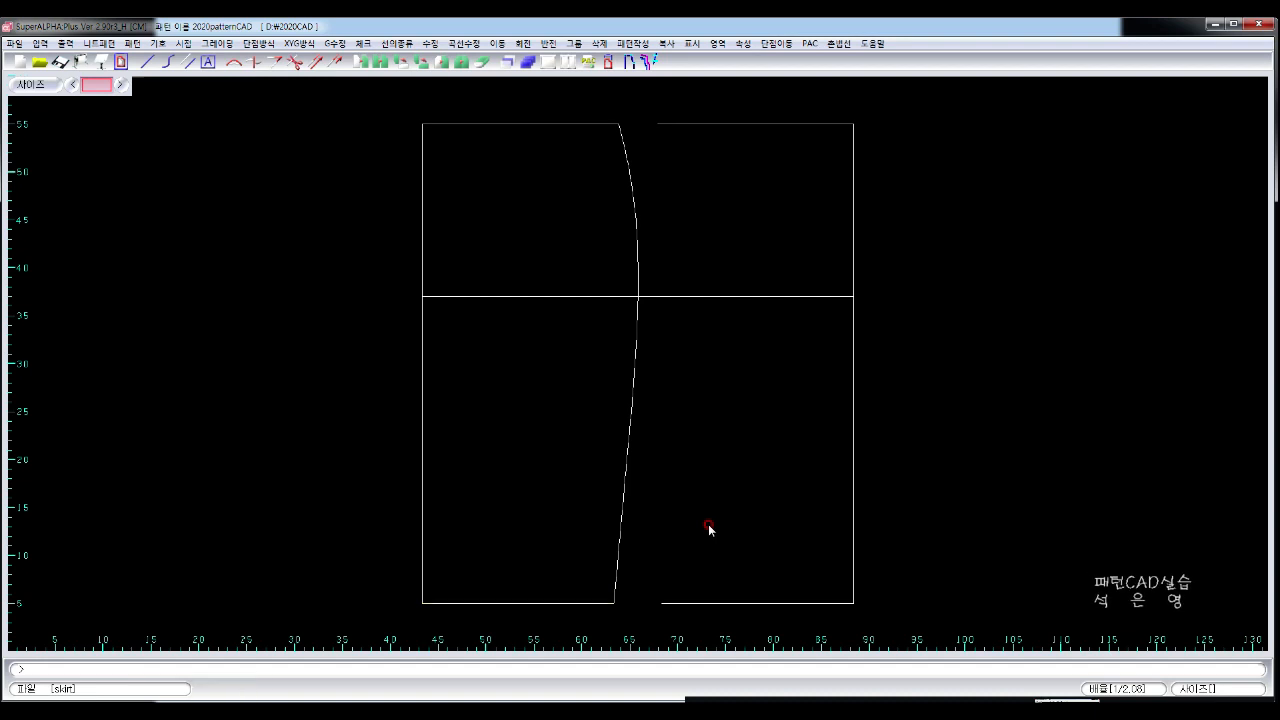
{"action": "left_click", "coordinate": [632, 389]}
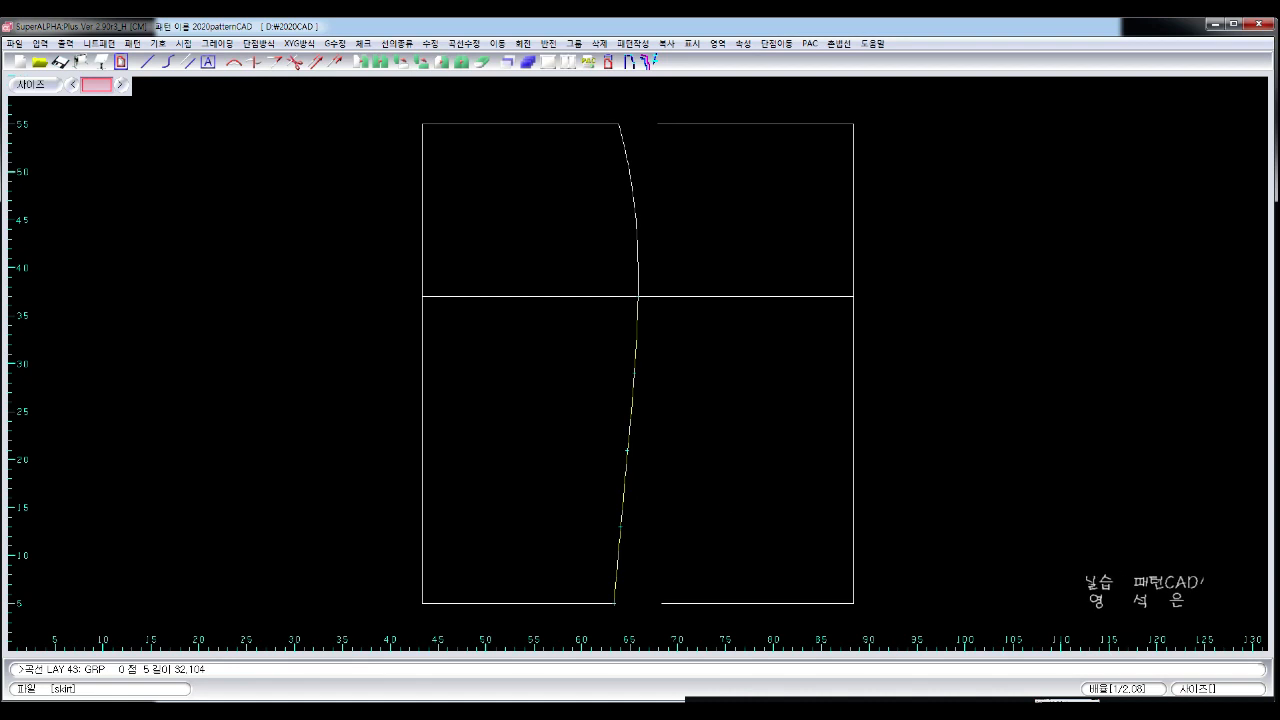
{"action": "left_click", "coordinate": [686, 541]}
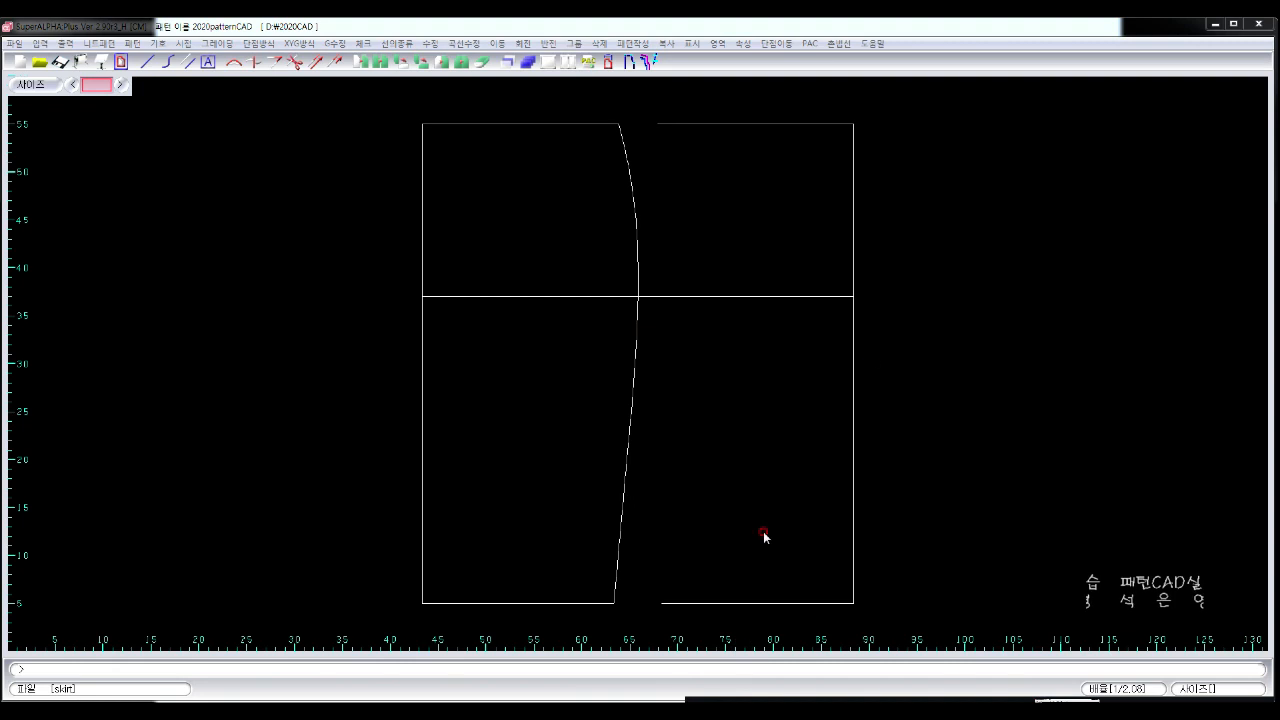
Step: Extend the side seam by 0.3 cm at its waist and hem ends with length adjustment (길이조정)
{"action": "left_click", "coordinate": [430, 44]}
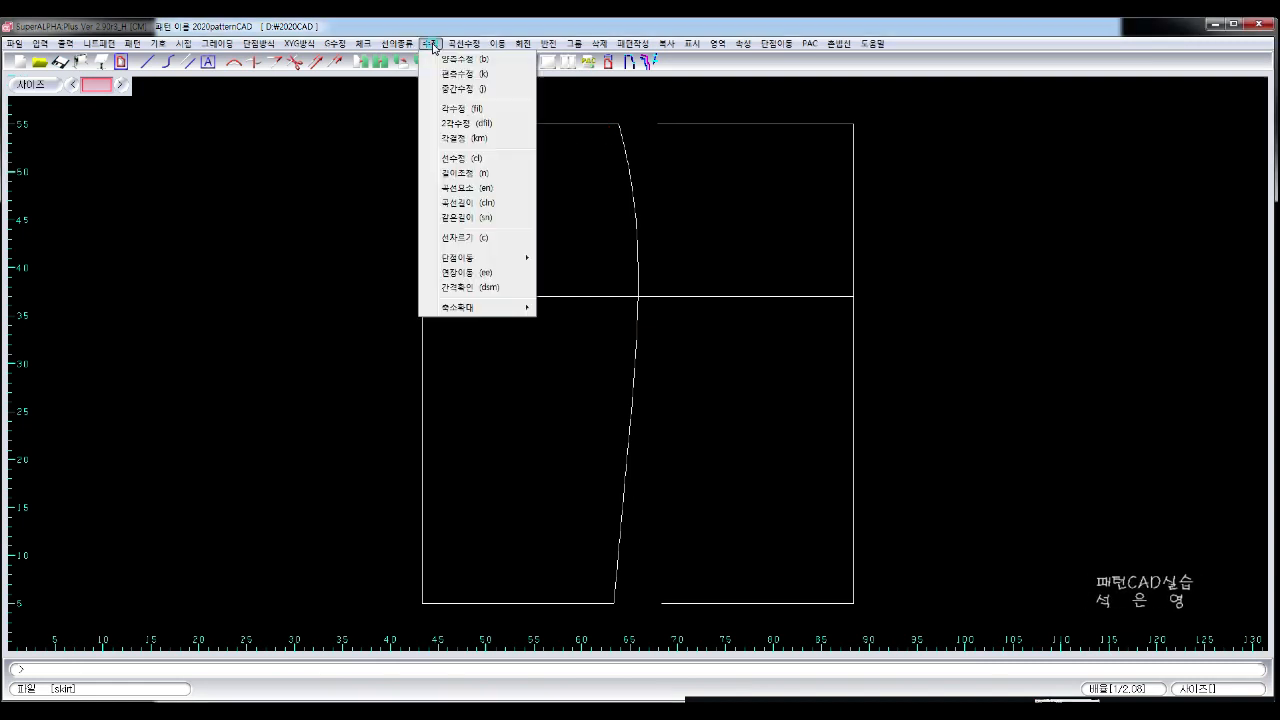
{"action": "left_click", "coordinate": [502, 174]}
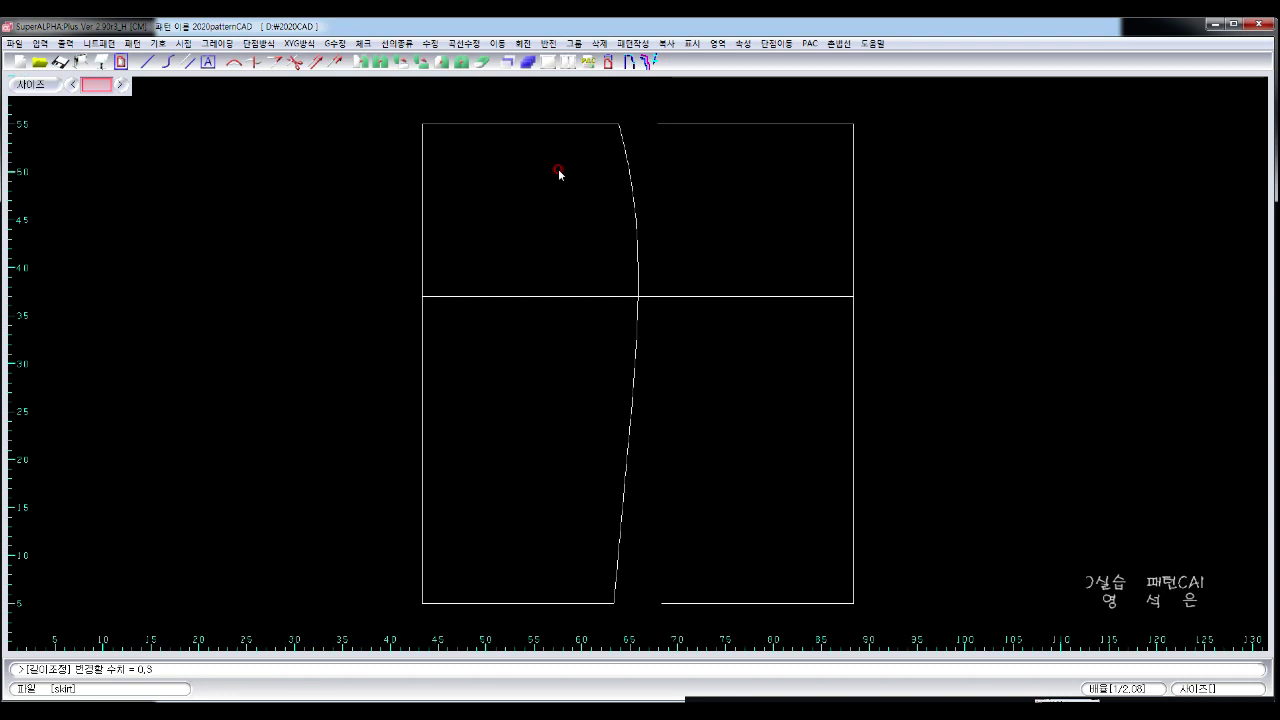
{"action": "key", "text": "Return"}
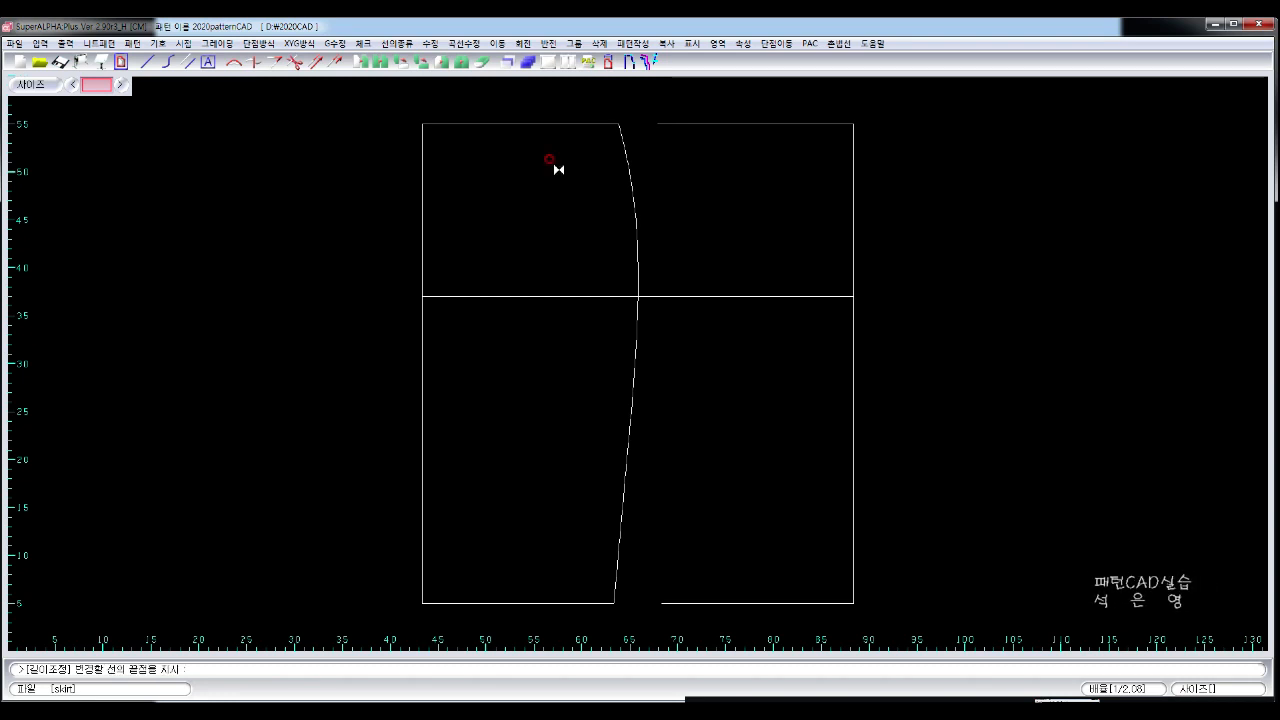
{"action": "left_click", "coordinate": [625, 155]}
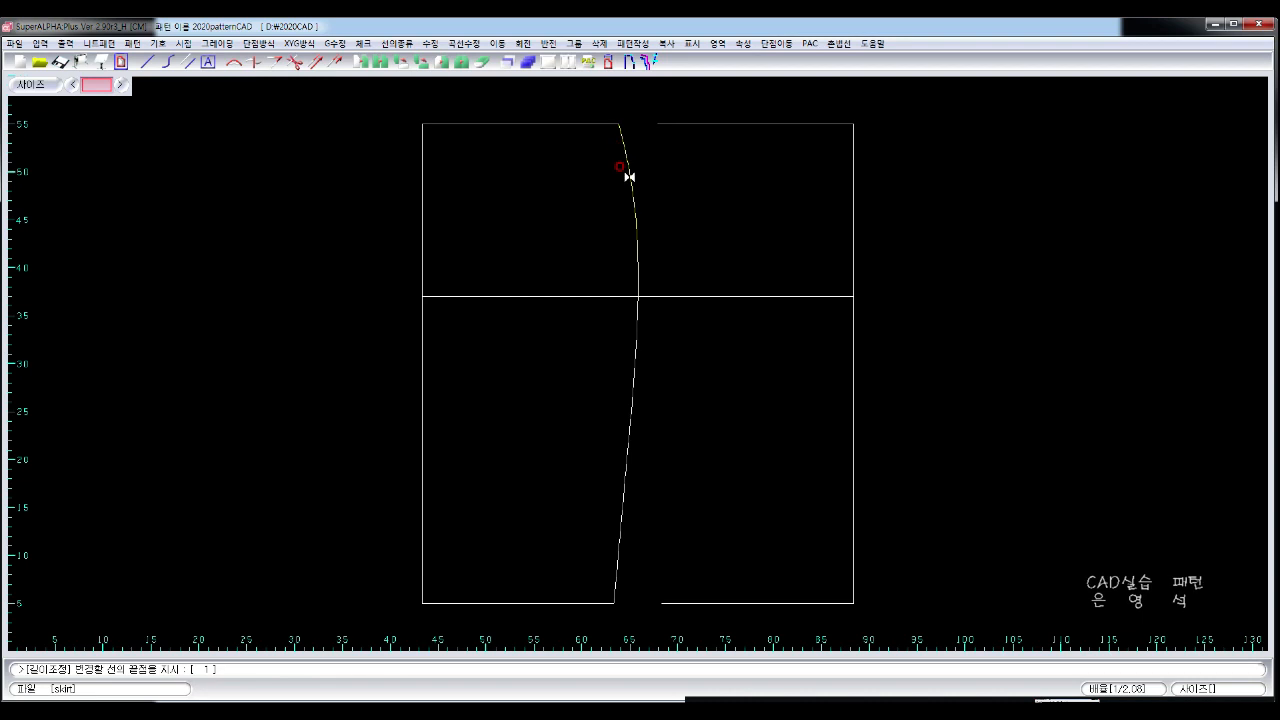
{"action": "left_click", "coordinate": [617, 573]}
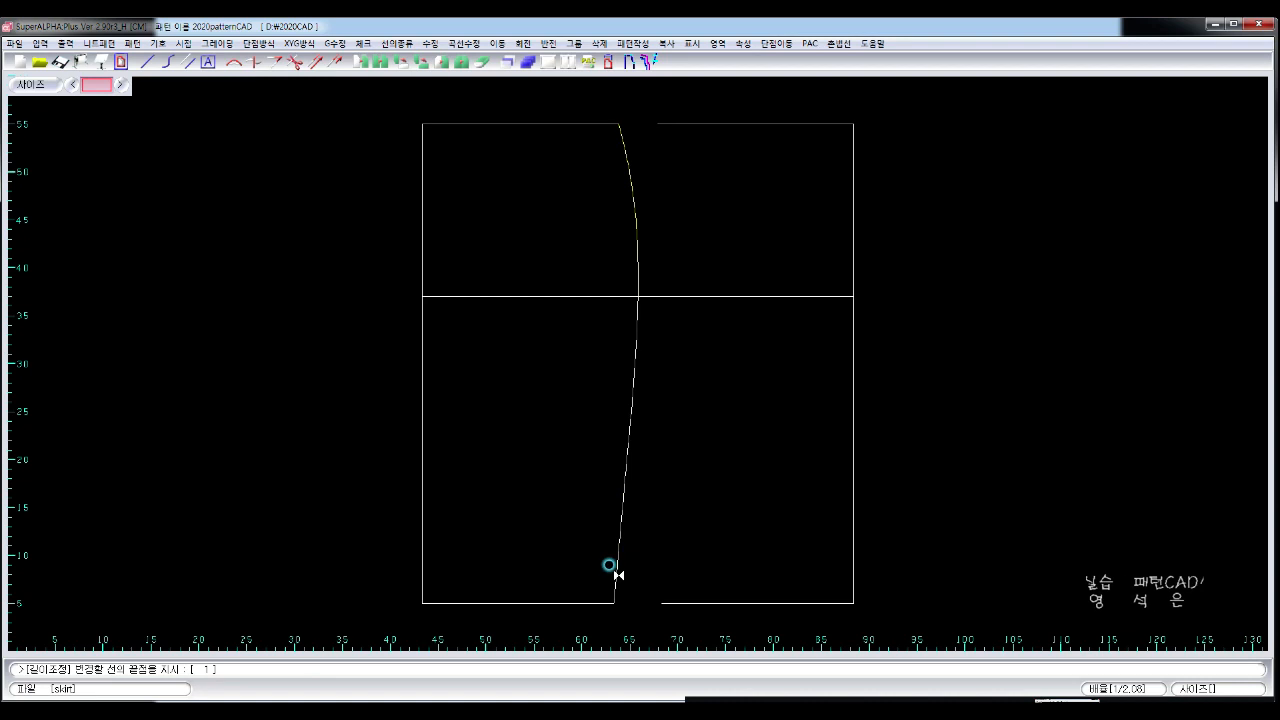
{"action": "left_click", "coordinate": [524, 523]}
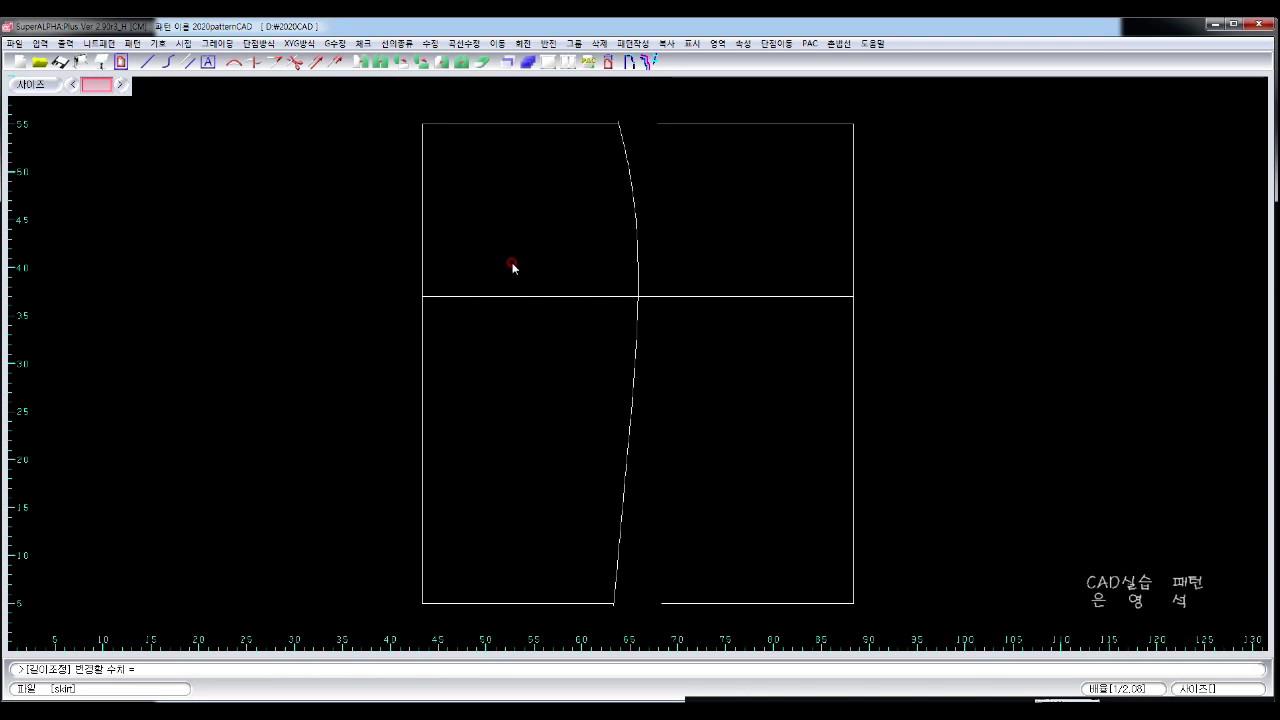
{"action": "right_click", "coordinate": [489, 478]}
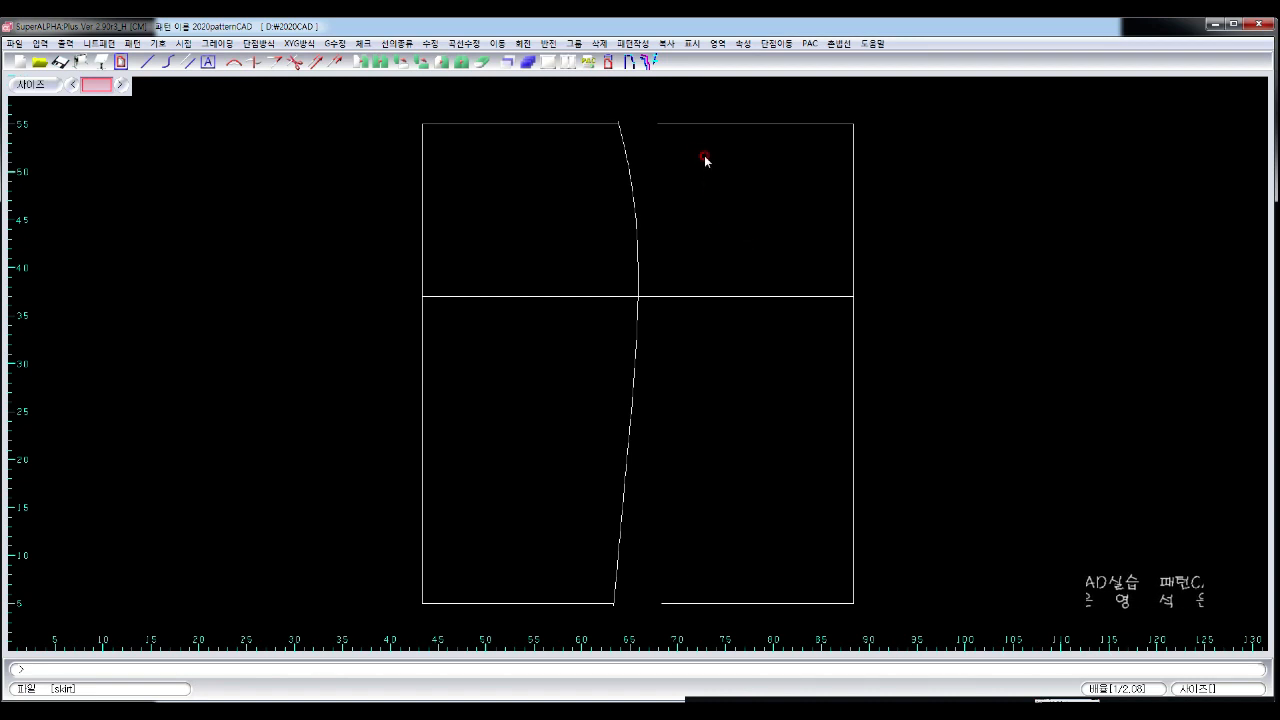
Step: Mirror-copy the upper and lower side seam curves with vertical flip (수직반전) about their junction at the hip line
{"action": "left_click", "coordinate": [549, 44]}
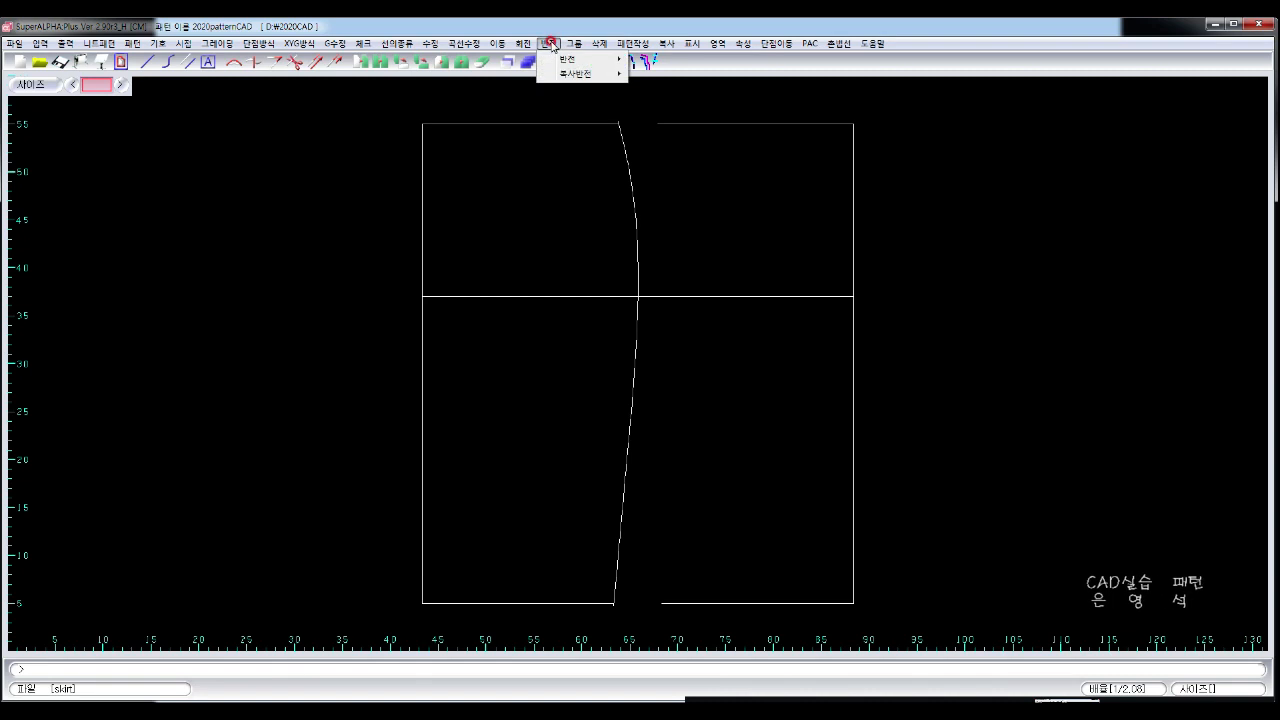
{"action": "mouse_move", "coordinate": [572, 74]}
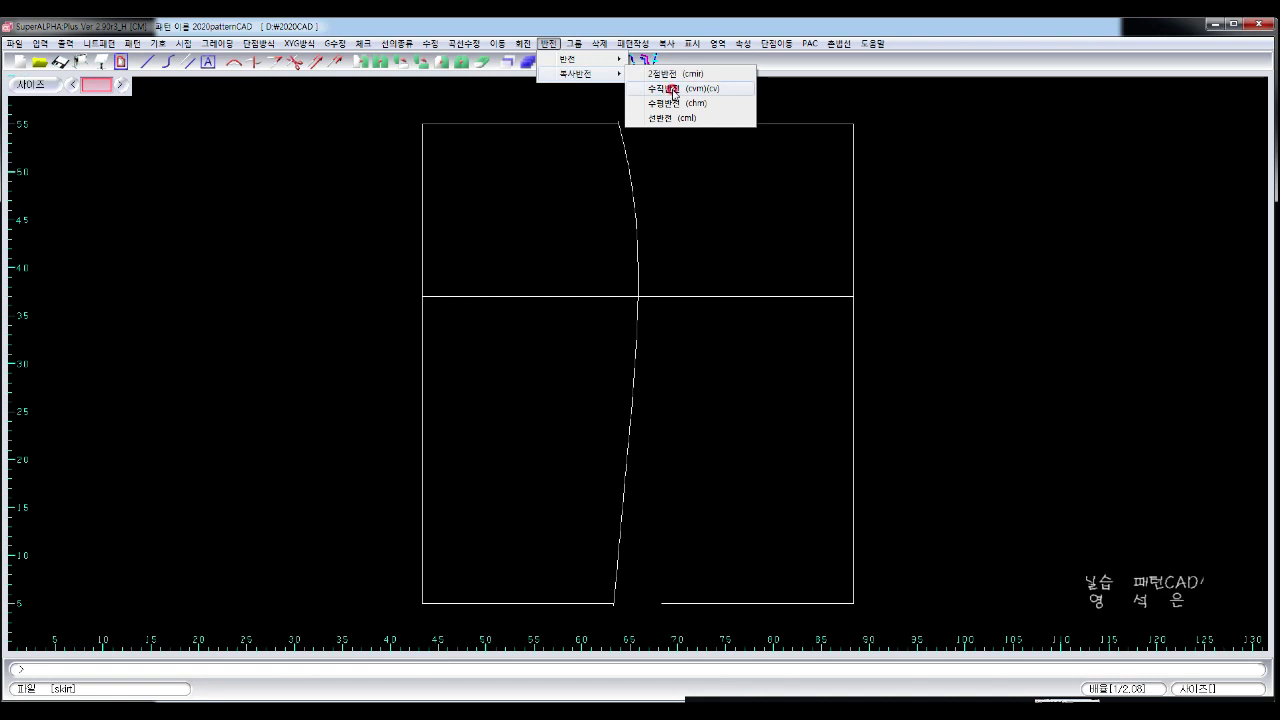
{"action": "left_click", "coordinate": [735, 90]}
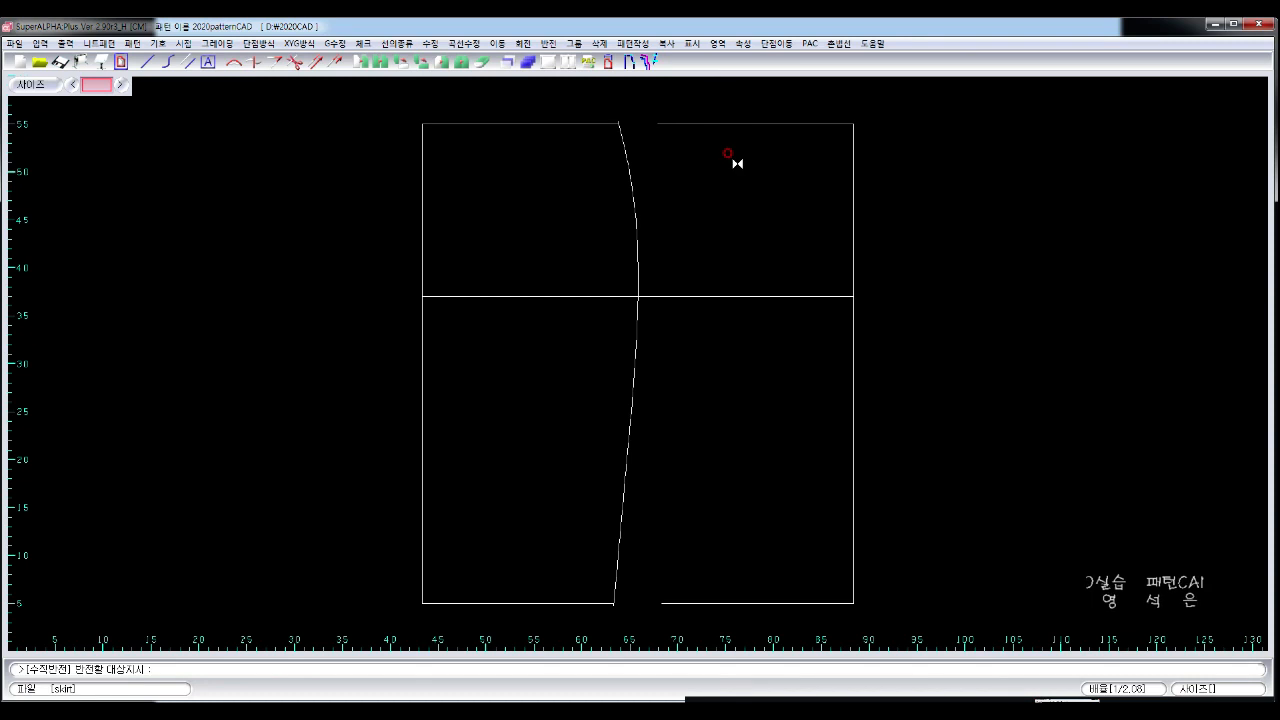
{"action": "left_click", "coordinate": [630, 200]}
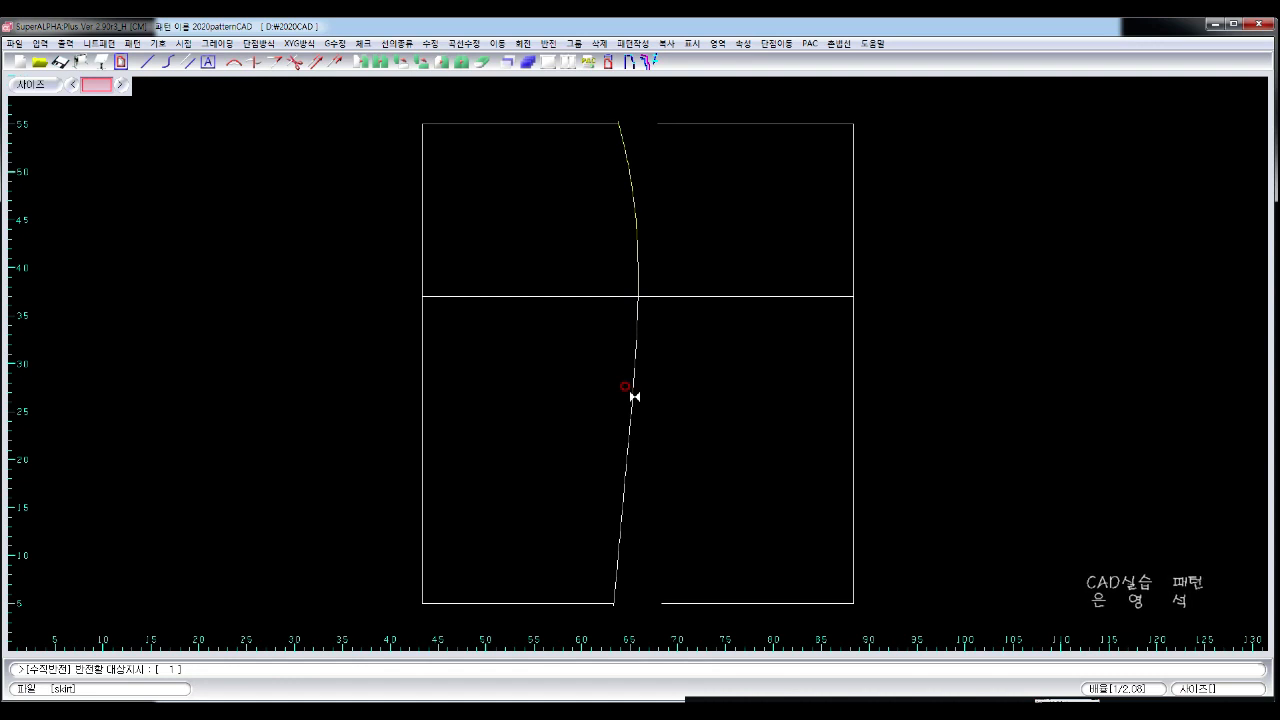
{"action": "left_click", "coordinate": [630, 395]}
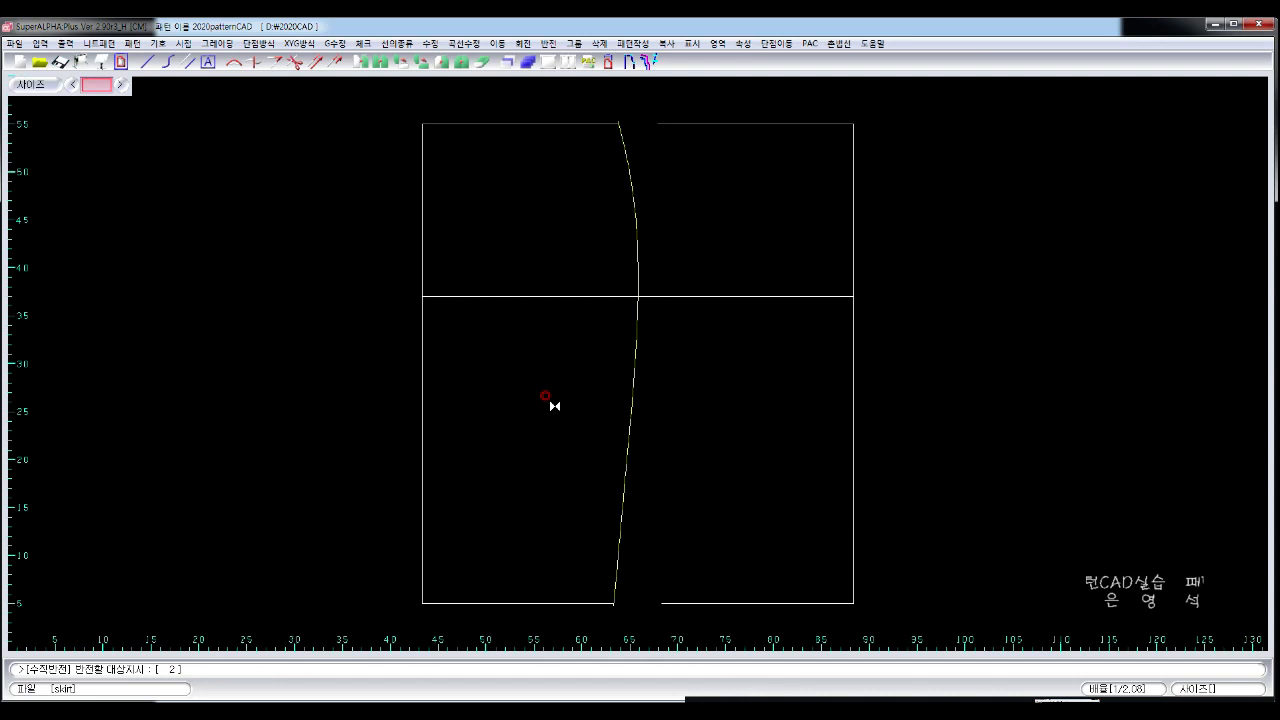
{"action": "right_click", "coordinate": [554, 405]}
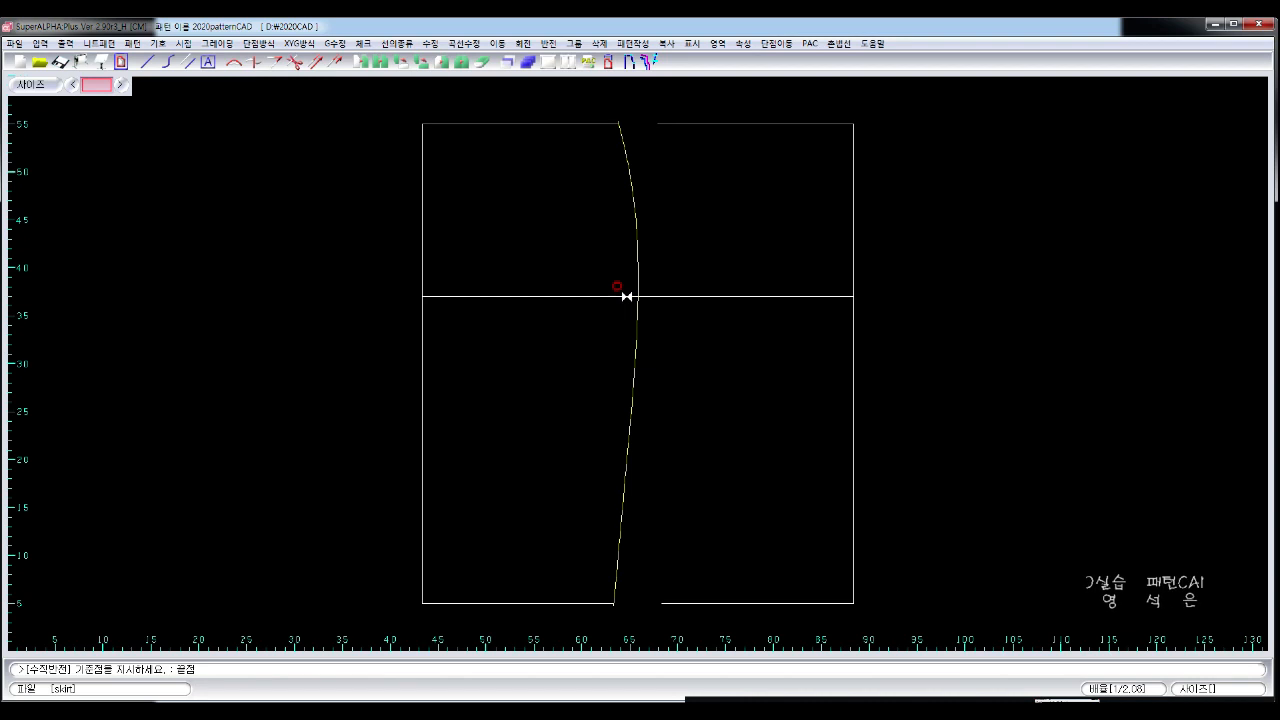
{"action": "left_click", "coordinate": [626, 296]}
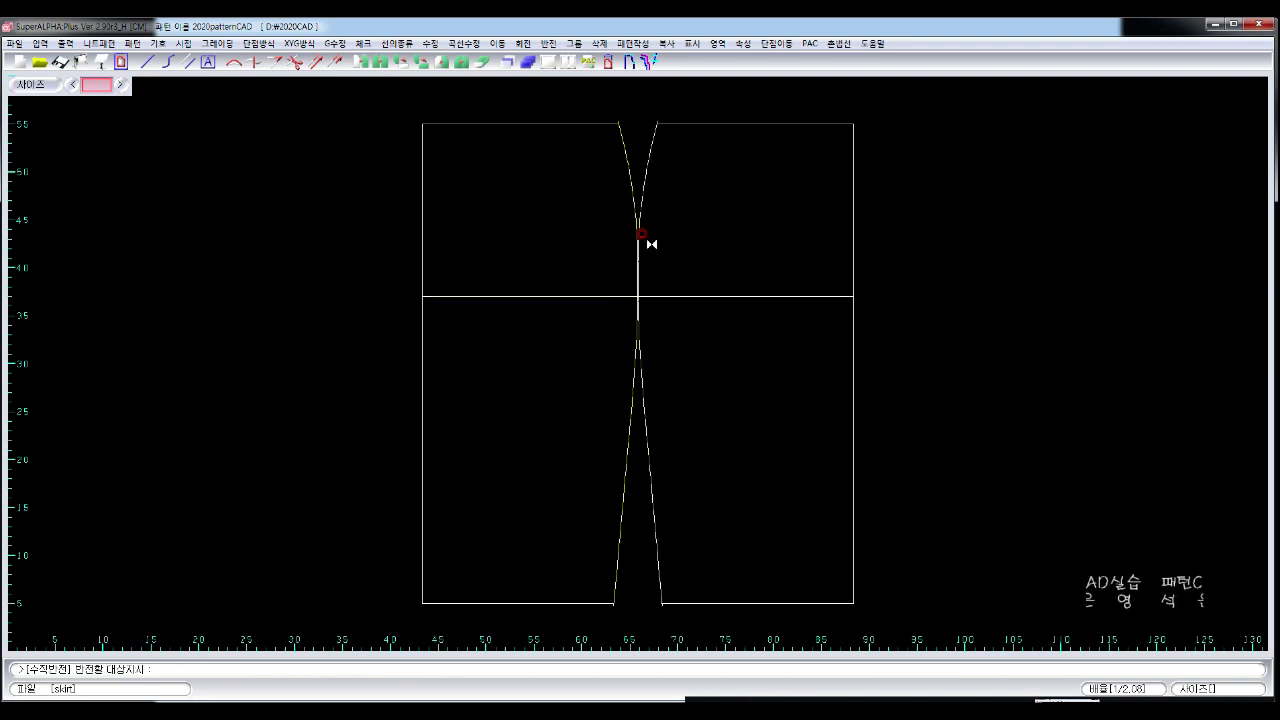